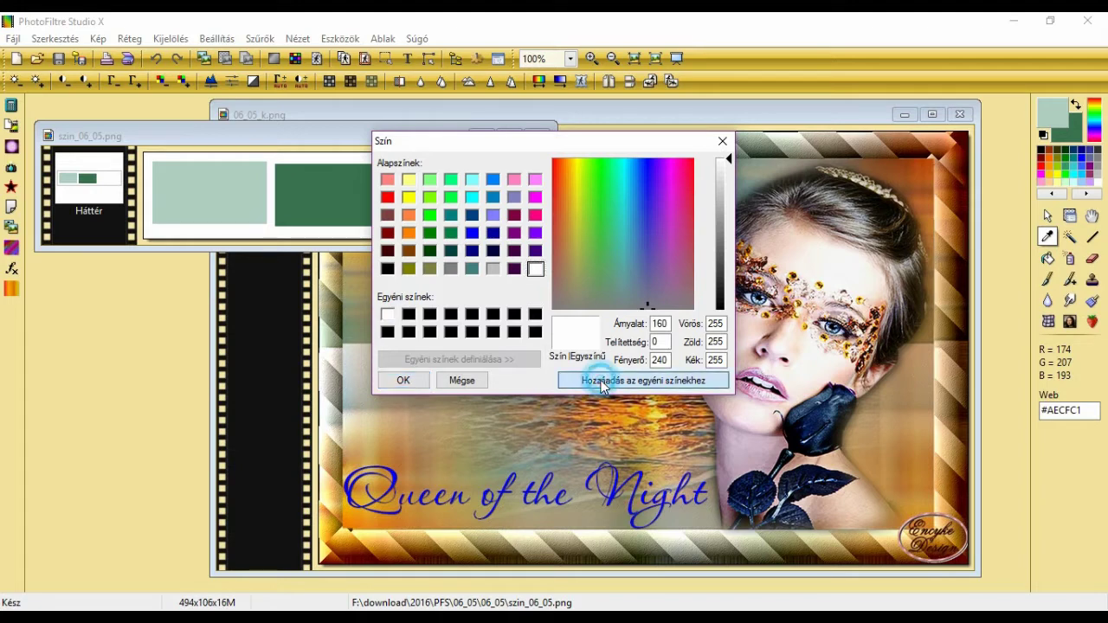
# - Add white (255, 255, 255) to the custom colours and accept it as the background colour
pyautogui.click(597, 380)
pyautogui.click(597, 379)
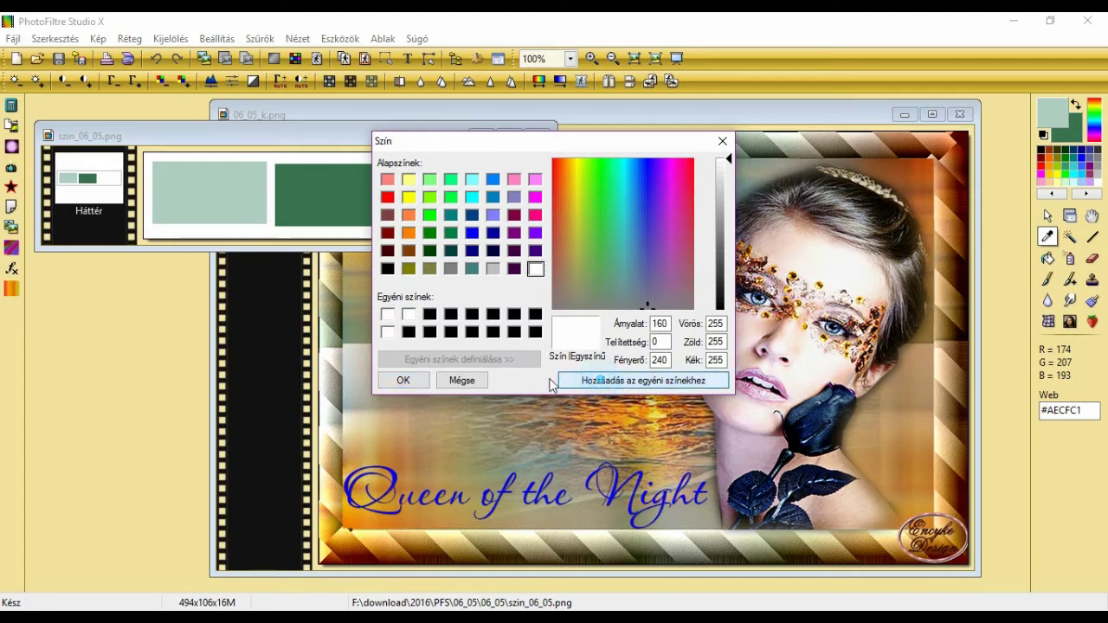
pyautogui.click(403, 381)
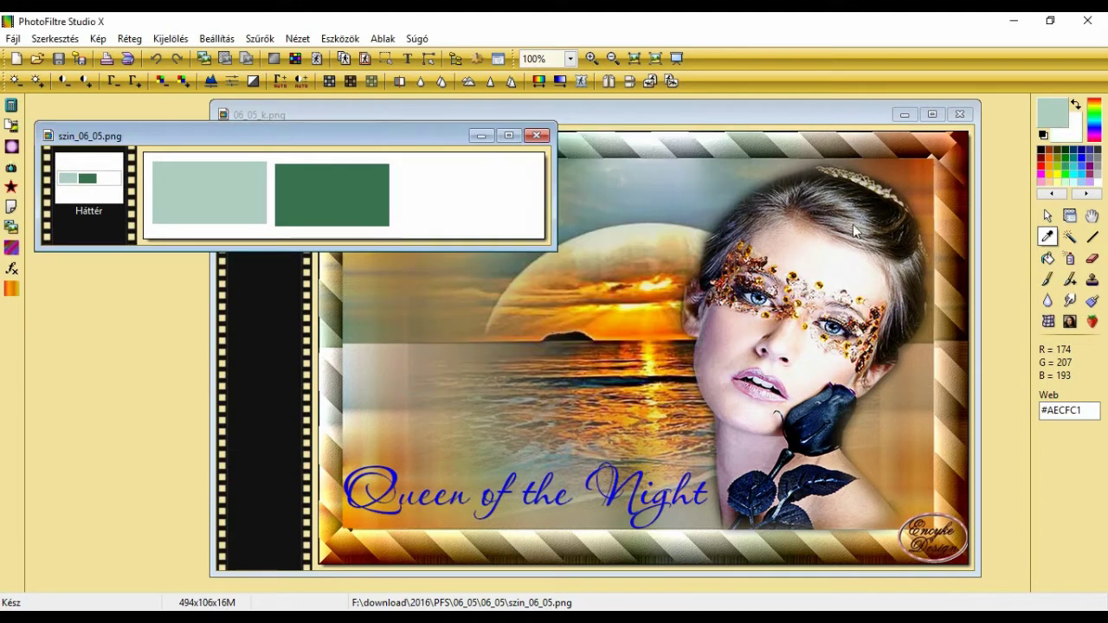
pyautogui.click(1065, 137)
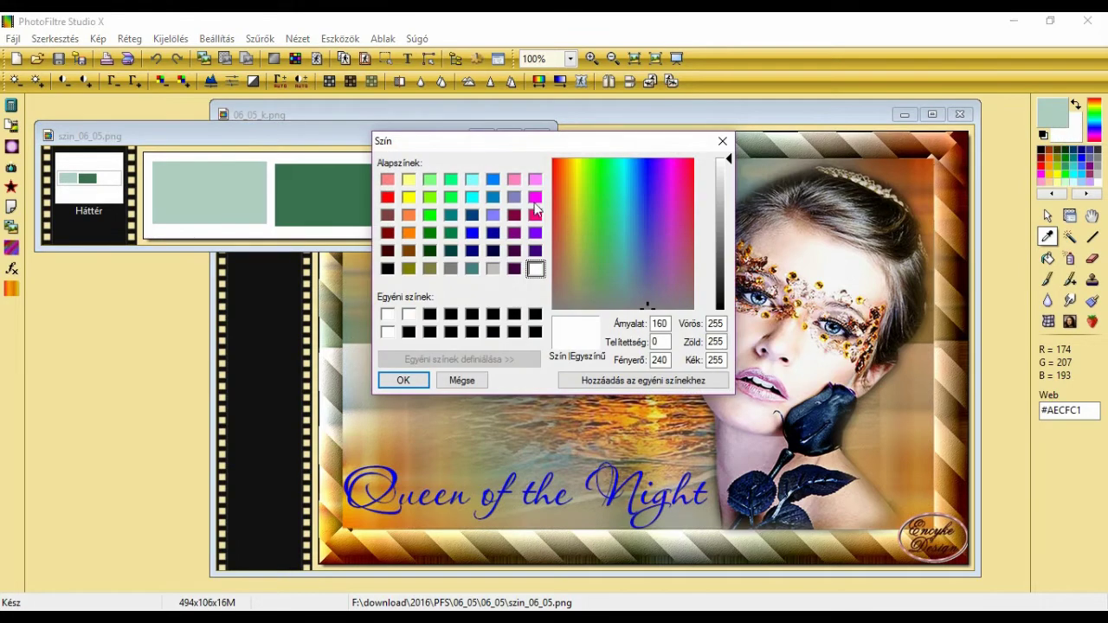
pyautogui.moveTo(506, 146); pyautogui.dragTo(581, 169)
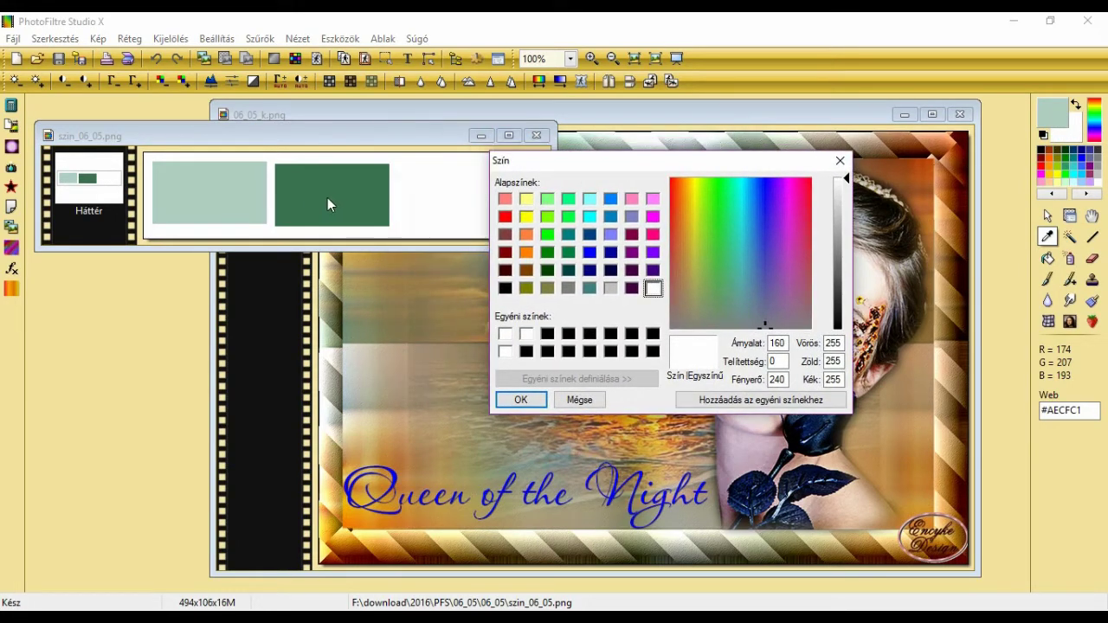
pyautogui.click(579, 400)
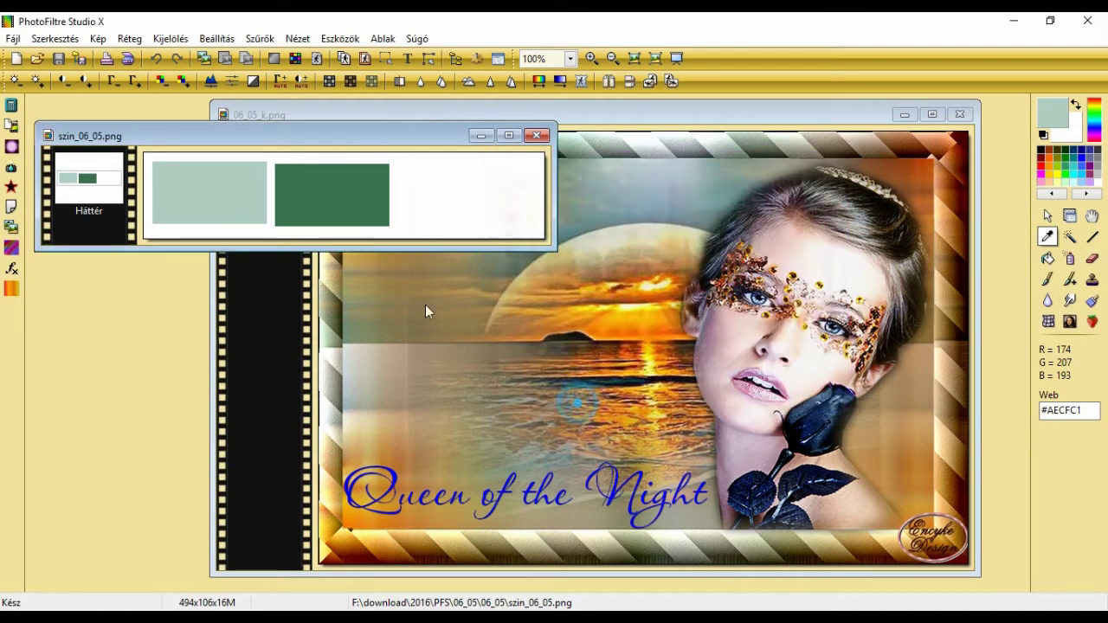
# - Sample the dark green swatch in szin_06_05.png as the foreground colour and add it to the custom colours
pyautogui.click(351, 195)
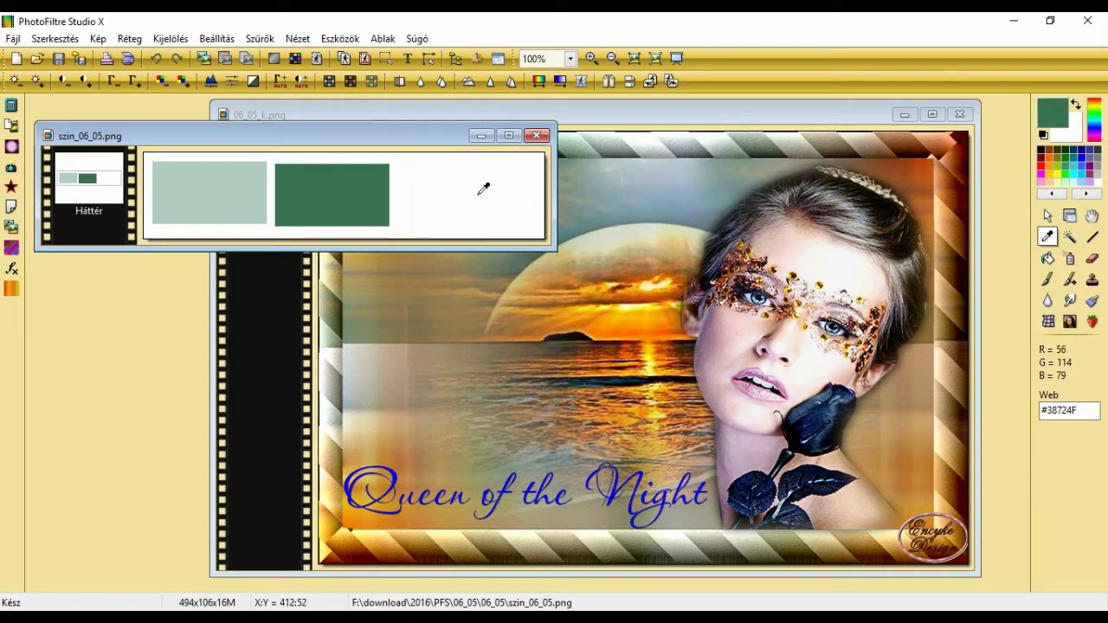
pyautogui.click(1052, 113)
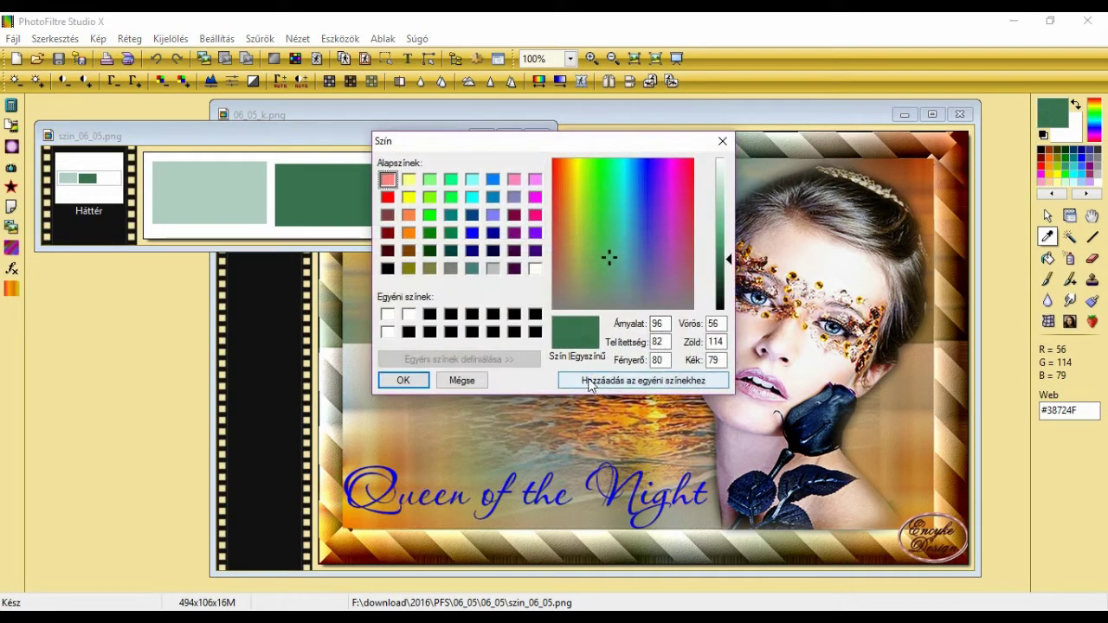
pyautogui.click(588, 381)
pyautogui.click(404, 380)
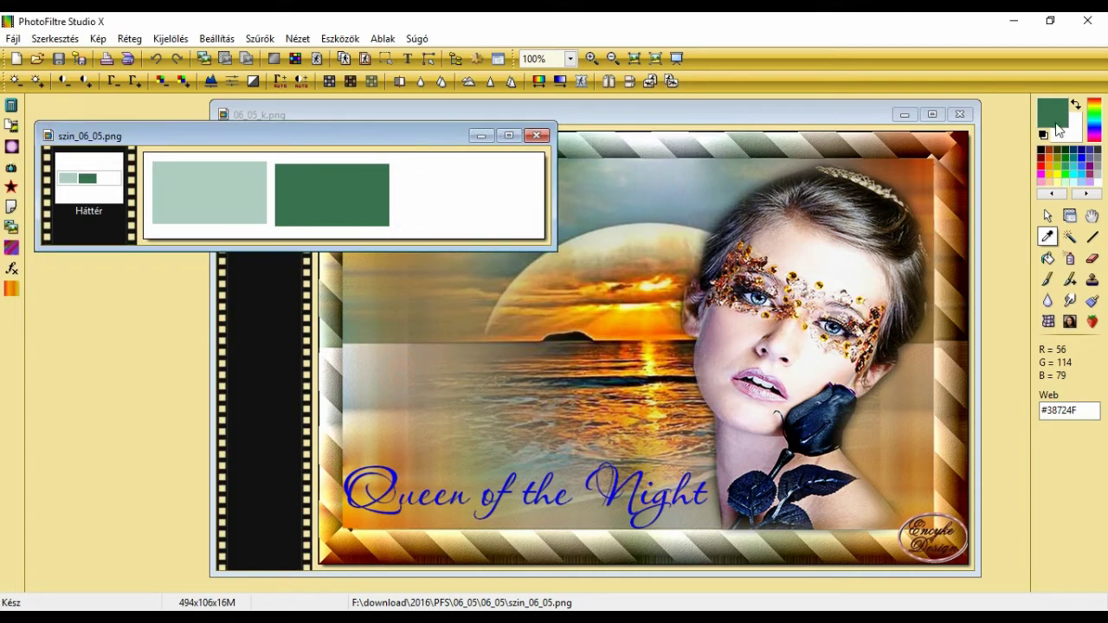
# - Swap foreground and background, sample the light green swatch as foreground, and add it to the custom colours
pyautogui.click(1078, 105)
pyautogui.click(234, 198)
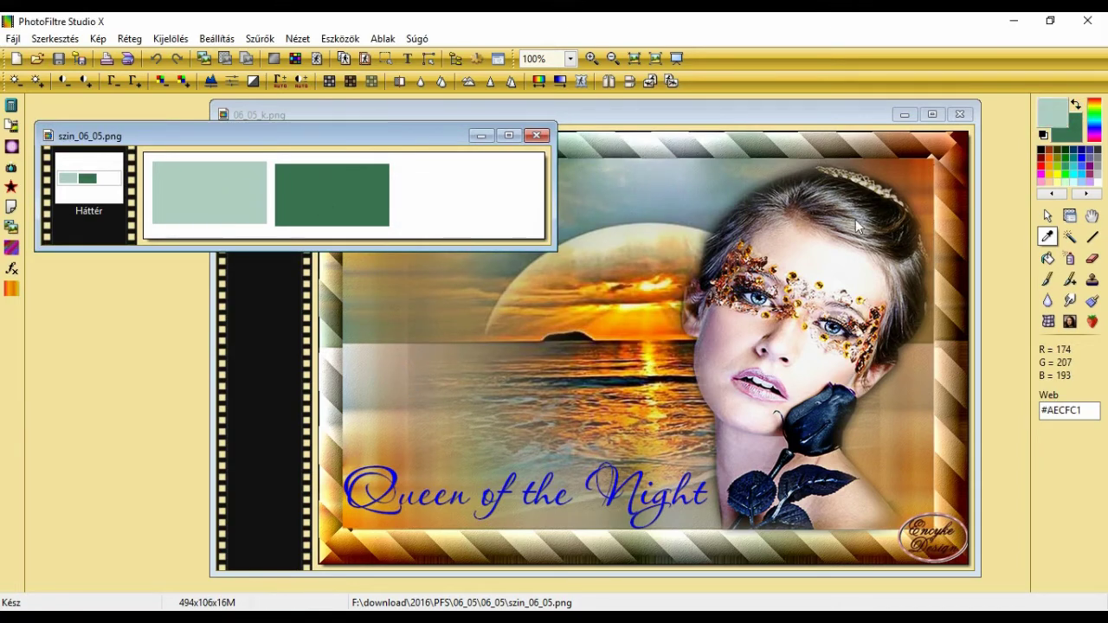
pyautogui.click(1051, 112)
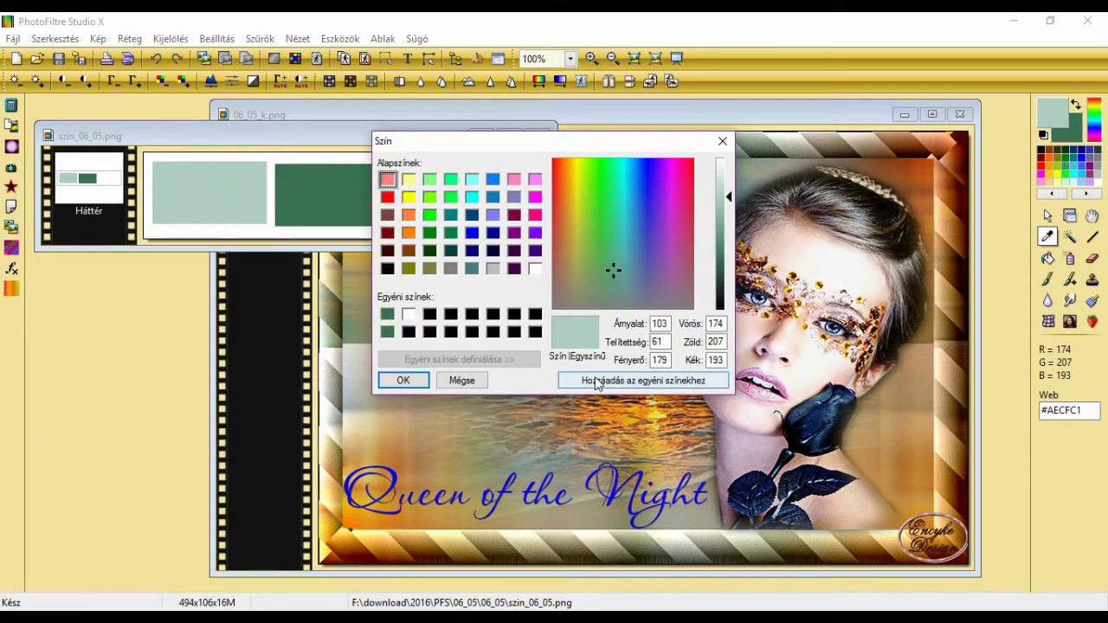
pyautogui.click(594, 381)
pyautogui.click(404, 380)
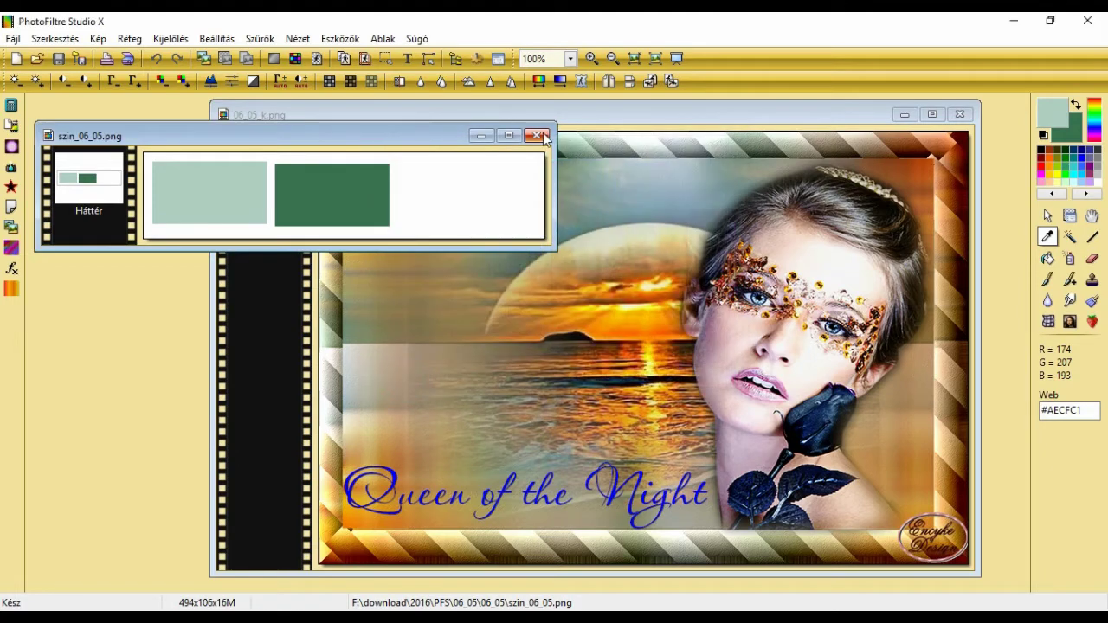
# - Close both open images and create a new blank 900 x 600 pixel image at 96 pixels per inch
pyautogui.click(538, 136)
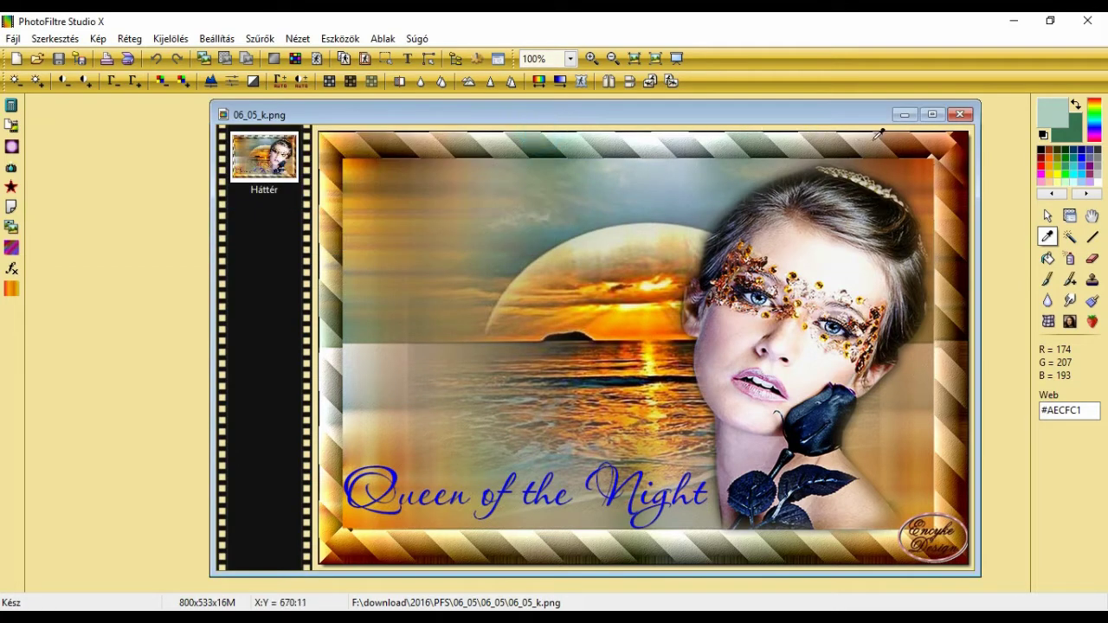
pyautogui.click(960, 115)
pyautogui.click(17, 59)
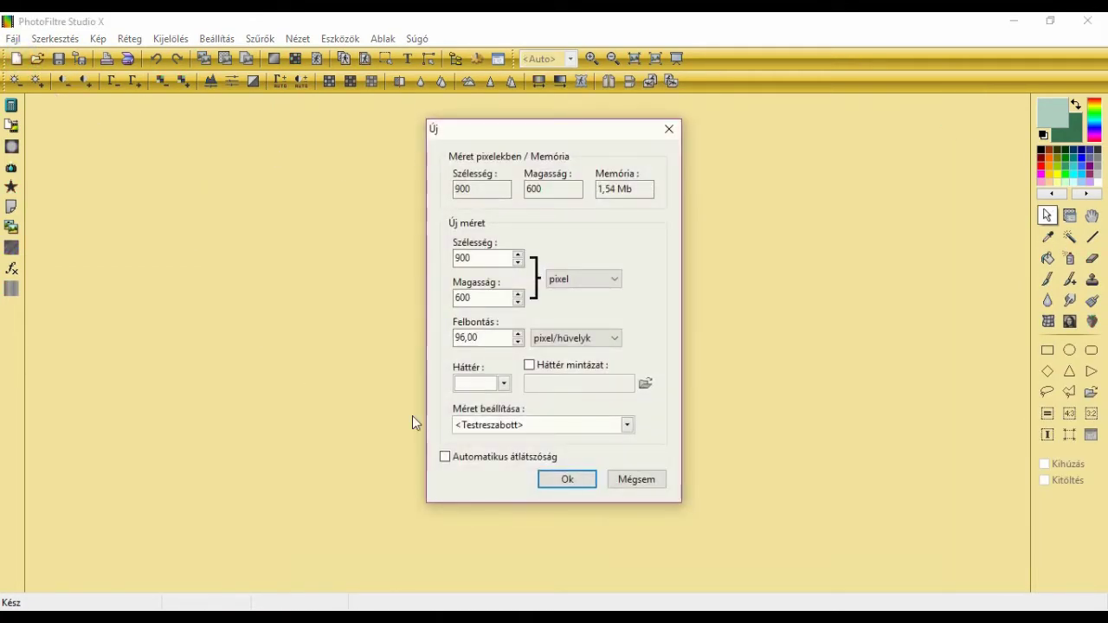
pyautogui.click(564, 481)
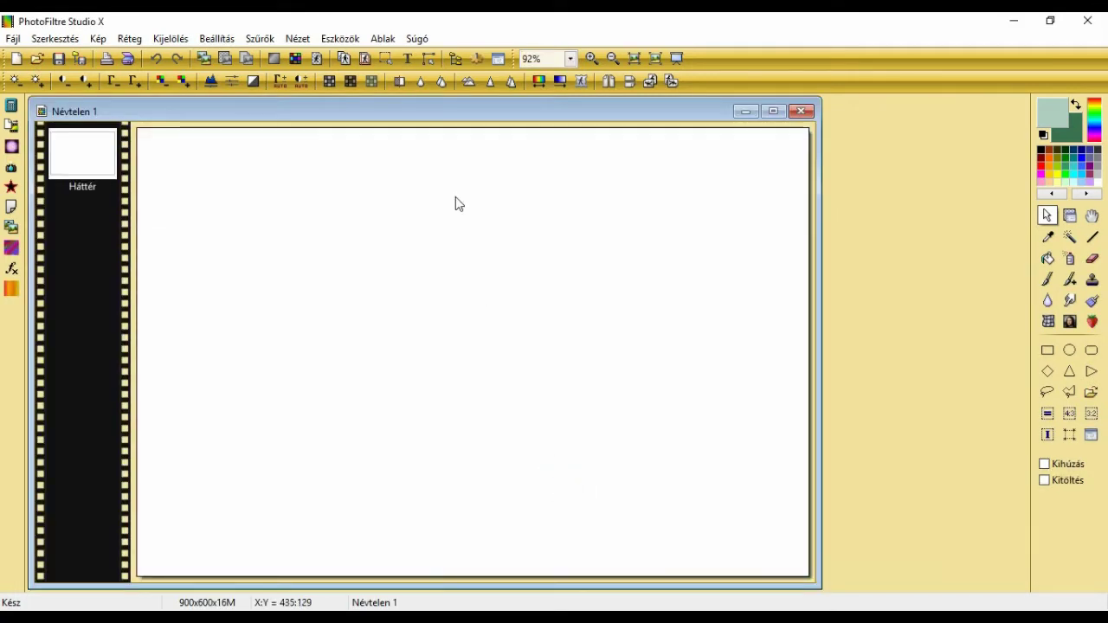
pyautogui.moveTo(447, 114); pyautogui.dragTo(635, 108)
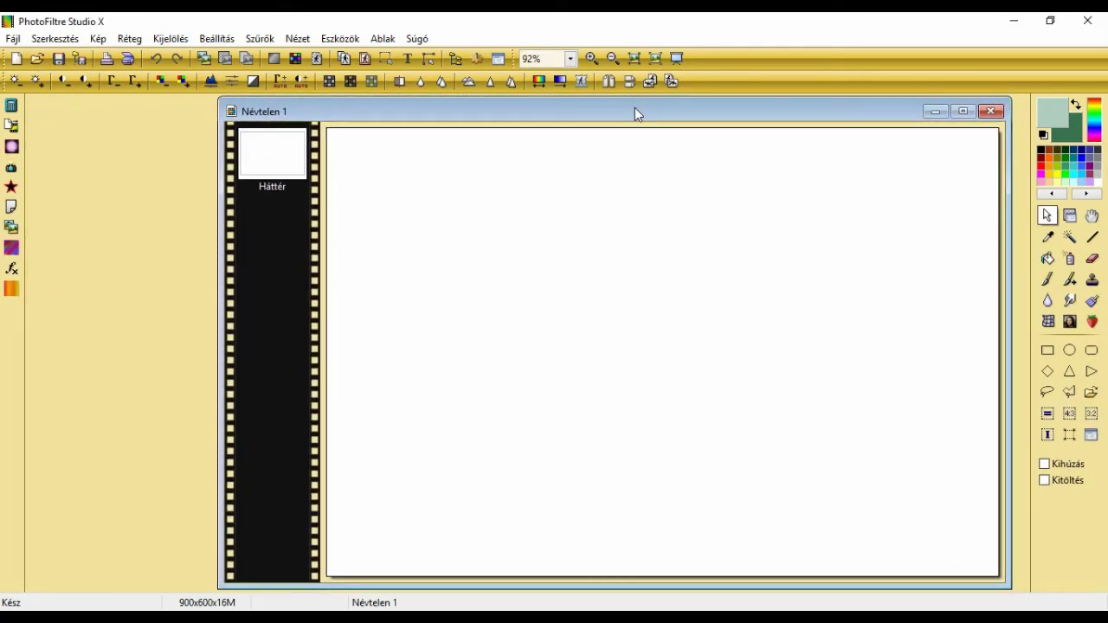
# - Start Mehdi's Wavy Lab 1.1 filter and set its first colour to the custom light green and its second to white
pyautogui.click(260, 39)
pyautogui.moveTo(310, 424)
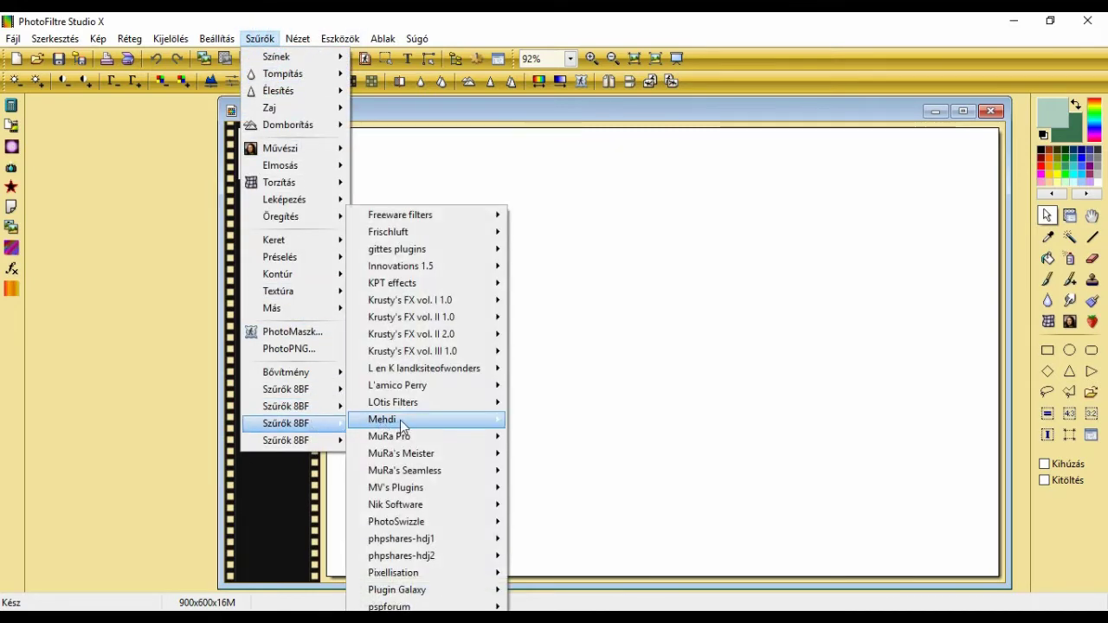
pyautogui.moveTo(390, 419)
pyautogui.click(550, 593)
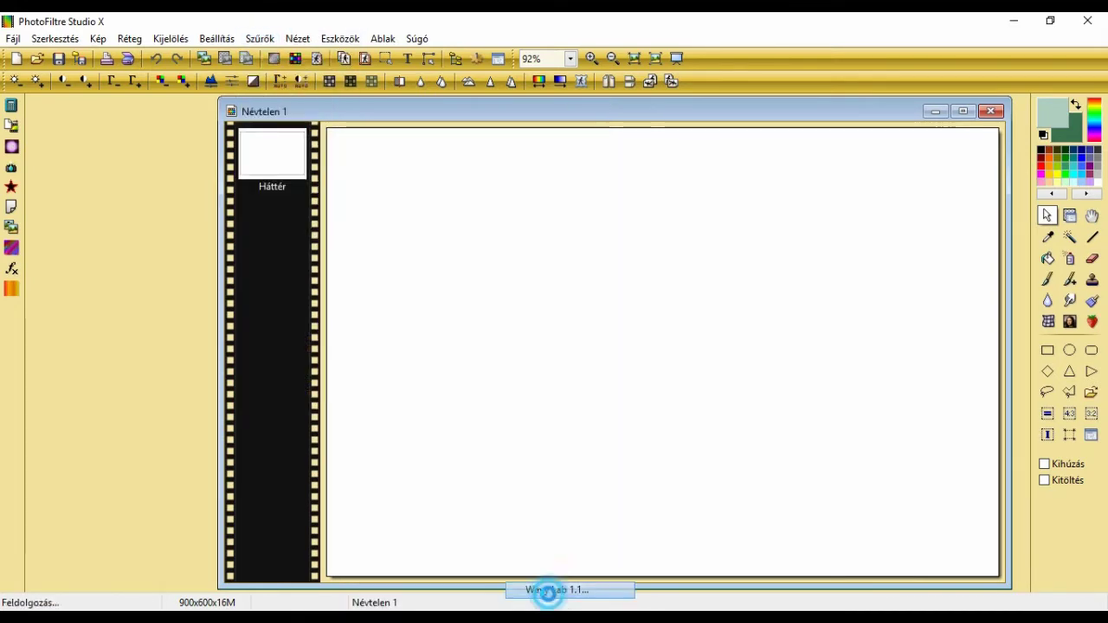
pyautogui.moveTo(482, 74); pyautogui.dragTo(715, 173)
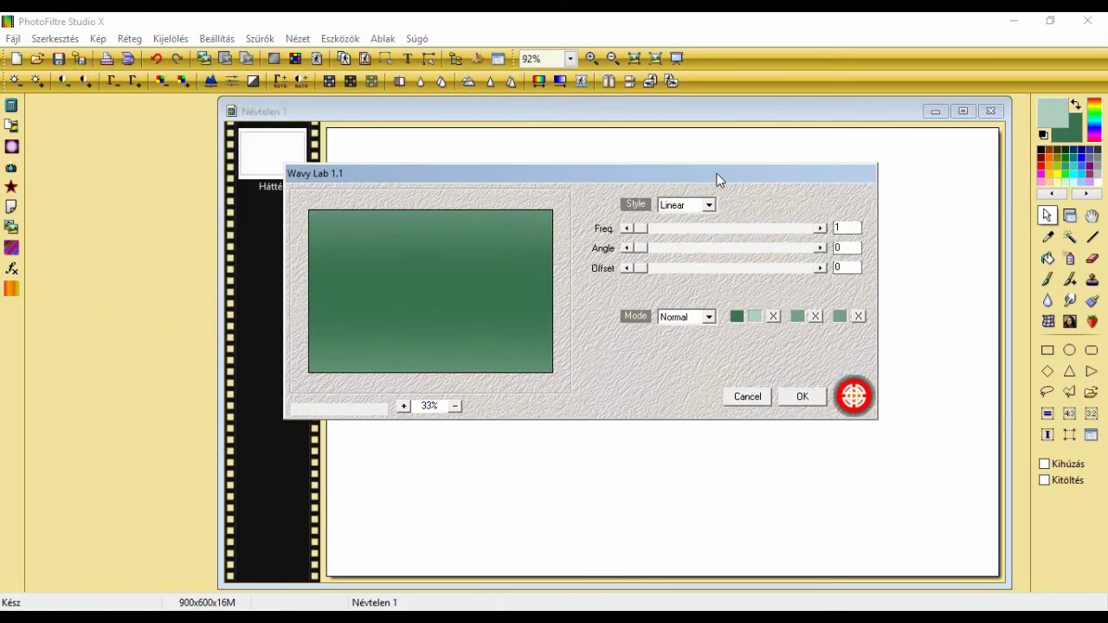
pyautogui.click(737, 316)
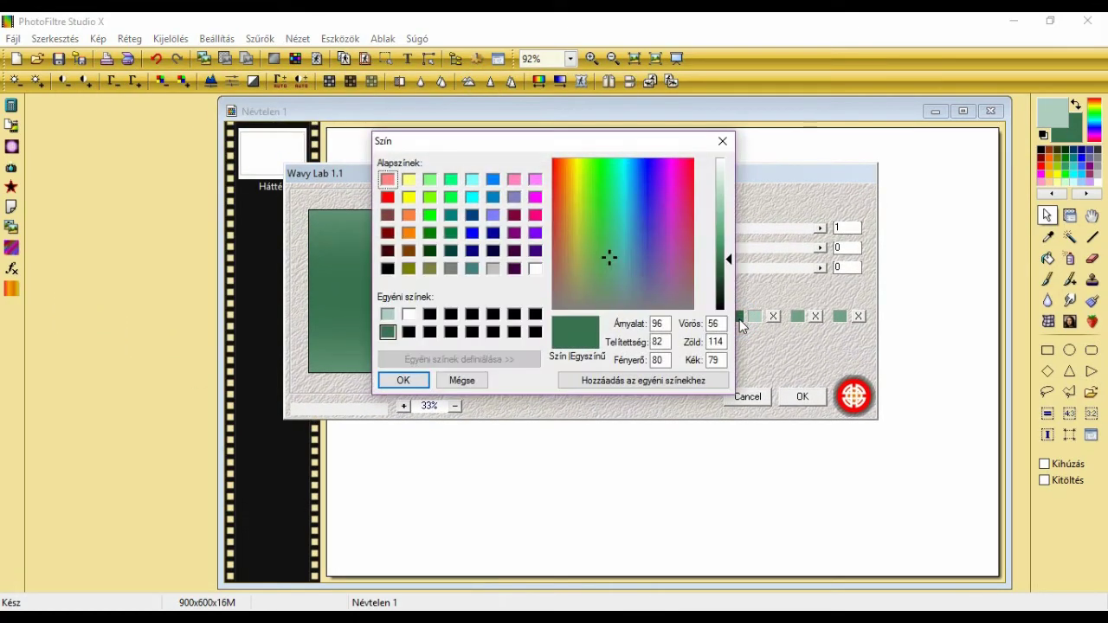
pyautogui.click(388, 315)
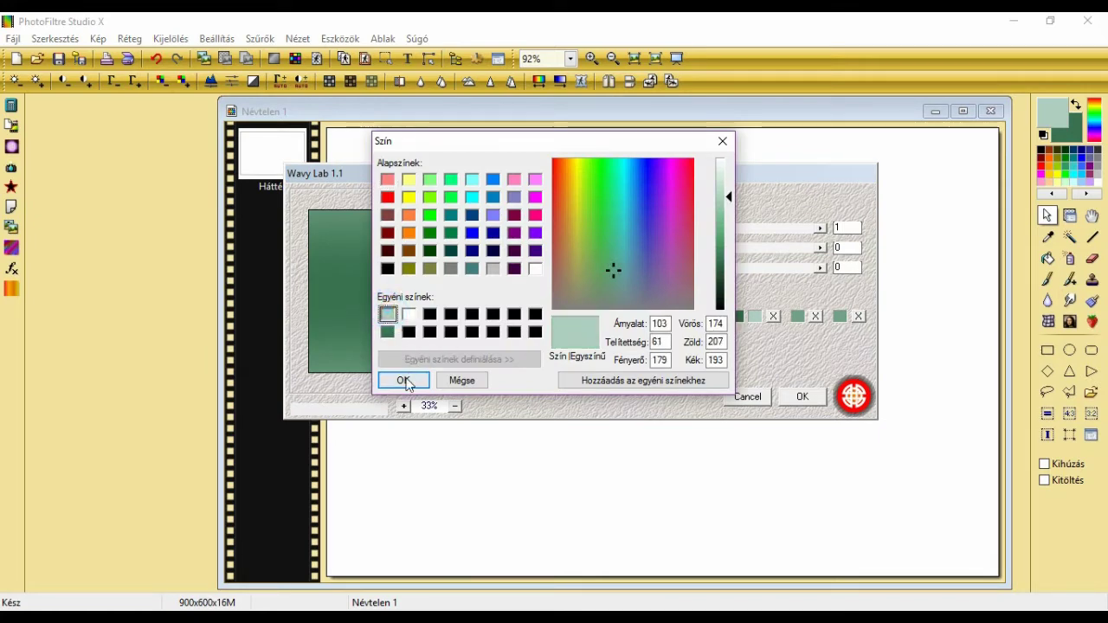
pyautogui.click(404, 381)
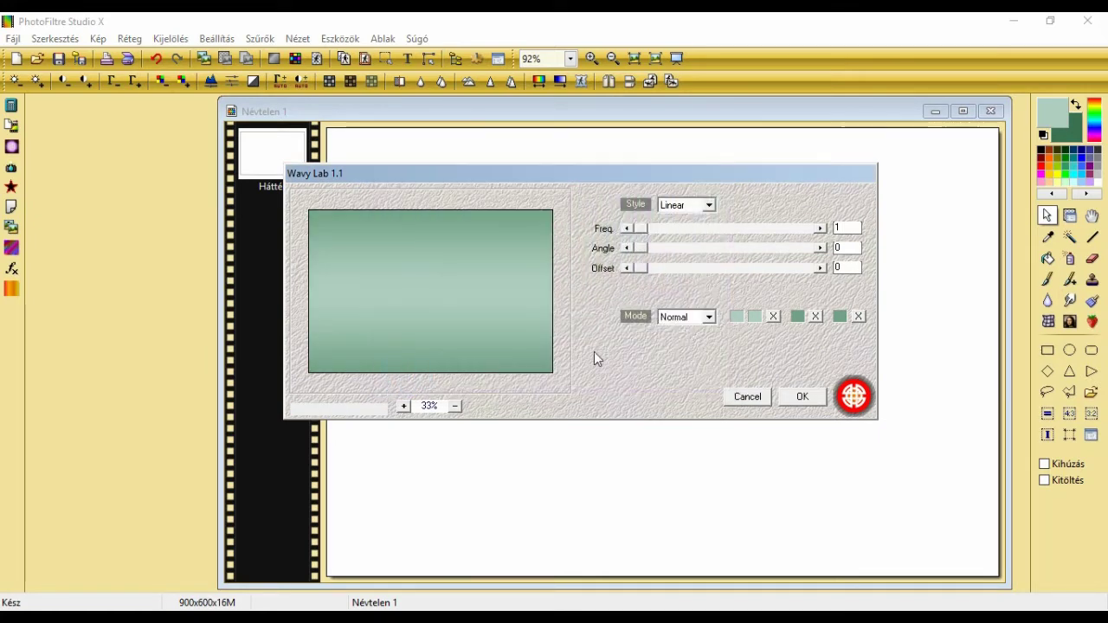
pyautogui.click(755, 316)
pyautogui.click(408, 315)
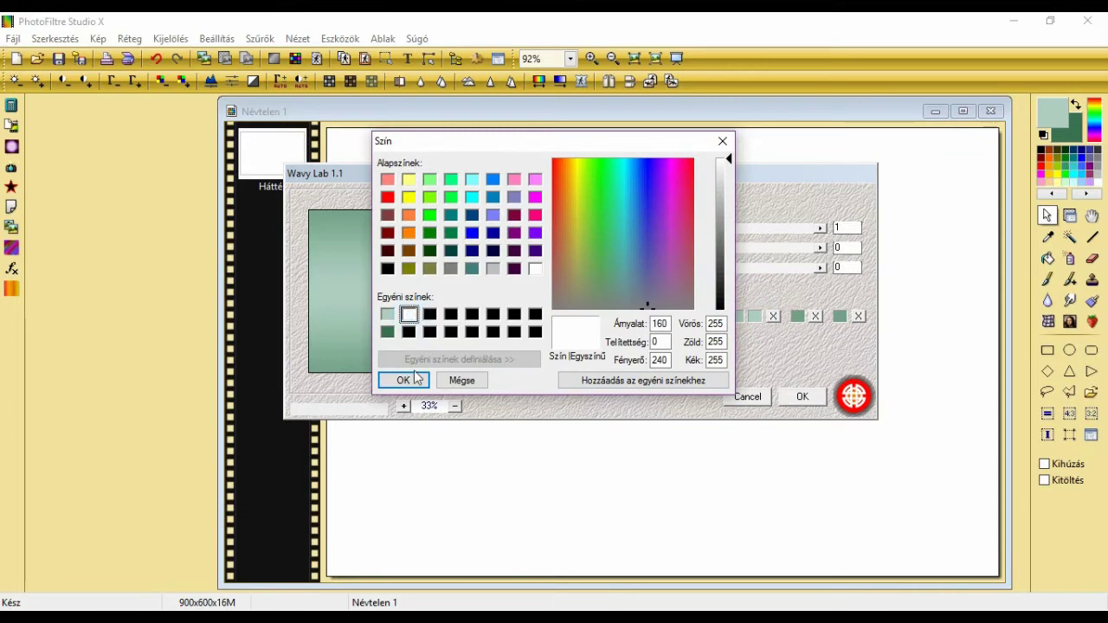
pyautogui.click(419, 379)
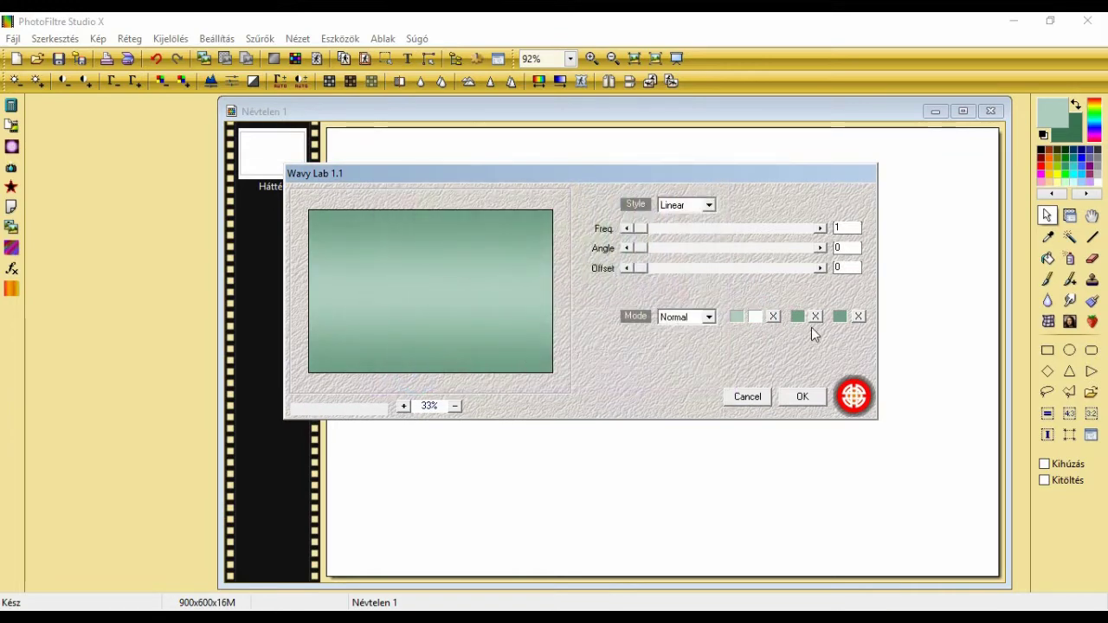
# - Set the third Wavy Lab colour to the custom light green and the fourth to the custom dark green
pyautogui.click(797, 317)
pyautogui.click(387, 314)
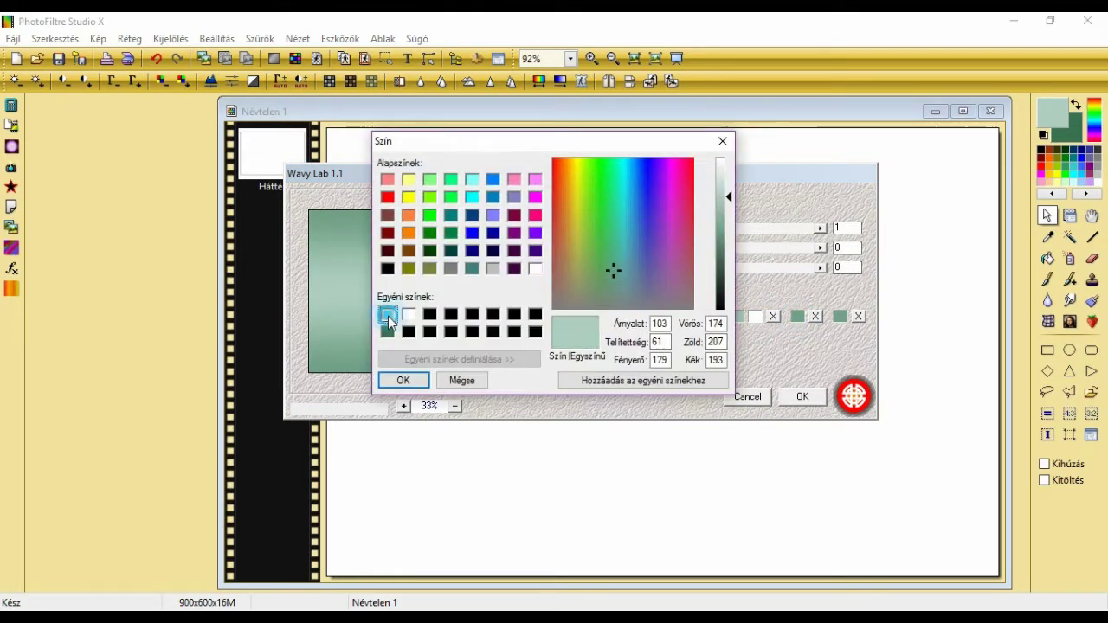
pyautogui.click(403, 382)
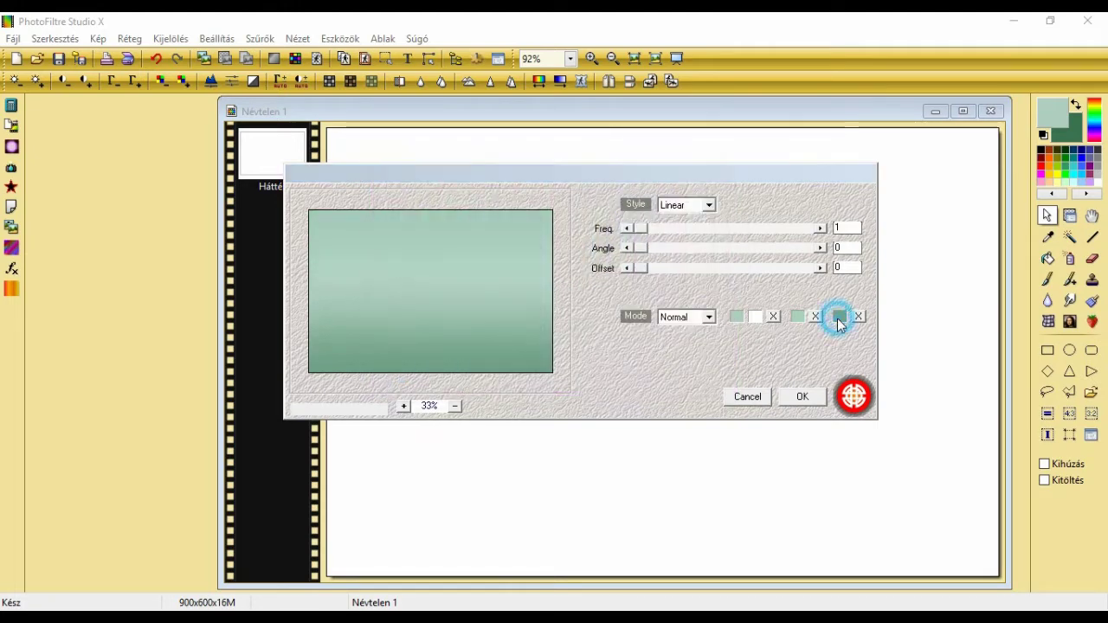
pyautogui.click(837, 317)
pyautogui.click(387, 332)
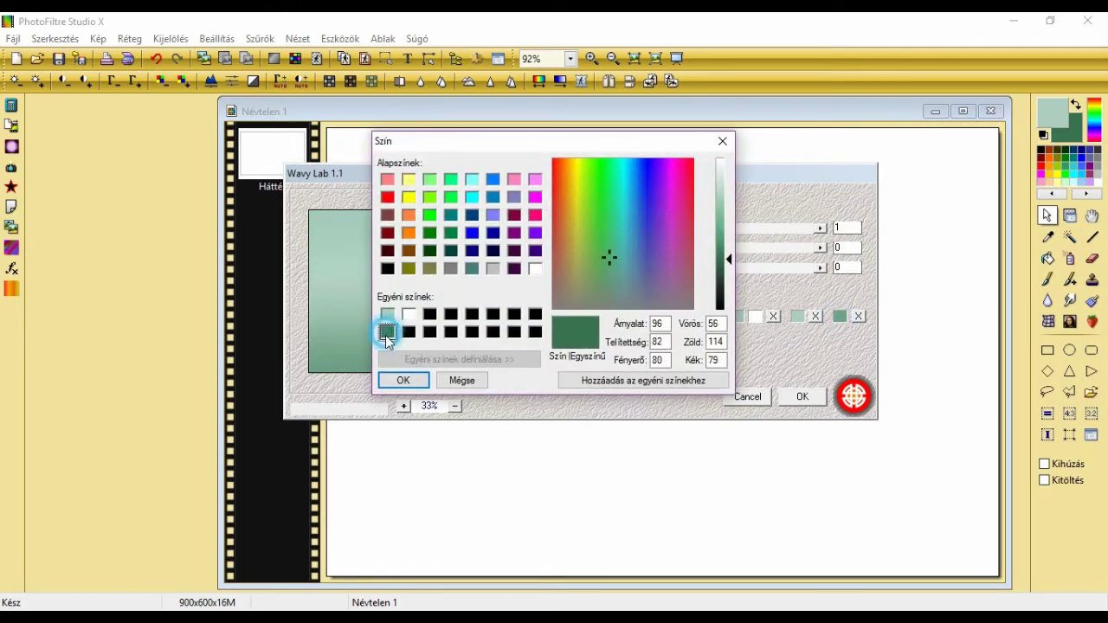
pyautogui.click(402, 380)
# - Set the Wavy Lab style to Radial with a frequency of 7 and apply the filter
pyautogui.click(711, 206)
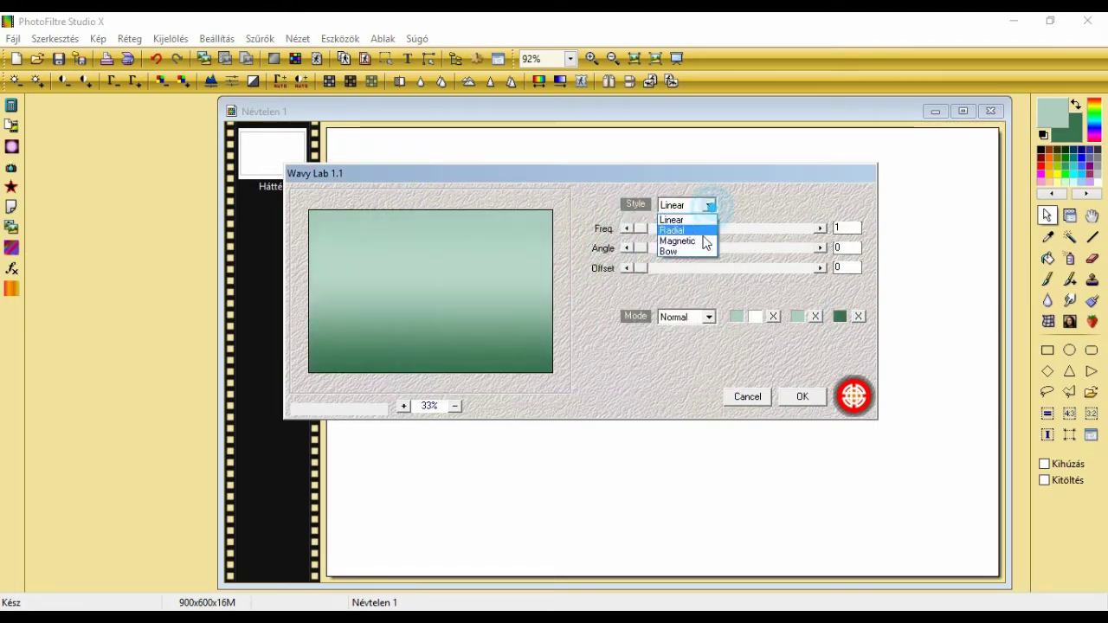
pyautogui.click(701, 229)
pyautogui.doubleClick(846, 228)
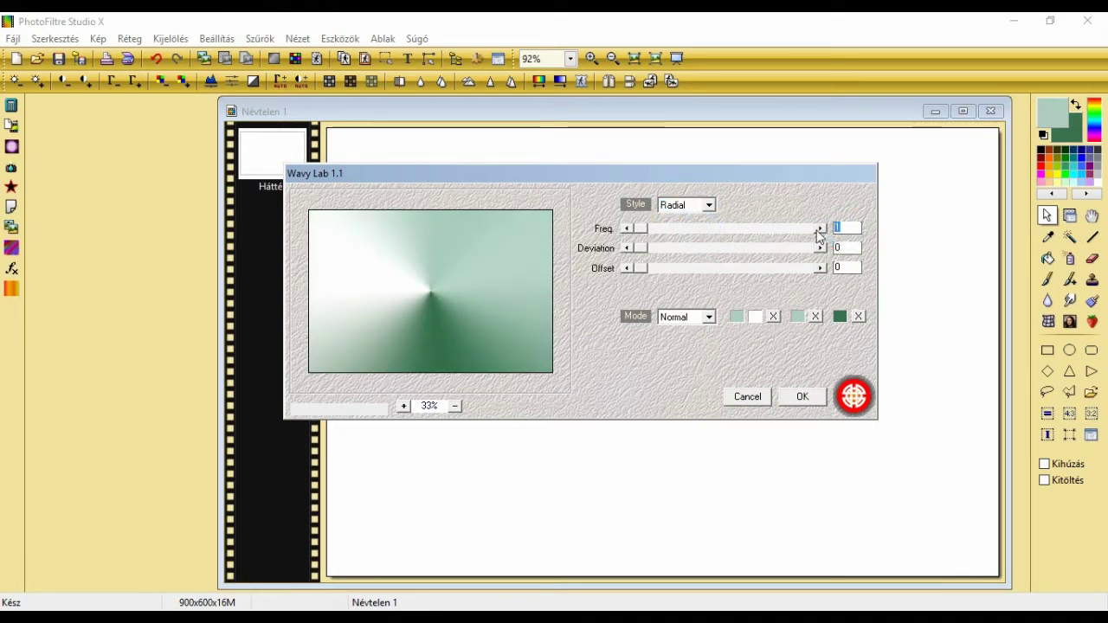
pyautogui.write('7')
pyautogui.click(852, 247)
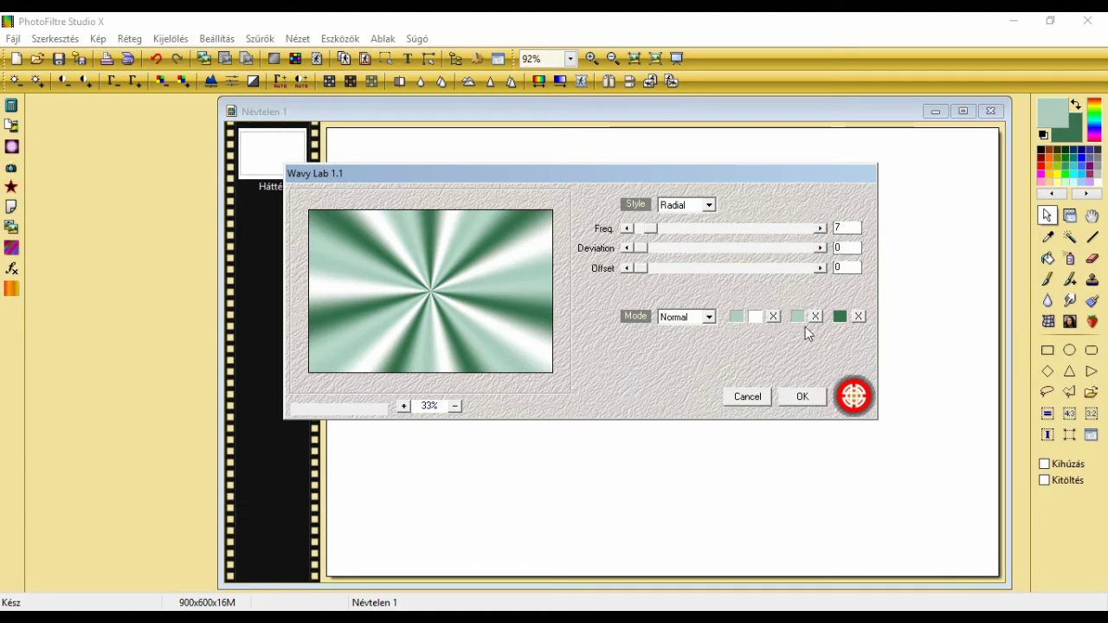
pyautogui.click(803, 396)
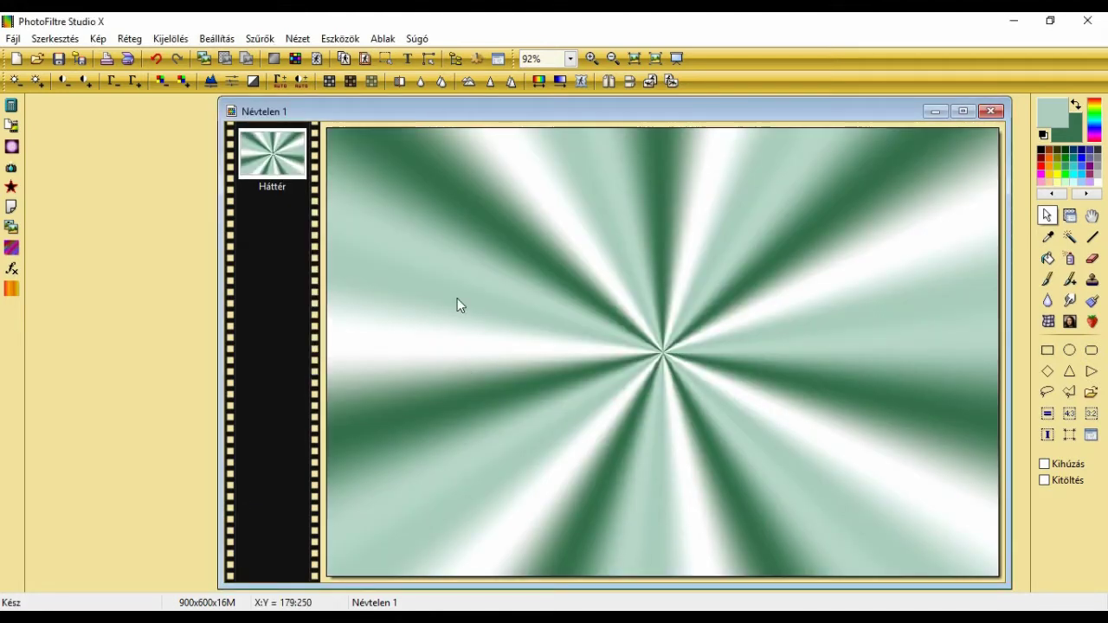
# - Apply a Gaussian blur (Gauss elmosás) with a 25-pixel radius to the background layer
pyautogui.click(260, 38)
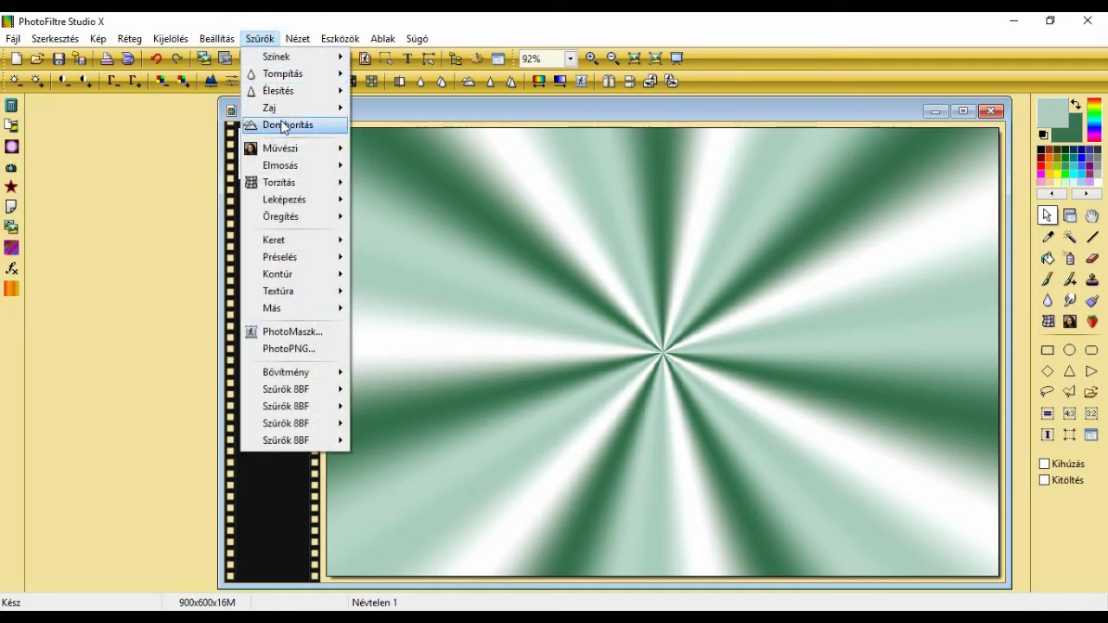
pyautogui.moveTo(290, 165)
pyautogui.click(402, 199)
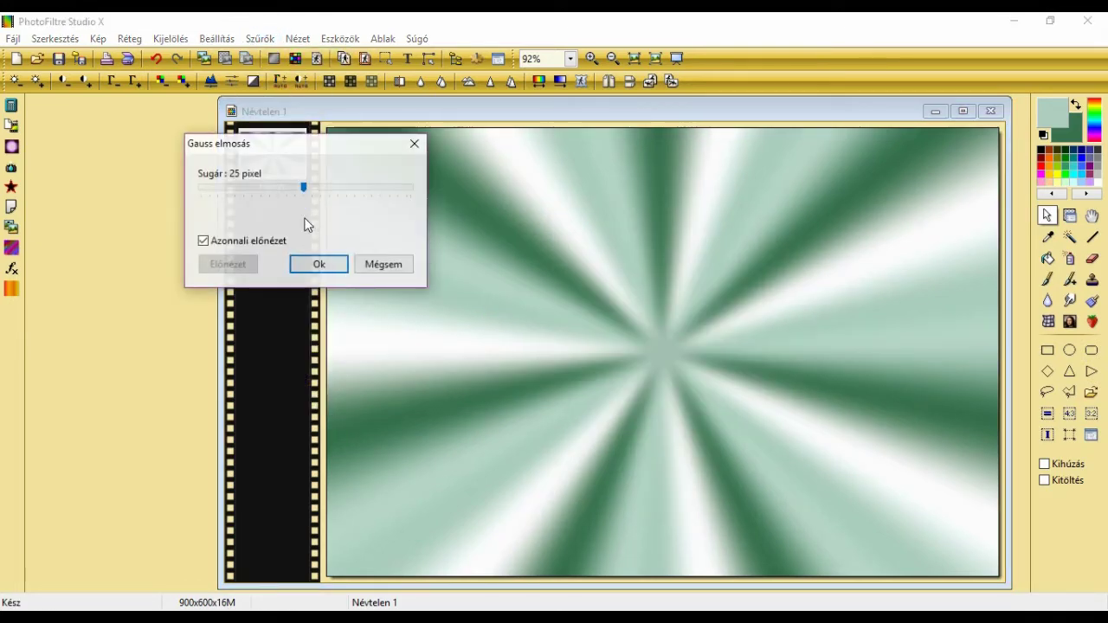
pyautogui.click(318, 263)
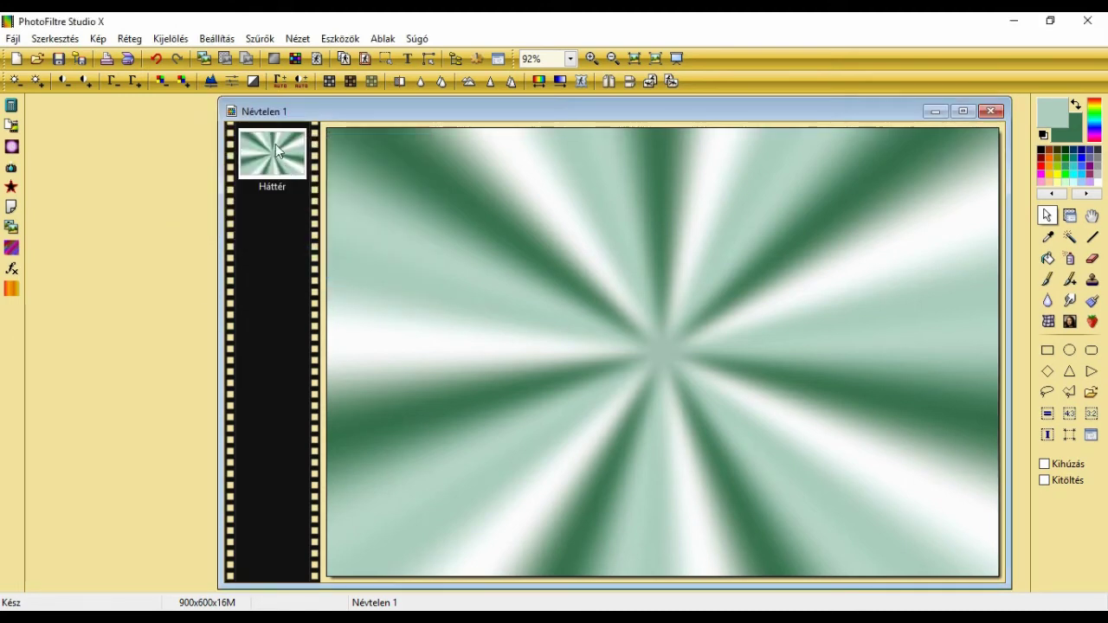
# - Apply a radial blur (Körkörös elmosás) at level 12 to the green and white background
pyautogui.click(260, 38)
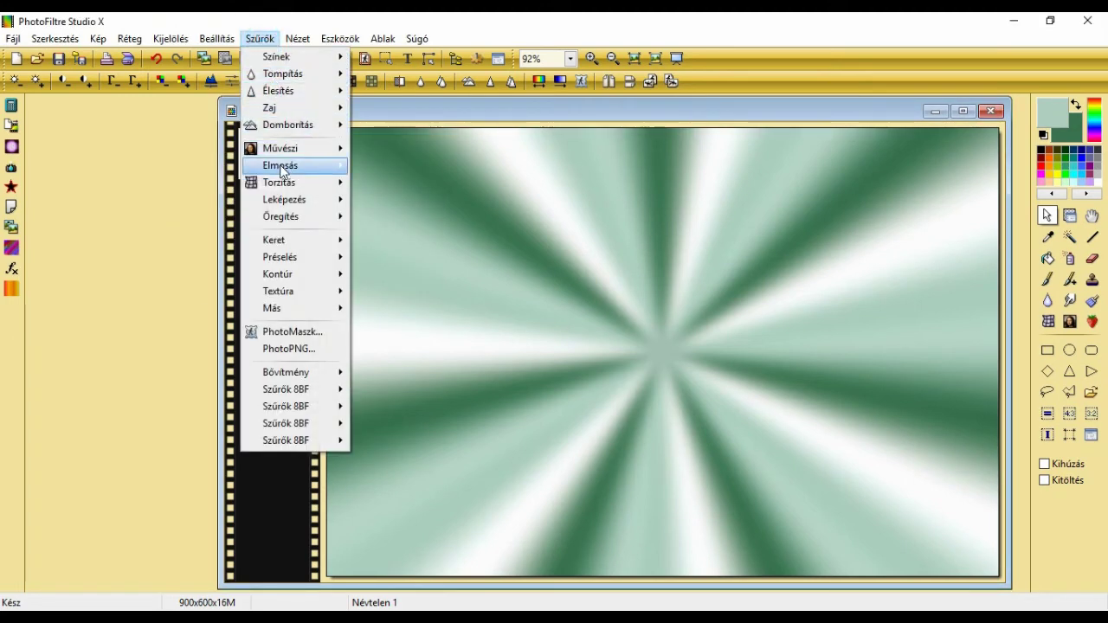
pyautogui.moveTo(285, 166)
pyautogui.click(445, 234)
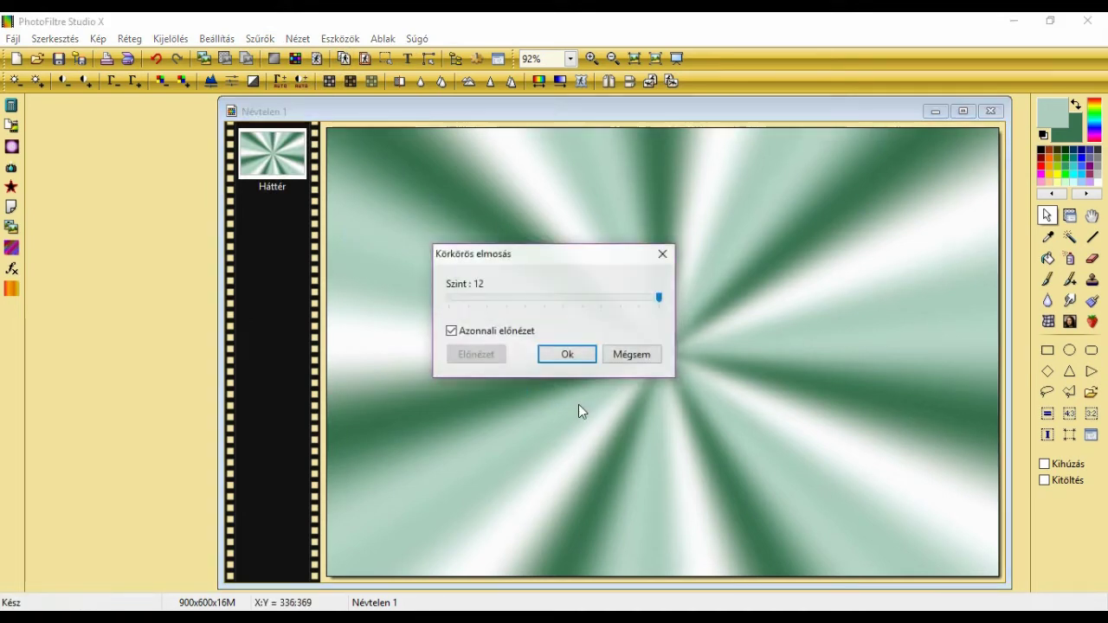
pyautogui.click(566, 354)
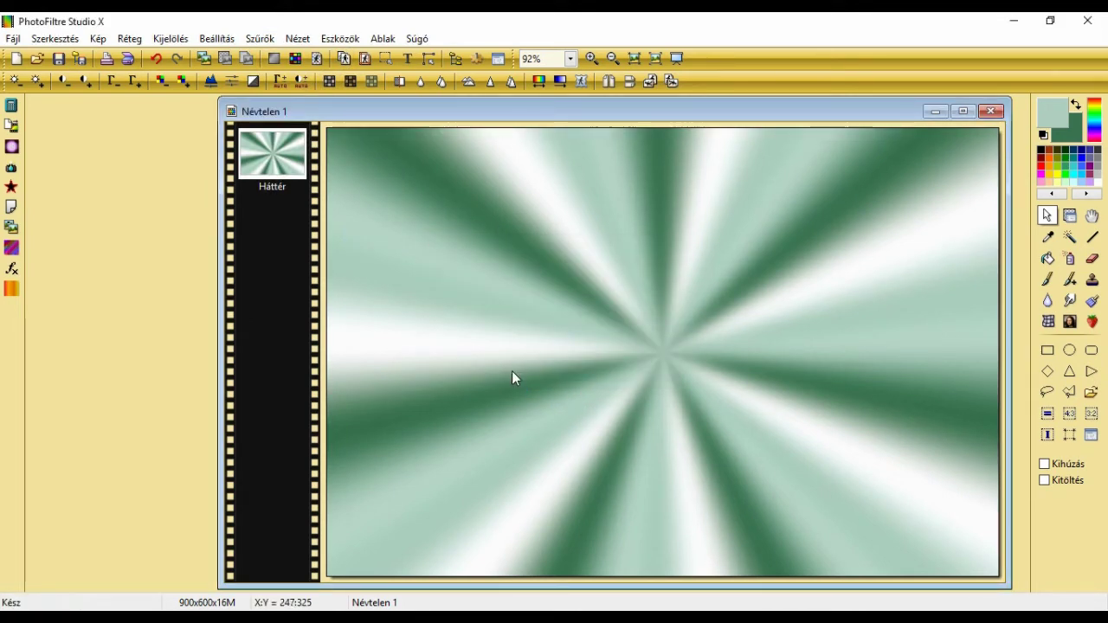
# - Open paysage_285_franiemargot.png and paste a copy of it as a new layer in the Névtelen 1 picture
pyautogui.click(37, 59)
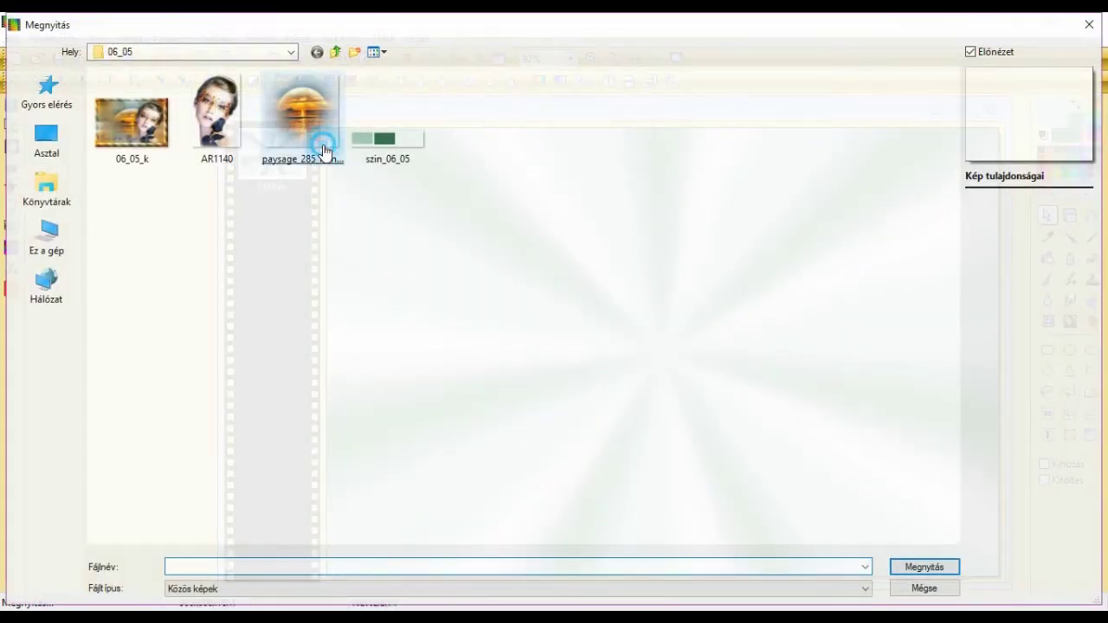
pyautogui.doubleClick(303, 121)
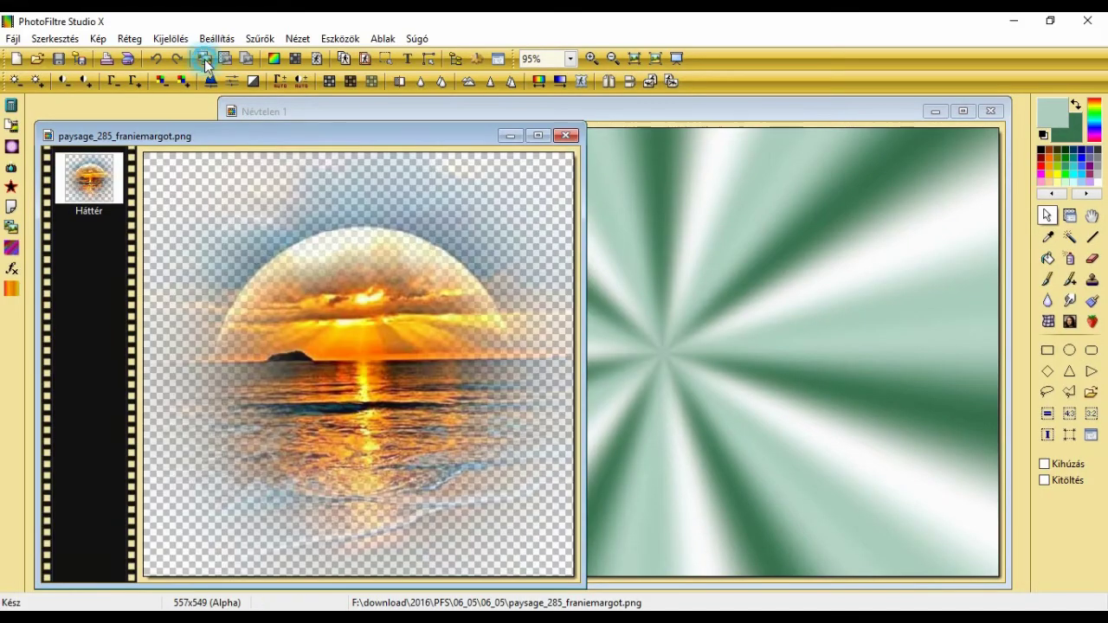
pyautogui.click(667, 112)
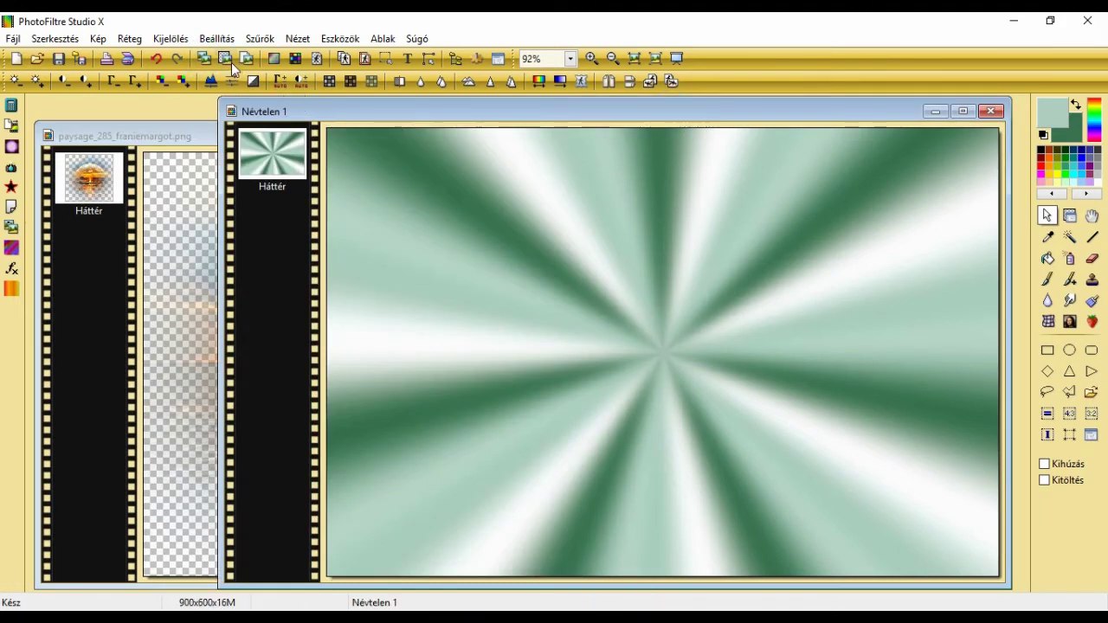
pyautogui.click(228, 61)
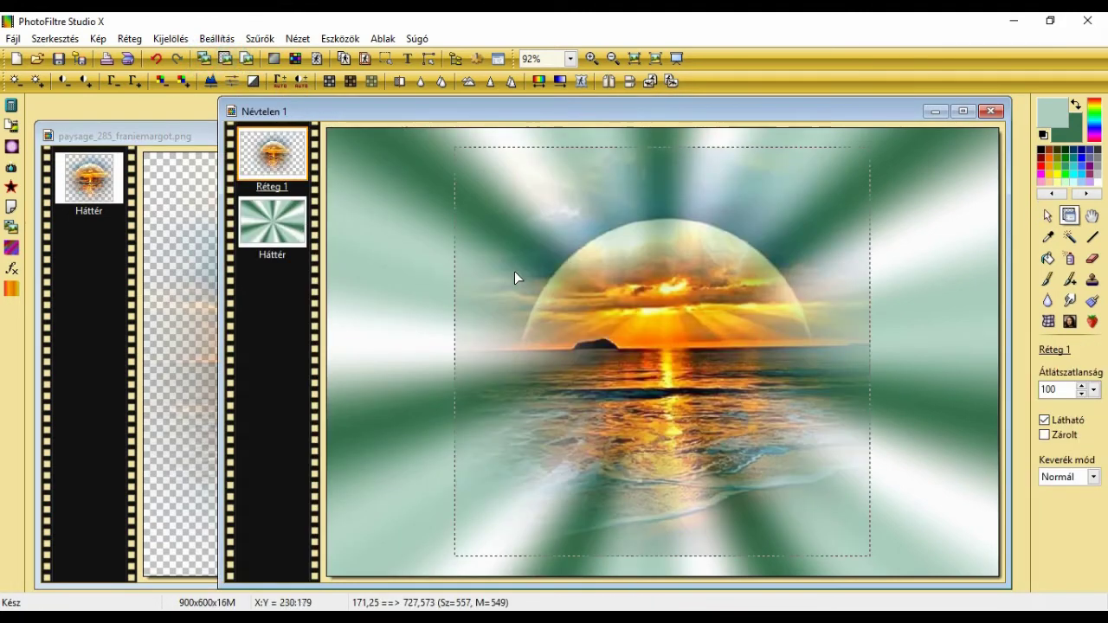
# - Position the sunset layer manually at X 0 and Y 0
pyautogui.rightClick(264, 154)
pyautogui.click(327, 235)
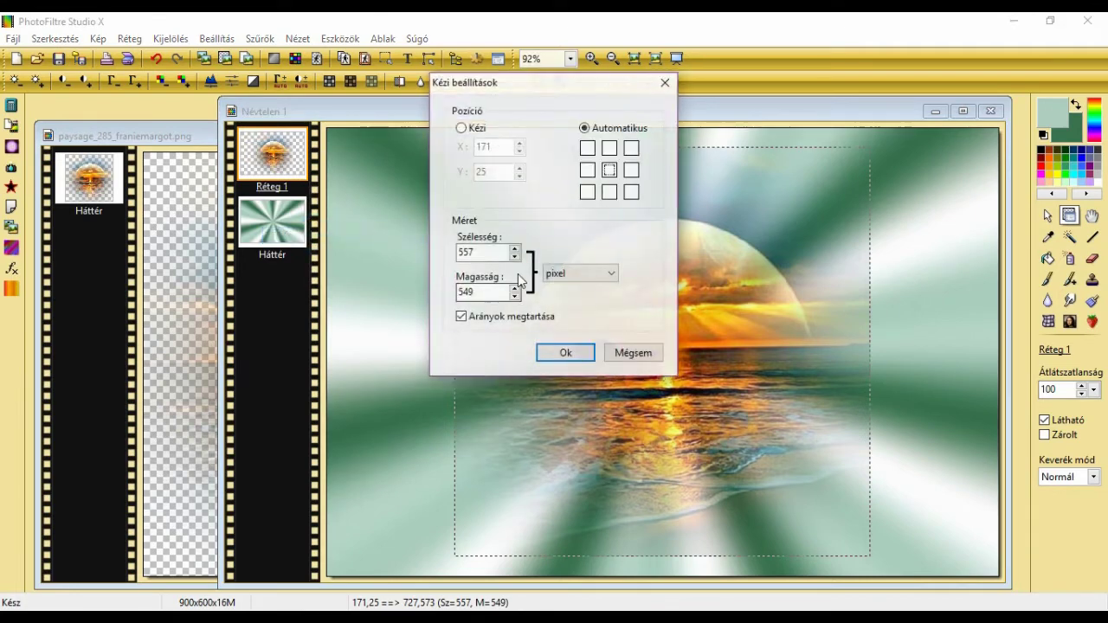
pyautogui.click(460, 128)
pyautogui.moveTo(494, 147); pyautogui.dragTo(463, 155)
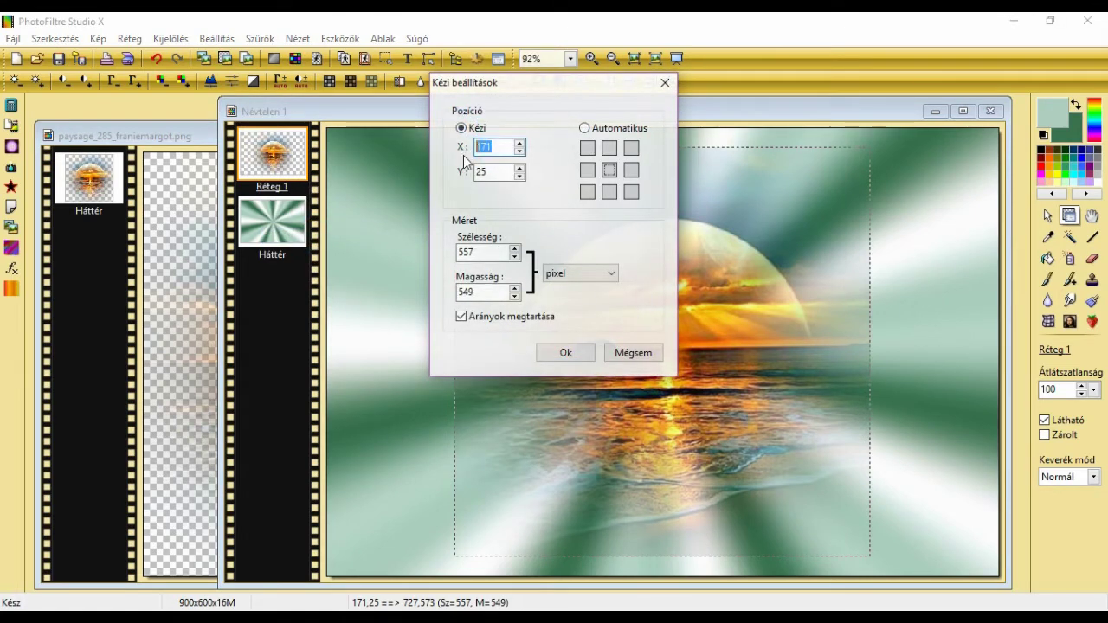
pyautogui.write('0')
pyautogui.doubleClick(487, 169)
pyautogui.write('0')
# - Resize the sunset layer to 900 x 600 pixels without keeping its proportions and merge it into the background
pyautogui.click(474, 251)
pyautogui.moveTo(475, 251); pyautogui.dragTo(439, 256)
pyautogui.write('90')
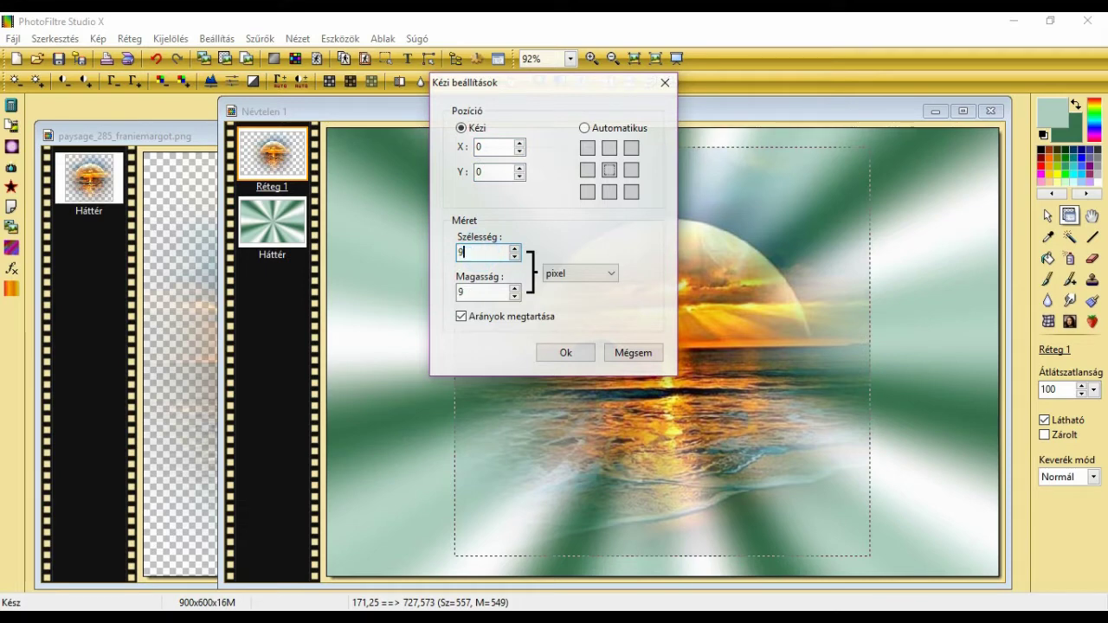
pyautogui.click(461, 316)
pyautogui.moveTo(498, 293); pyautogui.dragTo(451, 300)
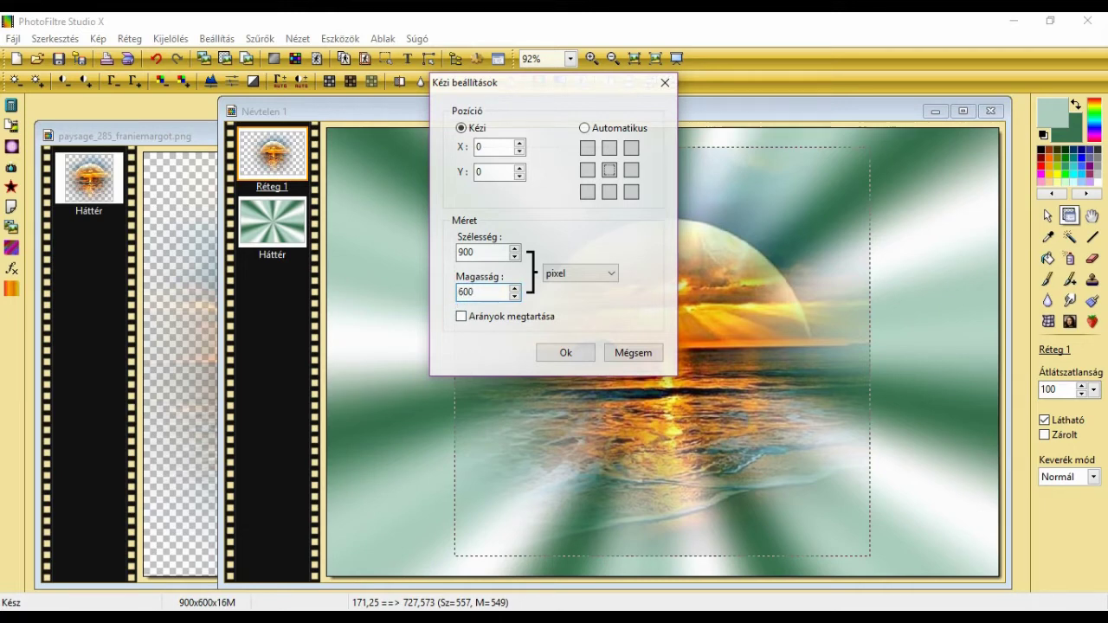
pyautogui.click(576, 355)
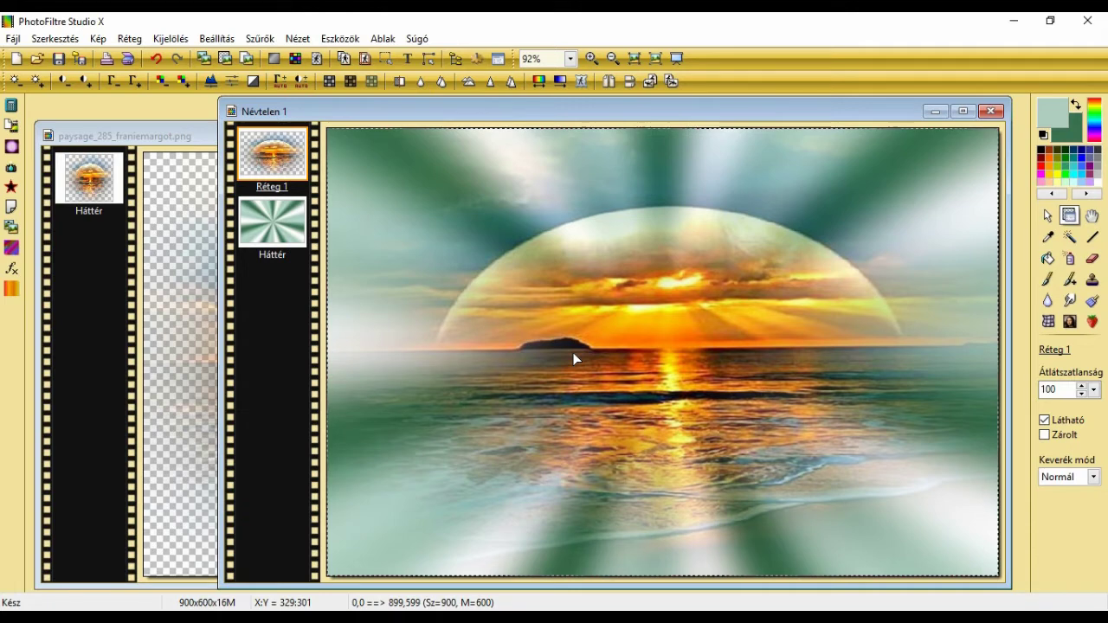
pyautogui.rightClick(271, 149)
pyautogui.click(361, 390)
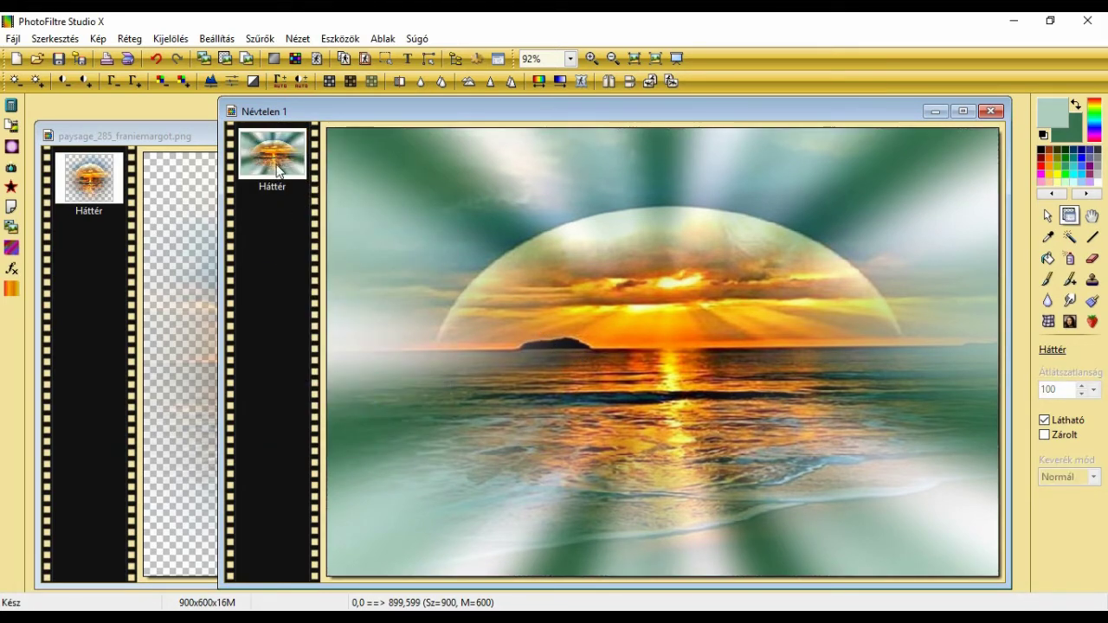
# - Apply the Quick Tile filter from the Simple plugin set to the merged background
pyautogui.click(260, 38)
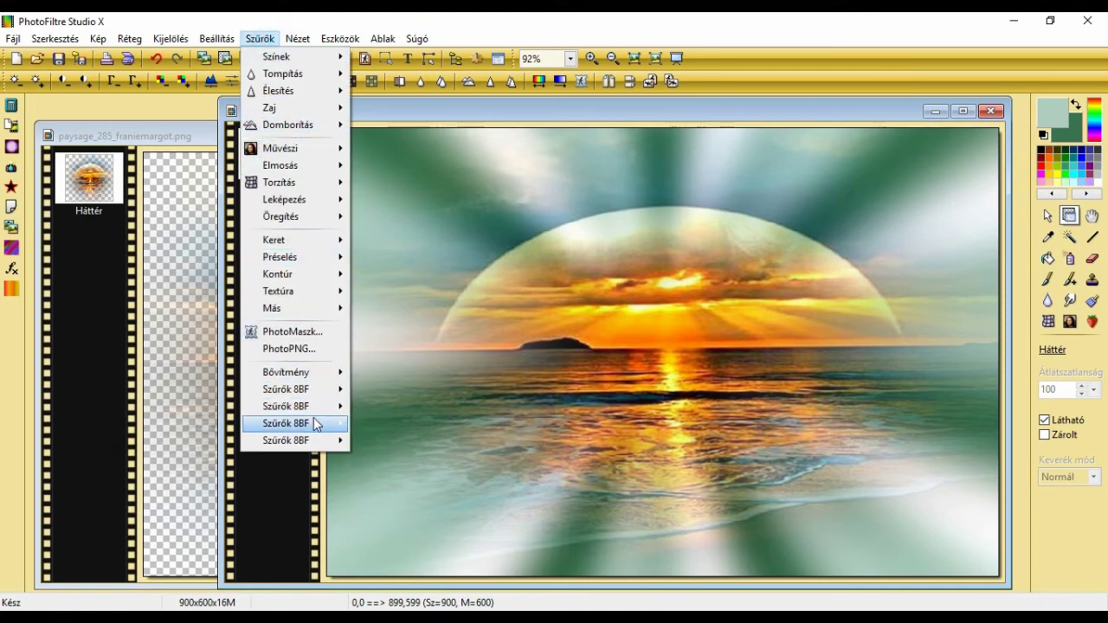
pyautogui.moveTo(315, 424)
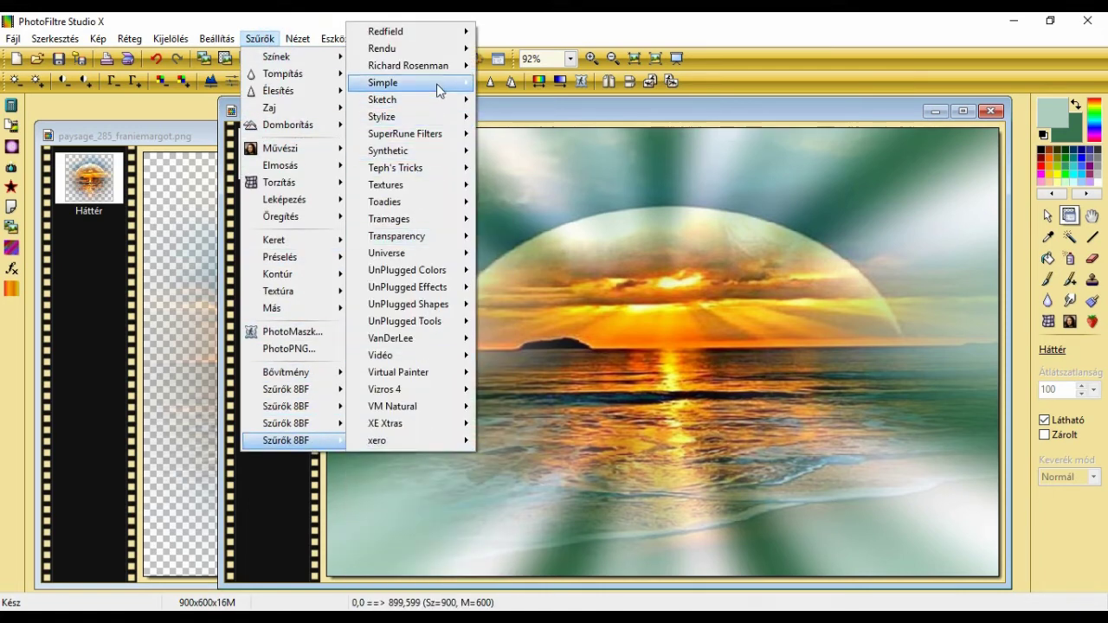
pyautogui.moveTo(437, 84)
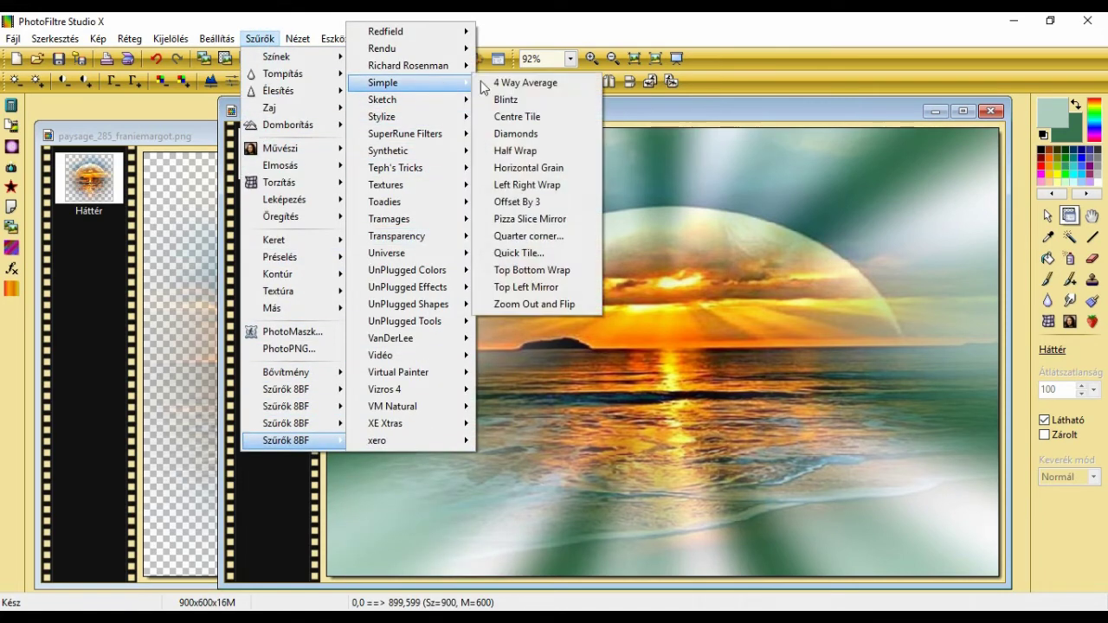
pyautogui.click(554, 252)
pyautogui.click(445, 226)
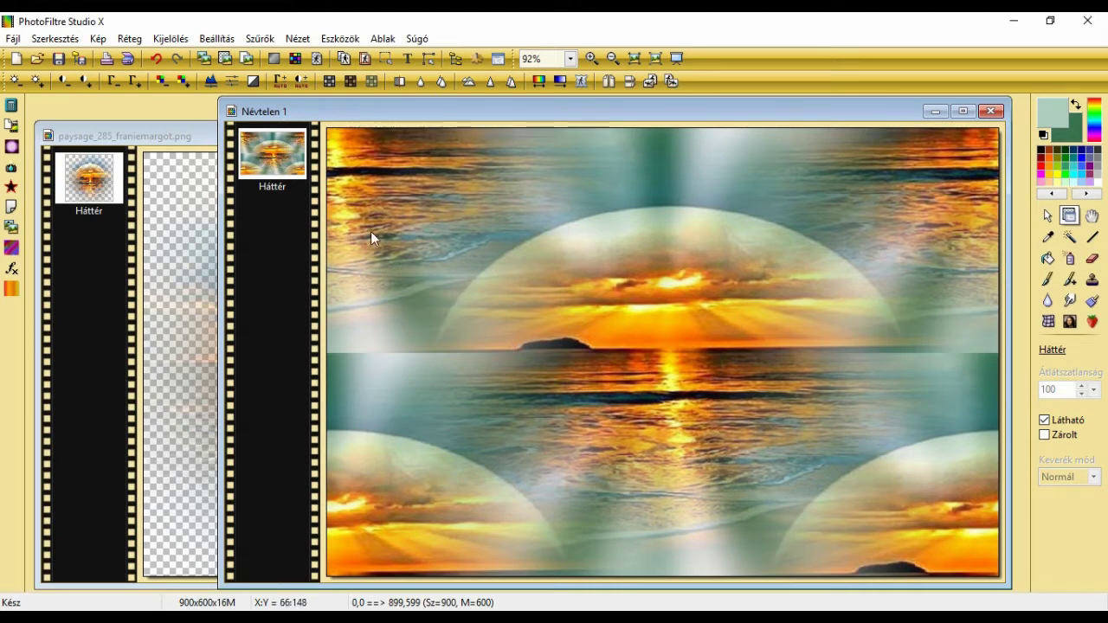
# - Apply a radial blur (Körkörös elmosás) at level 12 to the tiled sunset background
pyautogui.click(264, 40)
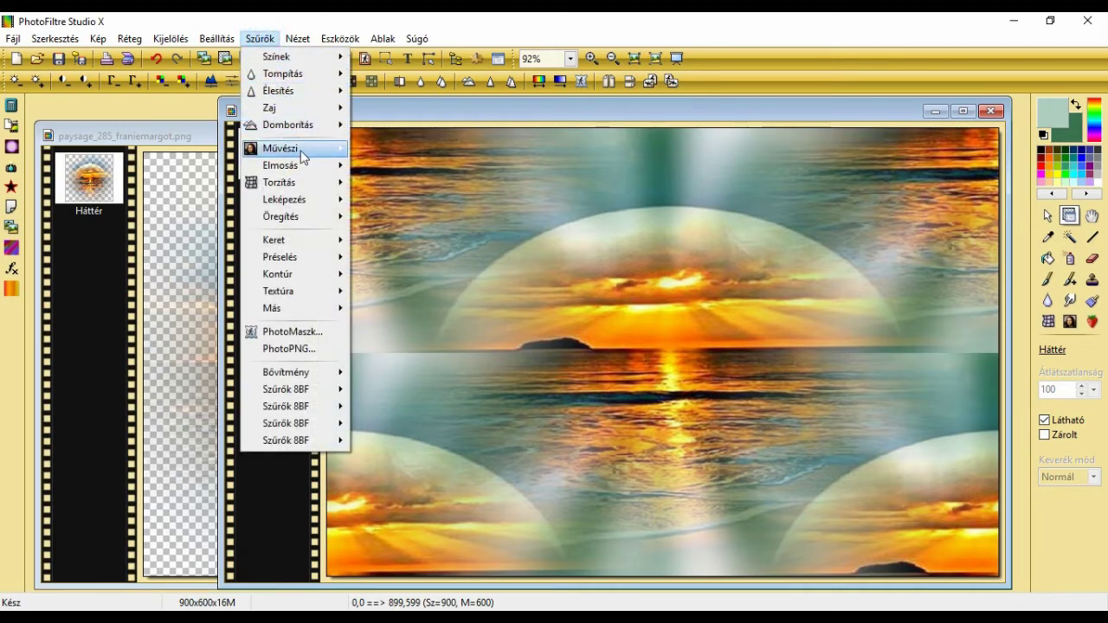
pyautogui.moveTo(300, 167)
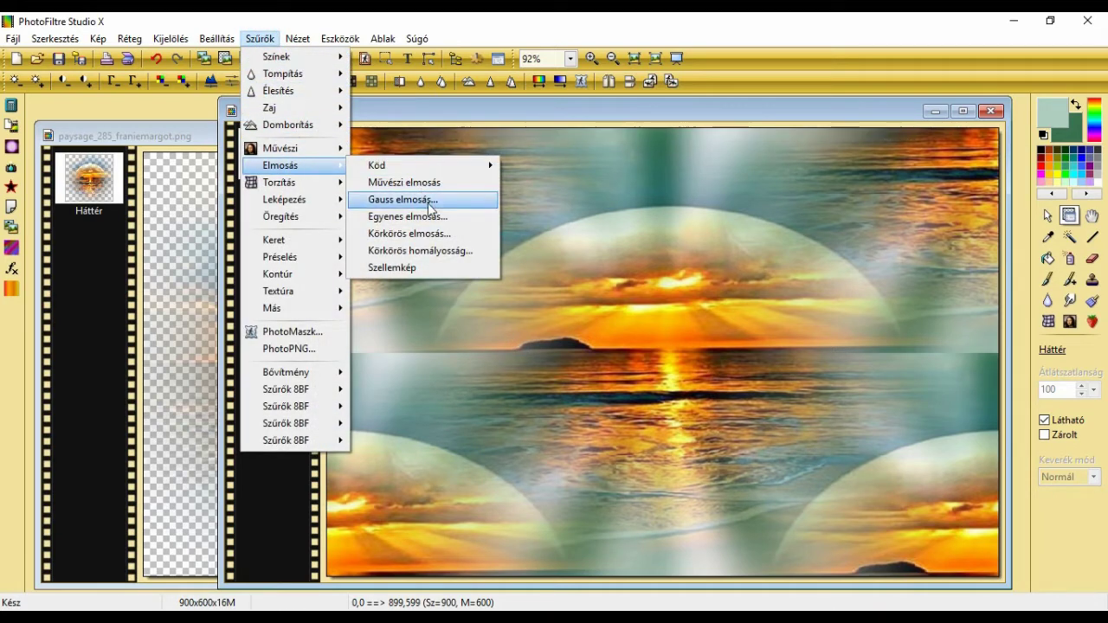
pyautogui.click(428, 233)
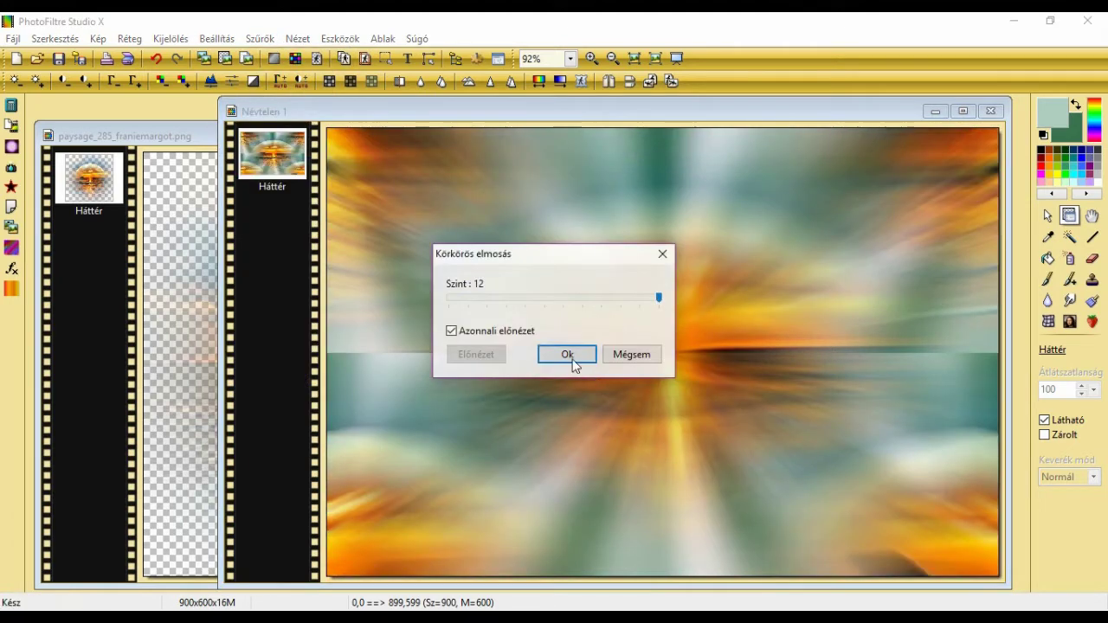
pyautogui.click(564, 357)
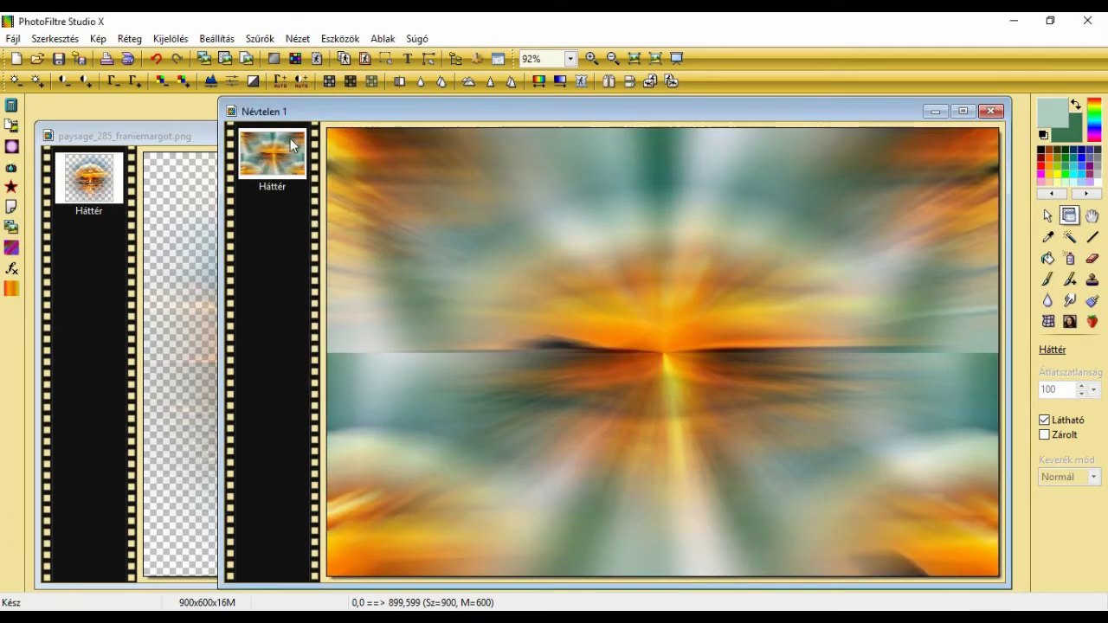
# - Apply the radial blur to the sunset background a second time, again at level 12
pyautogui.click(261, 38)
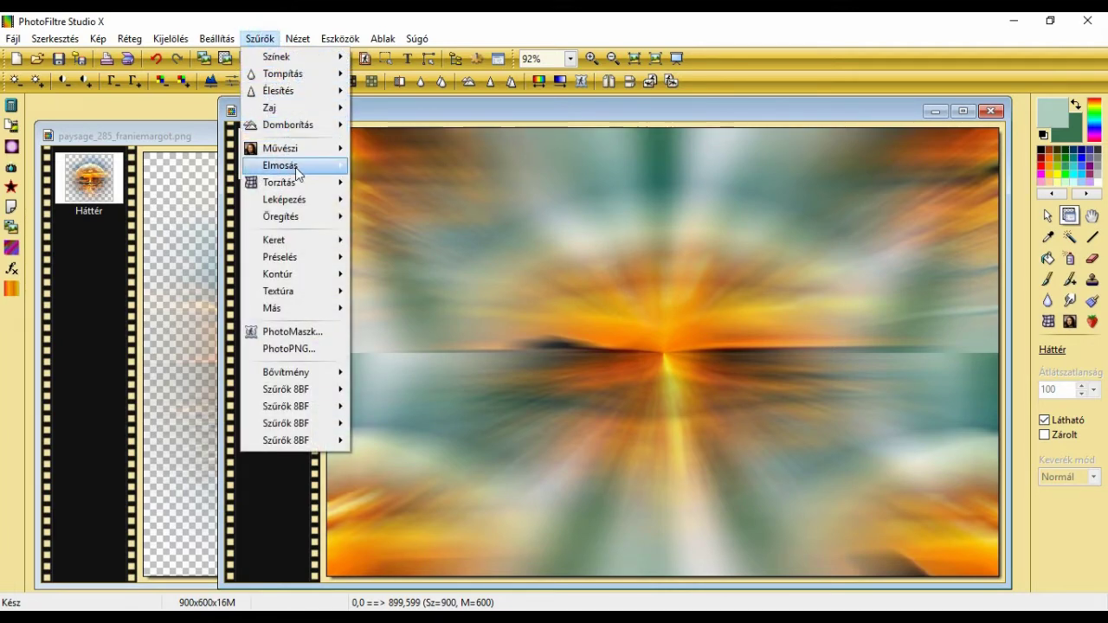
pyautogui.moveTo(300, 170)
pyautogui.click(425, 236)
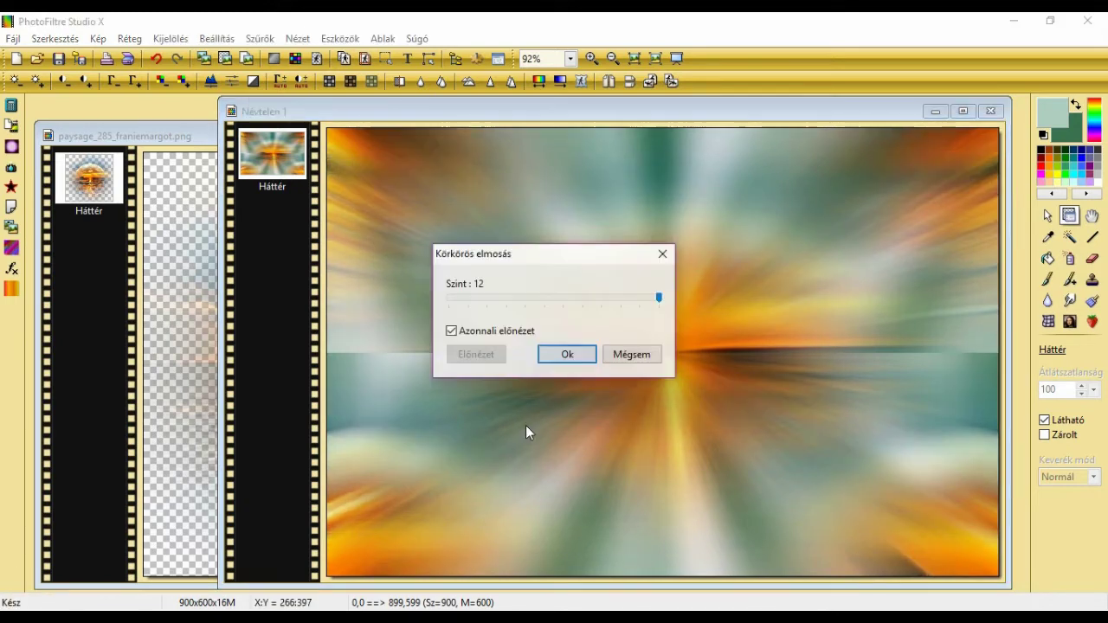
pyautogui.click(567, 355)
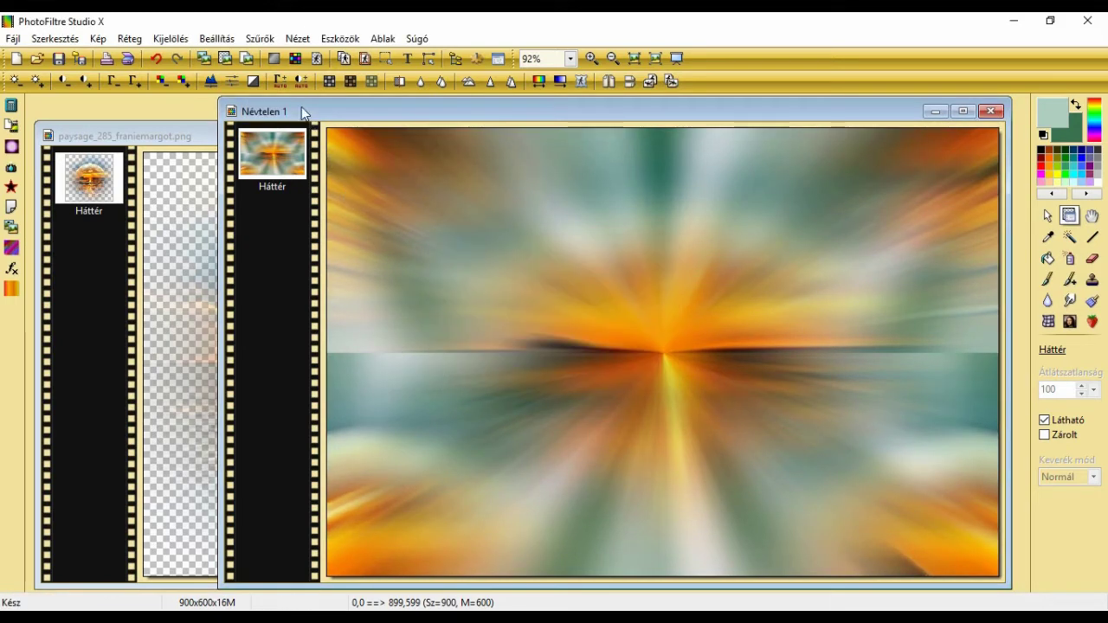
# - Apply Mehdi's Weaver filter to the background with size range 300-500 and size 500
pyautogui.click(259, 38)
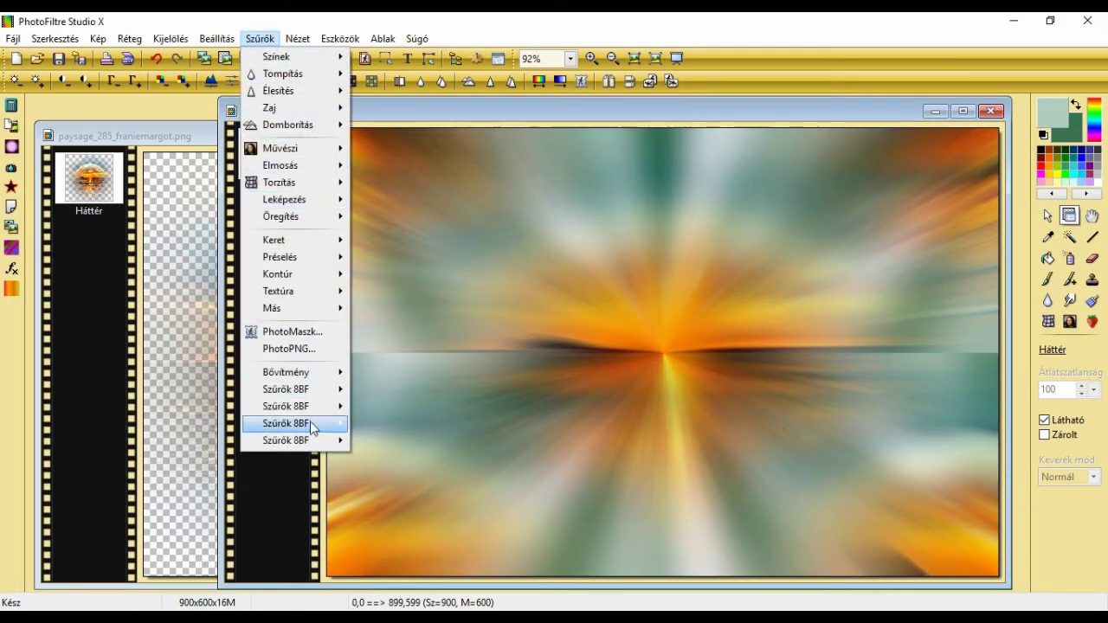
pyautogui.moveTo(311, 422)
pyautogui.moveTo(385, 423)
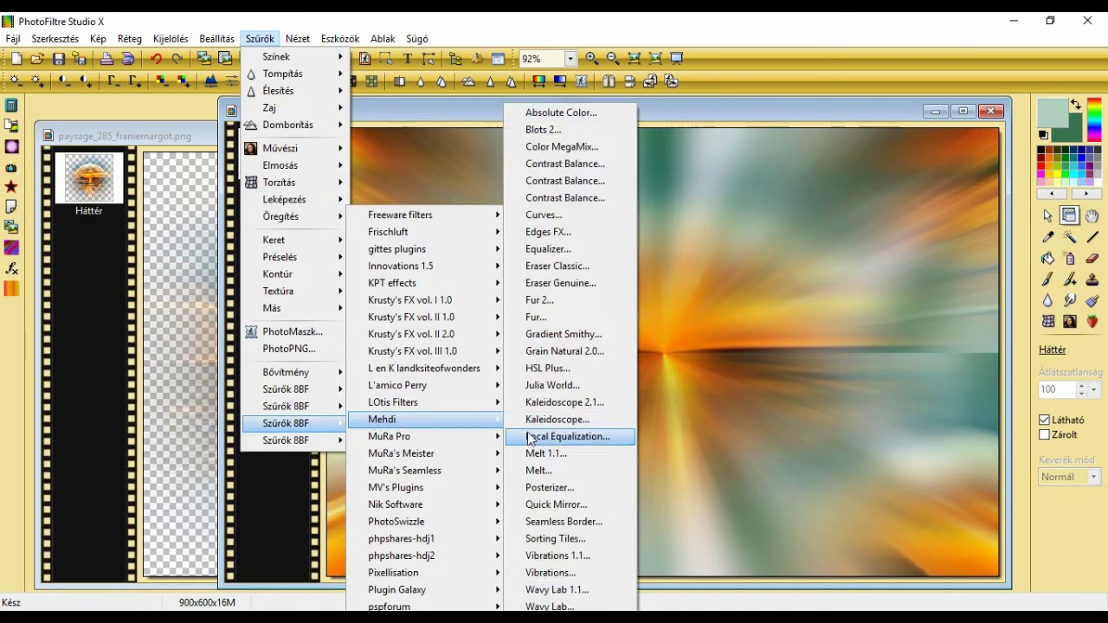
pyautogui.click(586, 596)
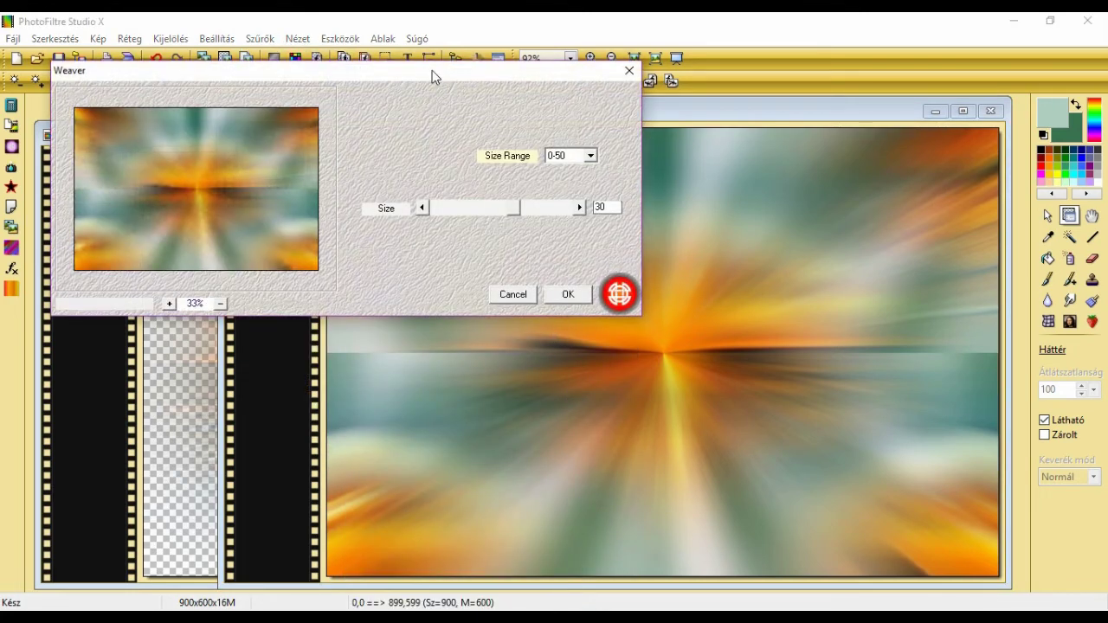
pyautogui.moveTo(439, 83); pyautogui.dragTo(666, 205)
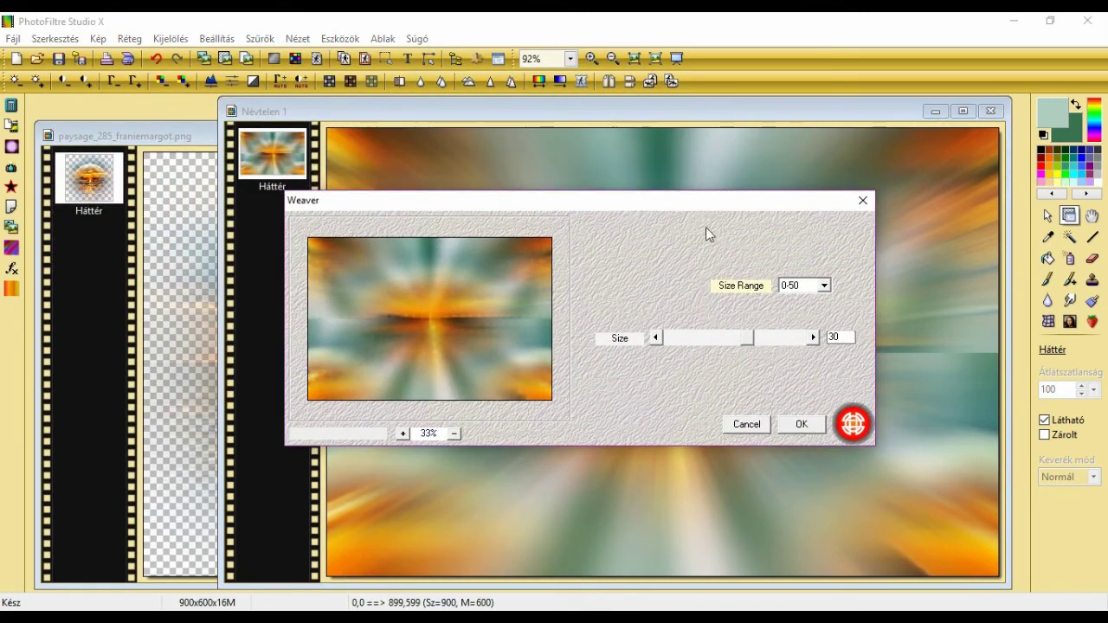
pyautogui.click(824, 285)
pyautogui.click(804, 330)
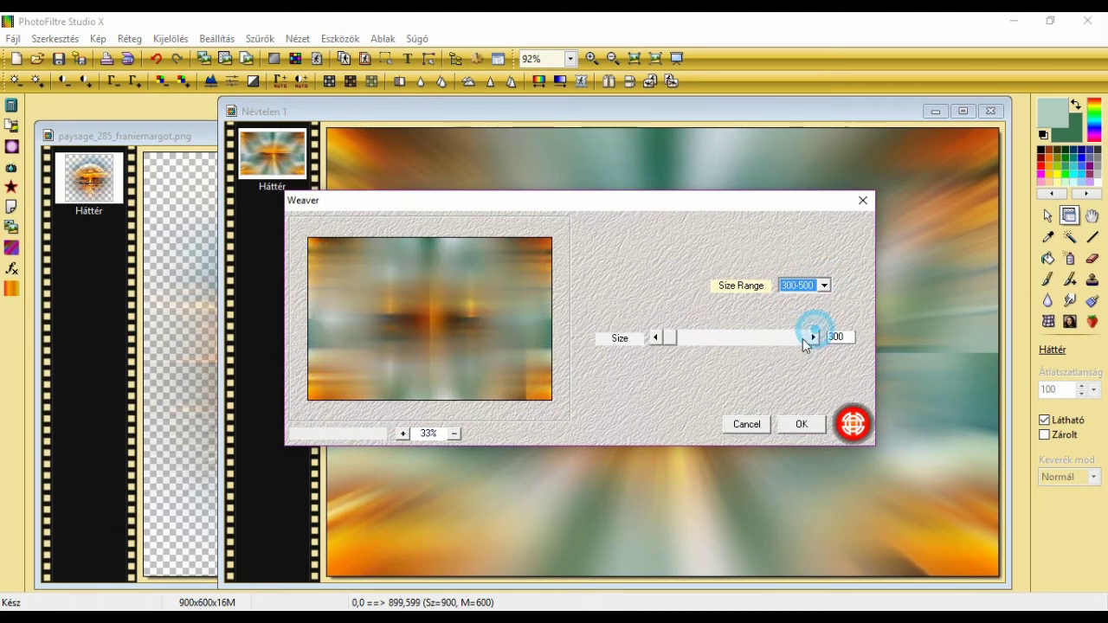
pyautogui.moveTo(668, 340); pyautogui.dragTo(806, 344)
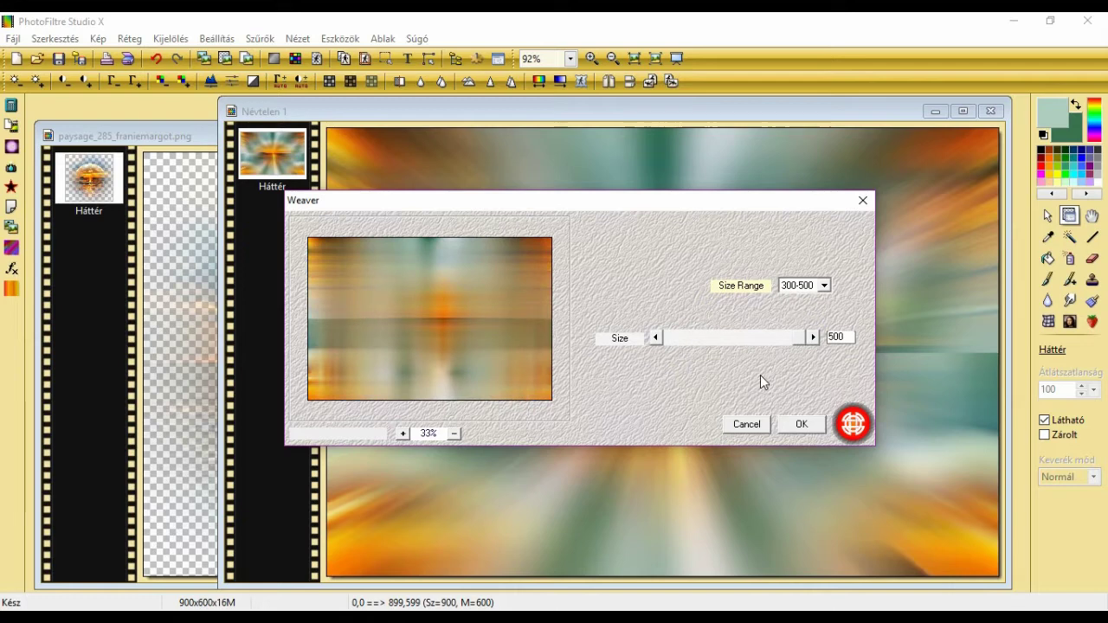
pyautogui.click(797, 424)
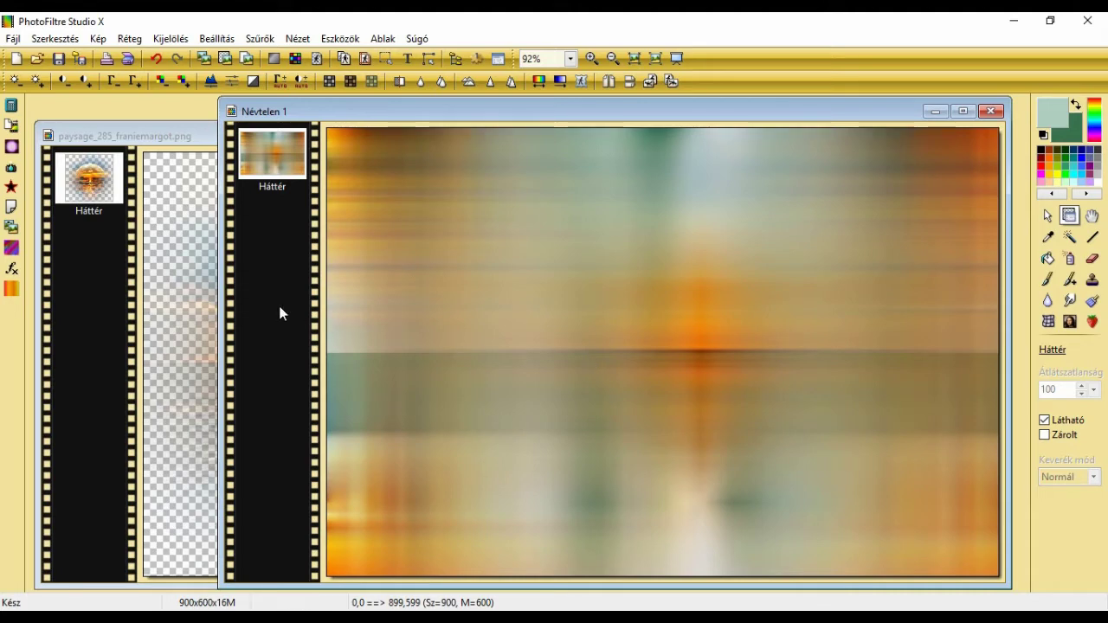
# - Apply a sharpening filter (Élesítés) to the woven background
pyautogui.click(265, 39)
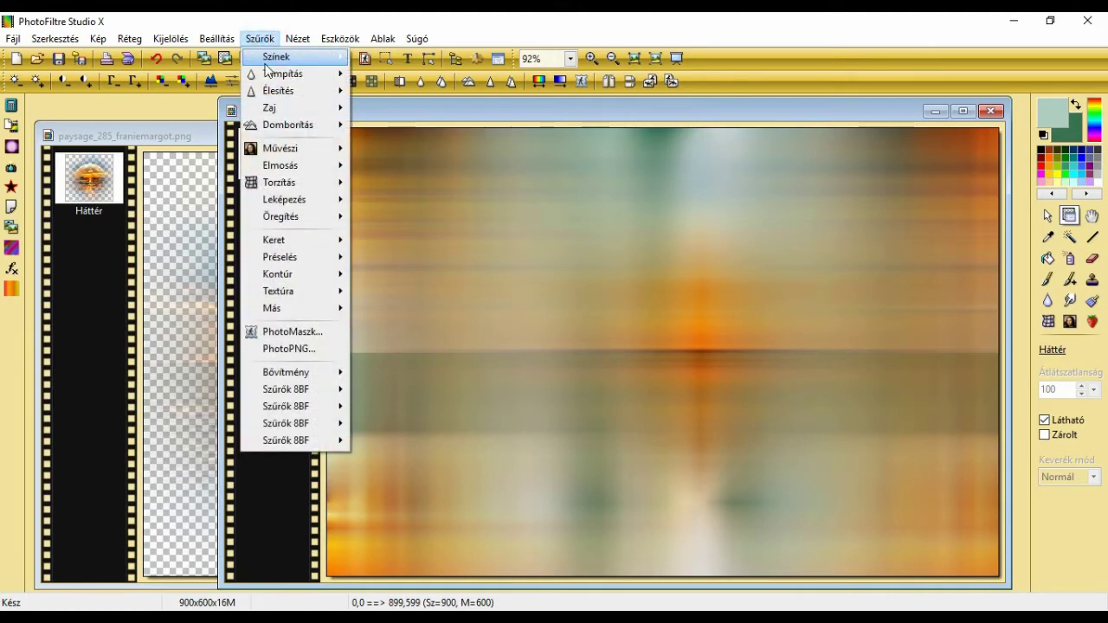
pyautogui.moveTo(277, 91)
pyautogui.click(409, 170)
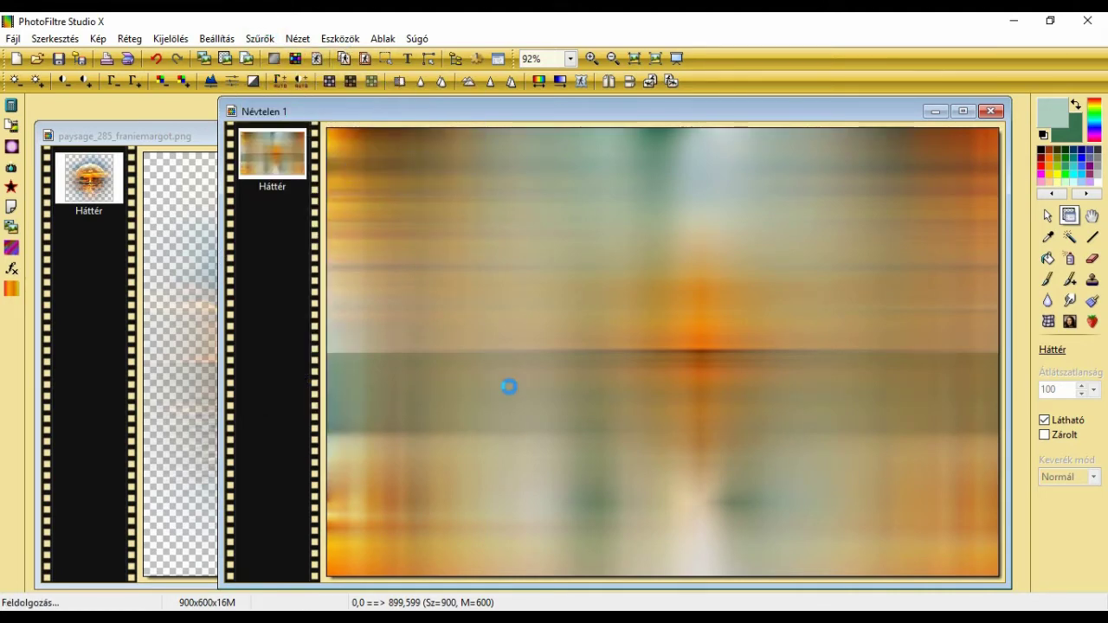
pyautogui.click(468, 356)
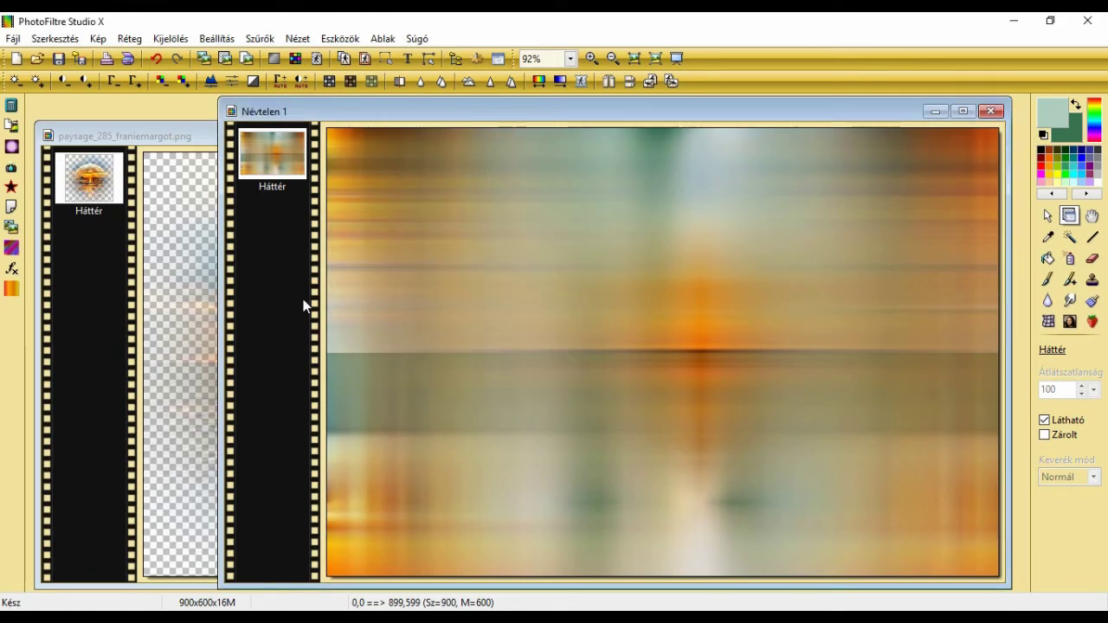
# - Paste the sunset landscape from paysage_285_franiemargot.png as a new layer onto the 900 x 600 woven background
pyautogui.click(191, 134)
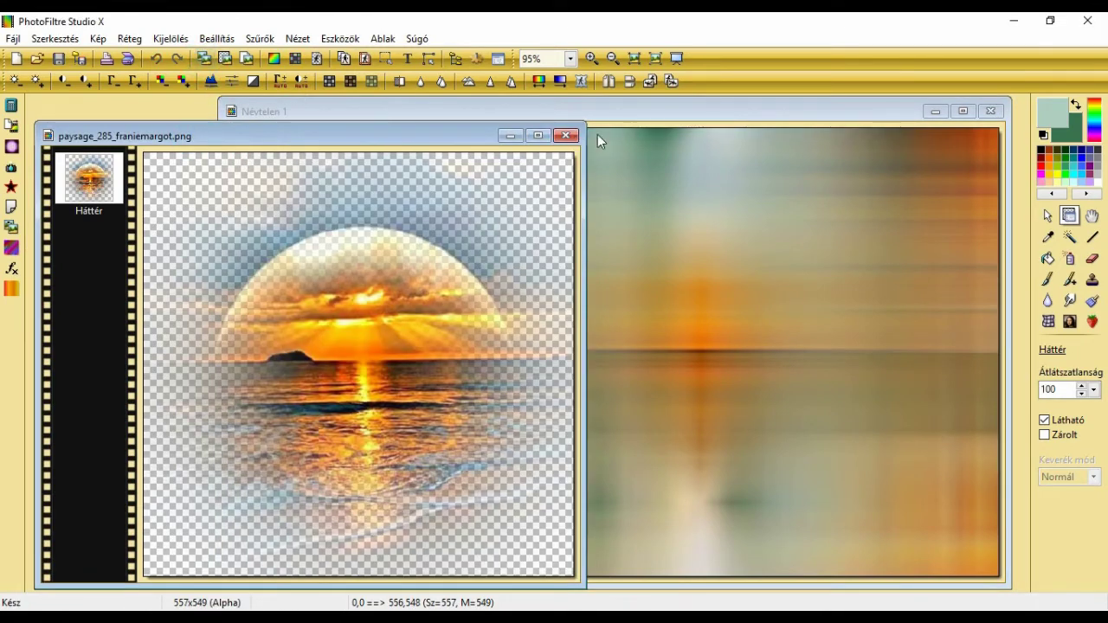
pyautogui.click(623, 109)
pyautogui.hotkey('ctrl', 'v')
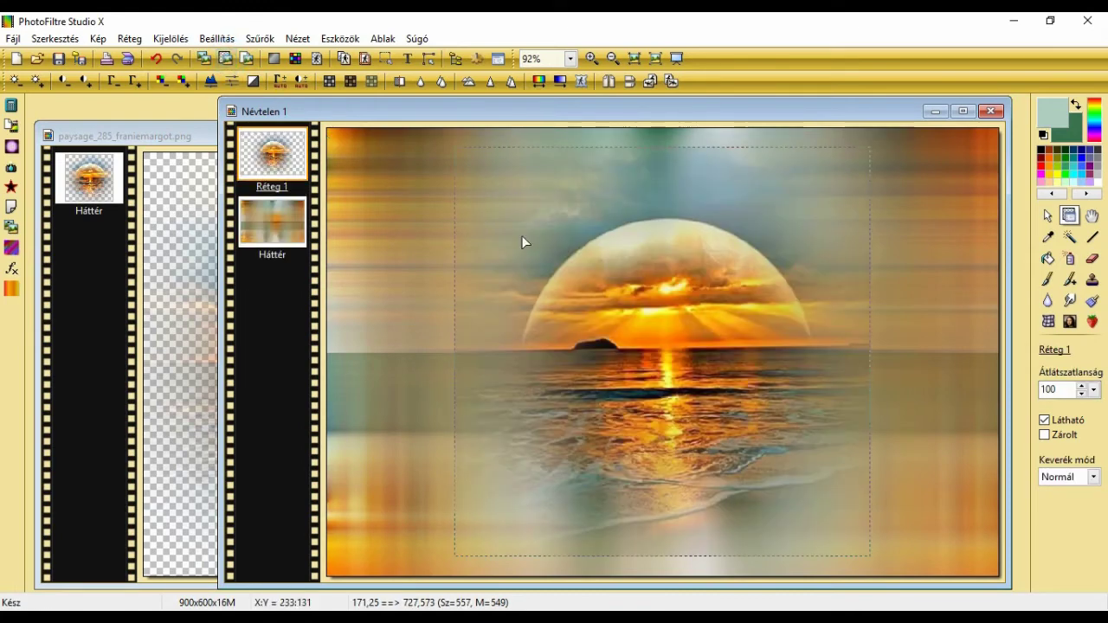
# - Resize the pasted sunset layer with proportions unlocked, stretching it vertically to the full picture height, about 603 pixels
pyautogui.rightClick(634, 289)
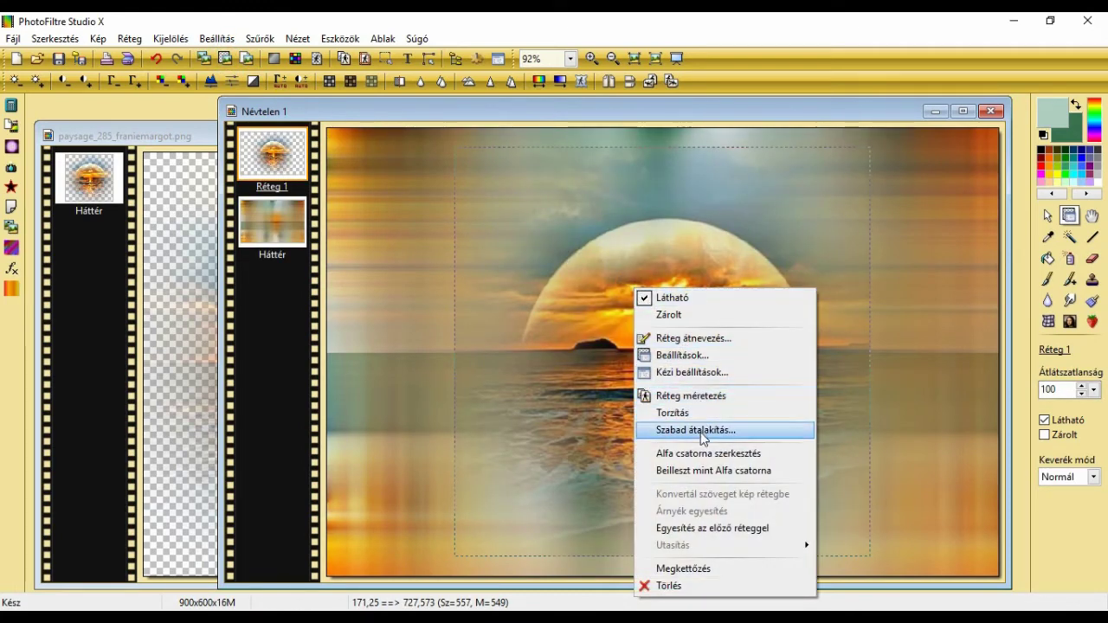
pyautogui.click(703, 395)
pyautogui.rightClick(655, 325)
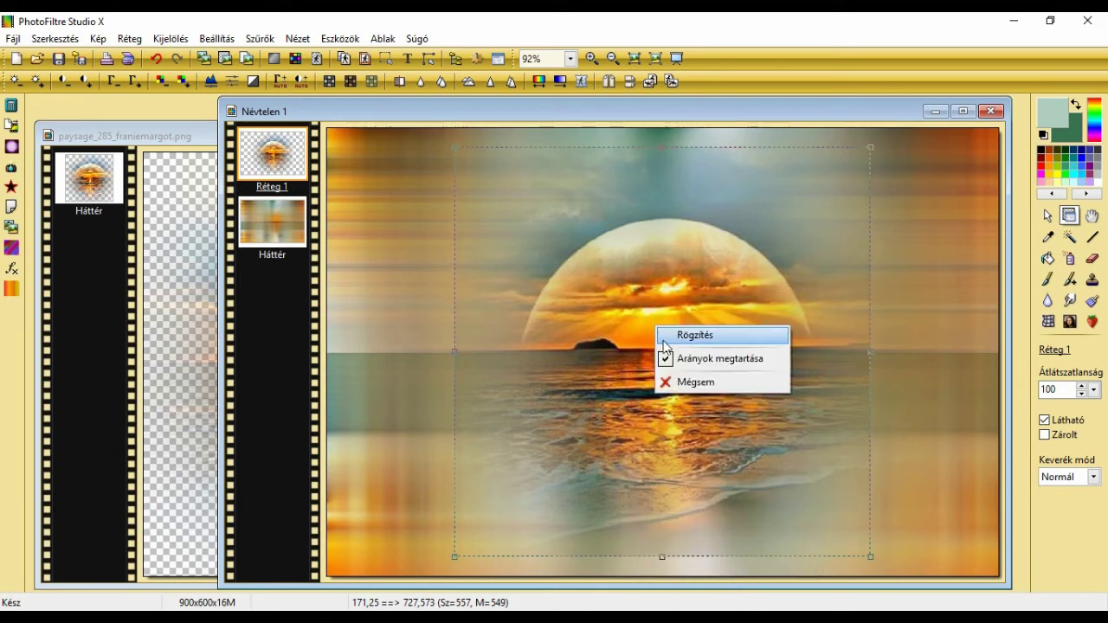
pyautogui.click(667, 362)
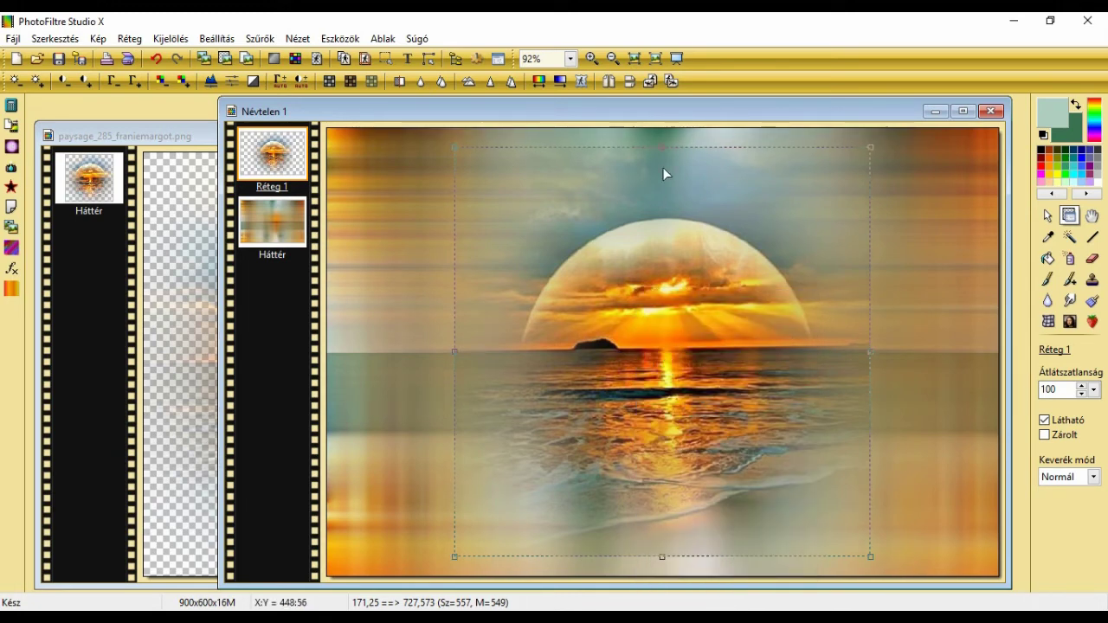
pyautogui.moveTo(662, 142); pyautogui.dragTo(663, 129)
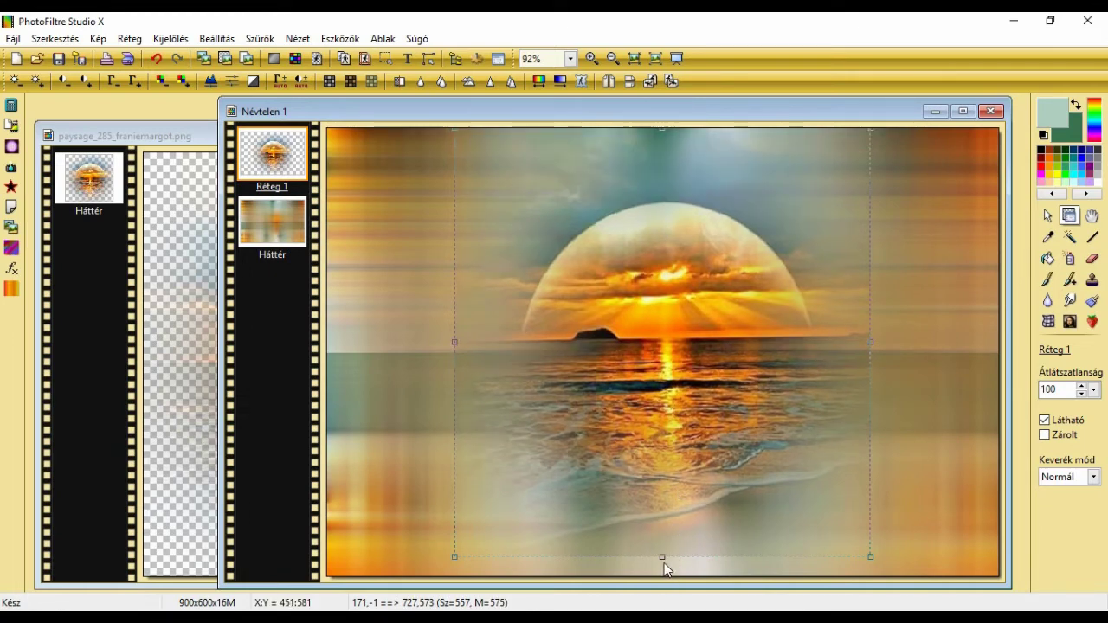
pyautogui.moveTo(660, 555); pyautogui.dragTo(667, 584)
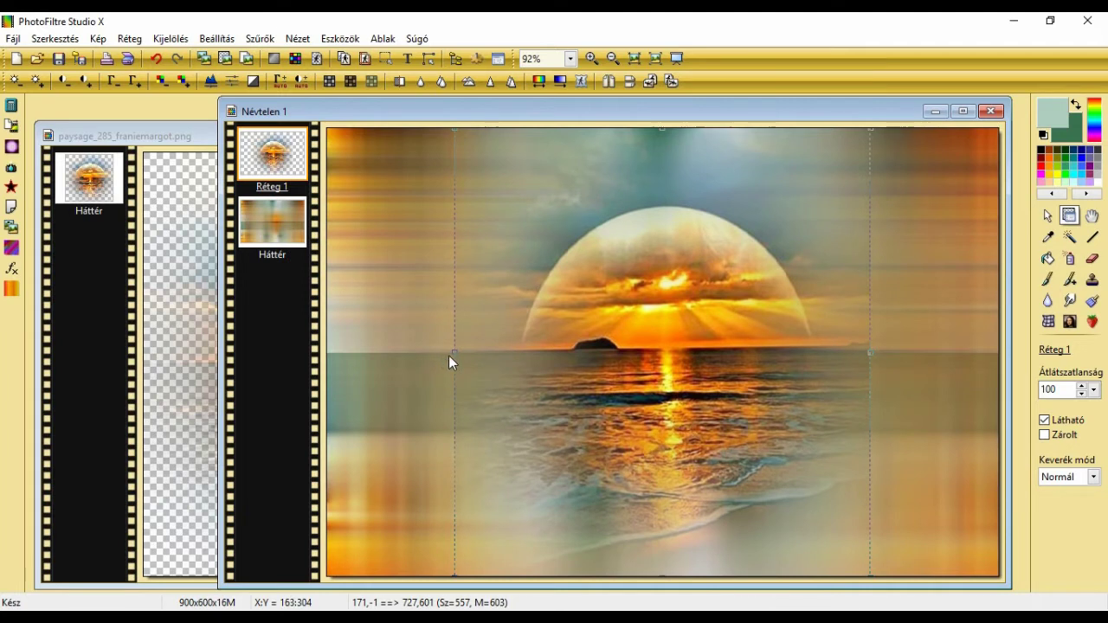
# - Widen the sunset layer on both sides to about 810 pixels and fix (Rögzítés) the new size
pyautogui.moveTo(456, 351); pyautogui.dragTo(369, 351)
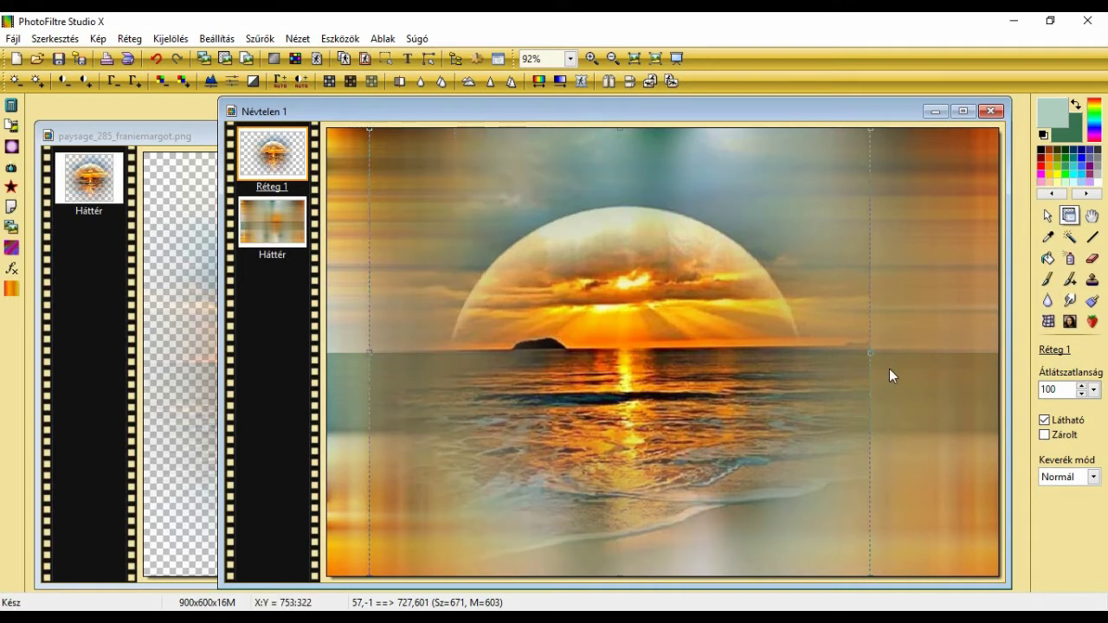
pyautogui.moveTo(869, 353); pyautogui.dragTo(882, 354)
pyautogui.moveTo(952, 358); pyautogui.dragTo(973, 360)
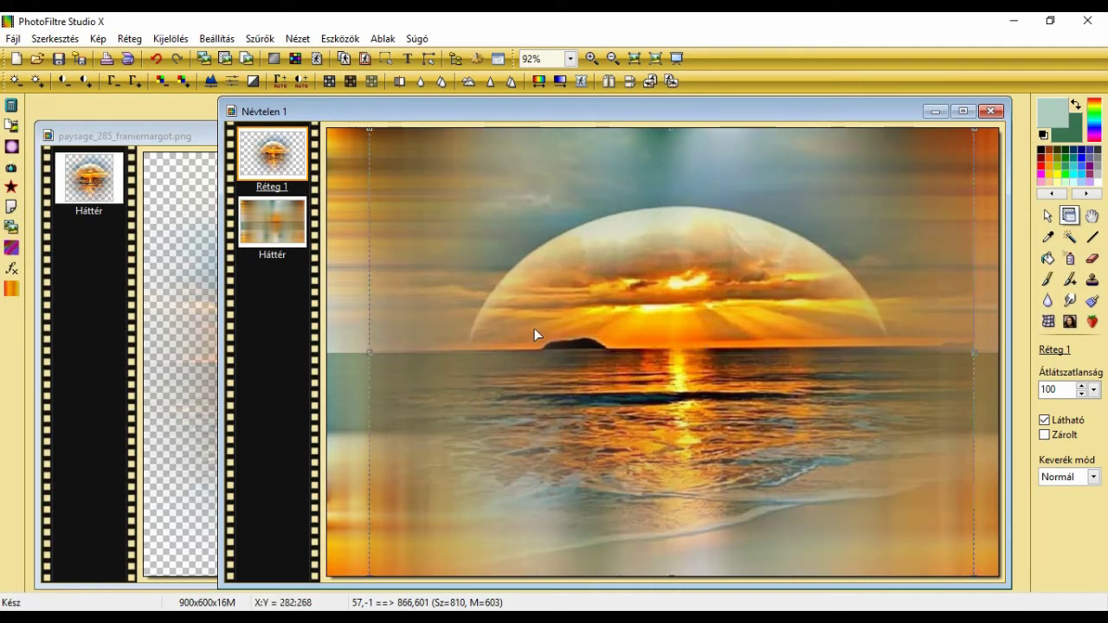
pyautogui.rightClick(423, 255)
pyautogui.click(437, 266)
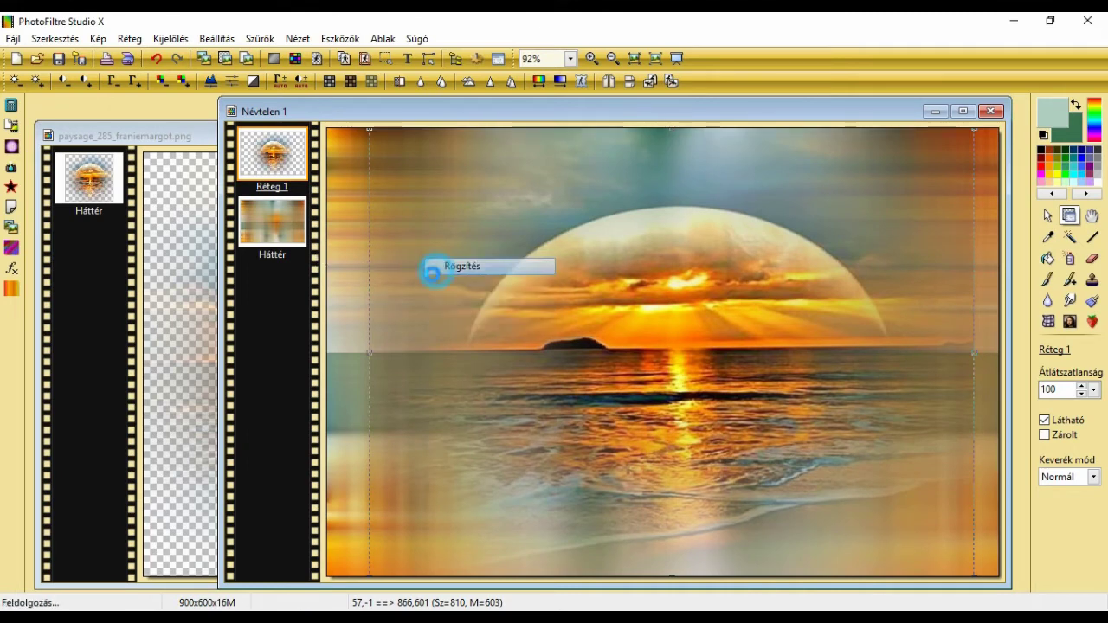
# - Stretch the sunset layer to the full picture width, about 901 x 603 pixels, and fix the resize
pyautogui.click(272, 223)
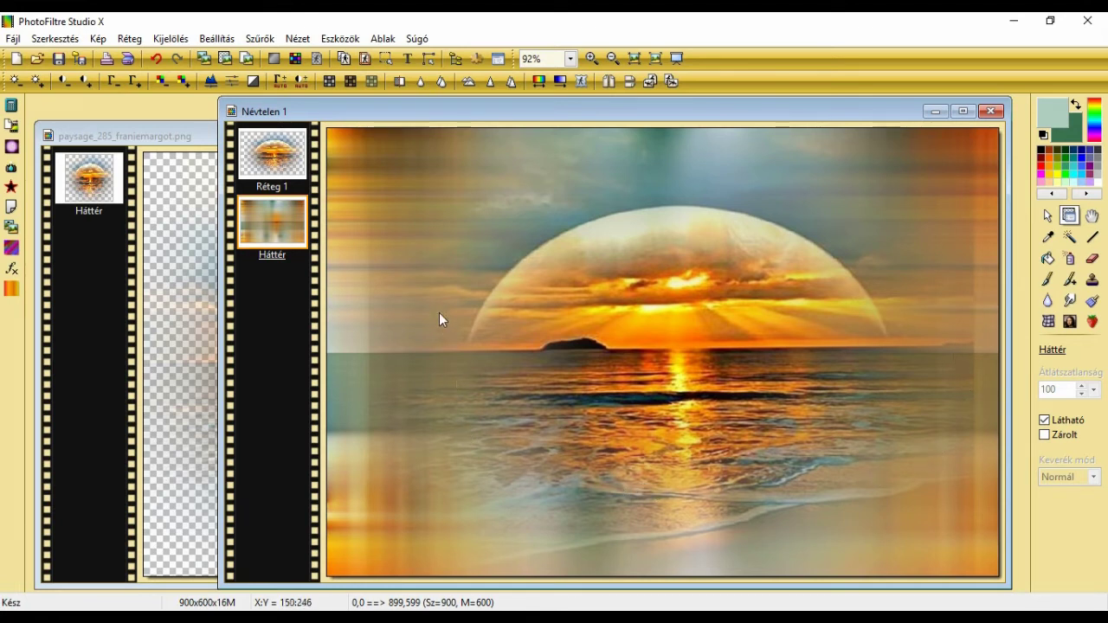
pyautogui.rightClick(420, 194)
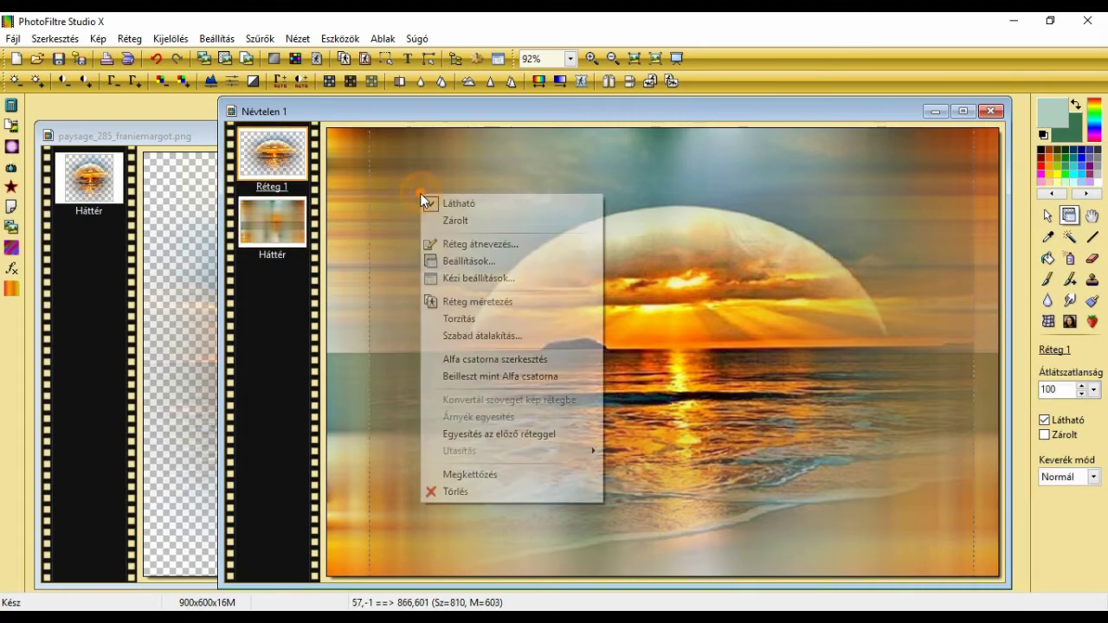
pyautogui.click(477, 301)
pyautogui.moveTo(368, 354); pyautogui.dragTo(334, 364)
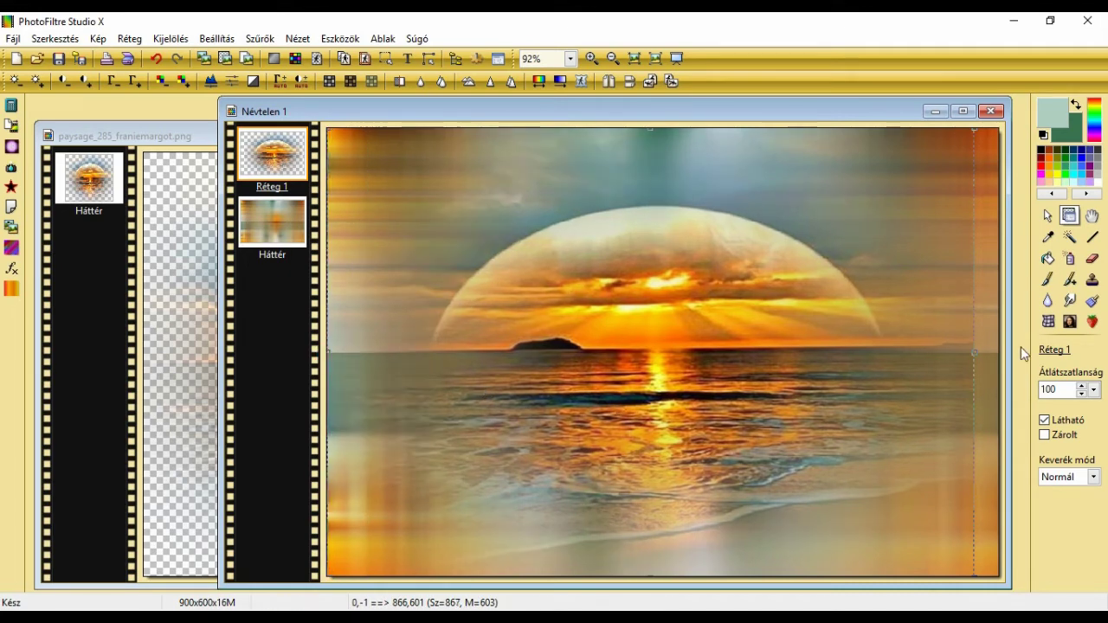
pyautogui.moveTo(975, 351); pyautogui.dragTo(1010, 354)
pyautogui.rightClick(648, 288)
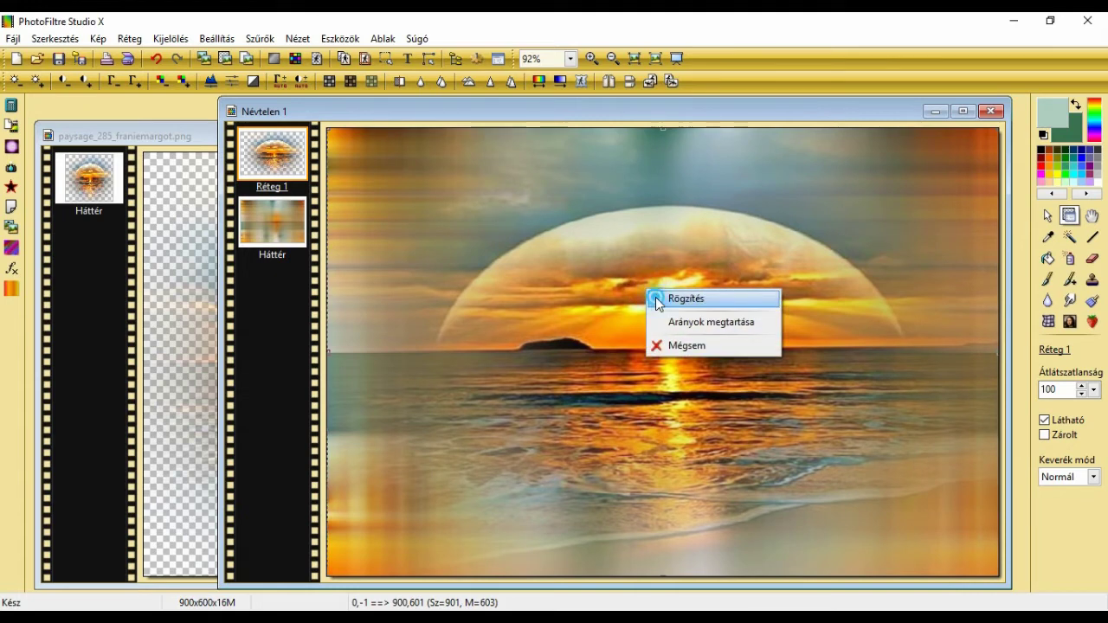
pyautogui.click(655, 298)
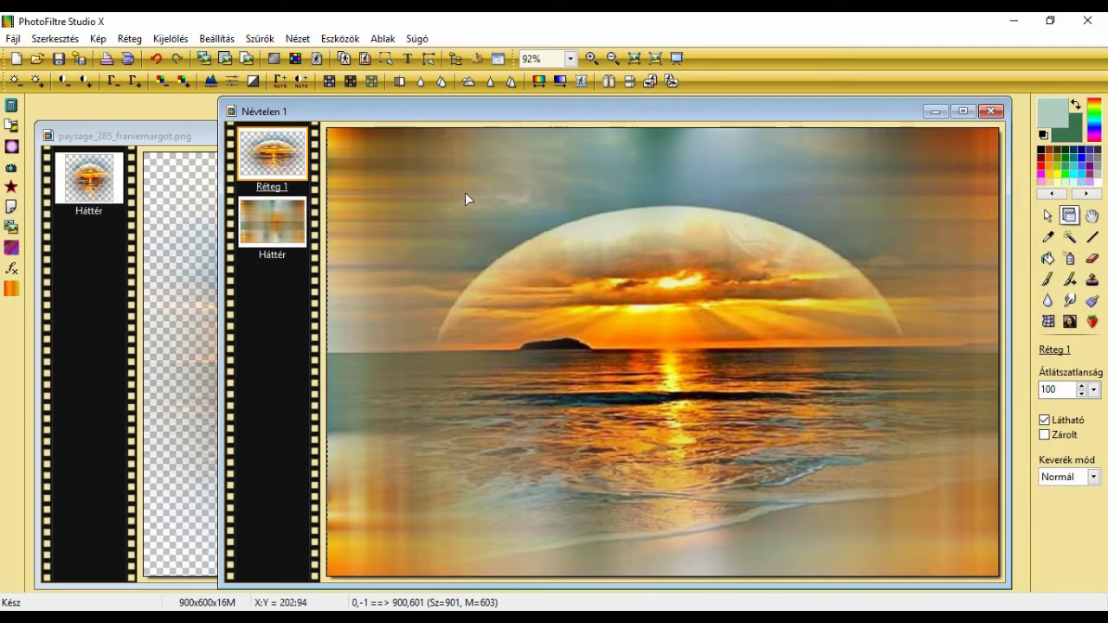
# - Apply micro contrast (Mikro kontraszt) to the sunset layer with 100% intensity and a 12 pixel radius
pyautogui.click(260, 38)
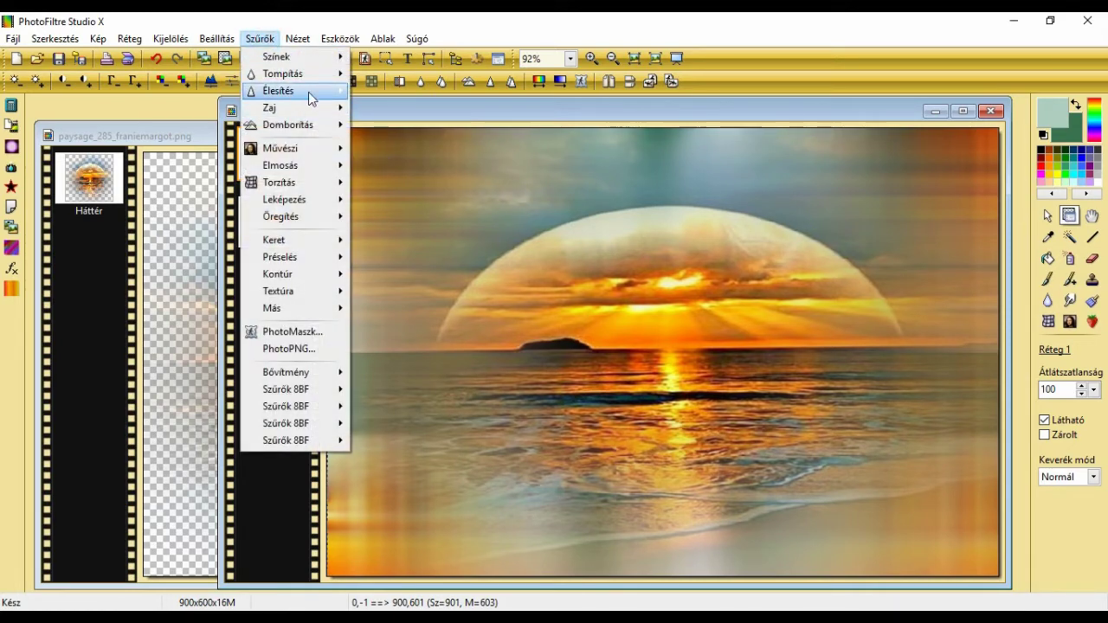
pyautogui.moveTo(286, 90)
pyautogui.click(399, 173)
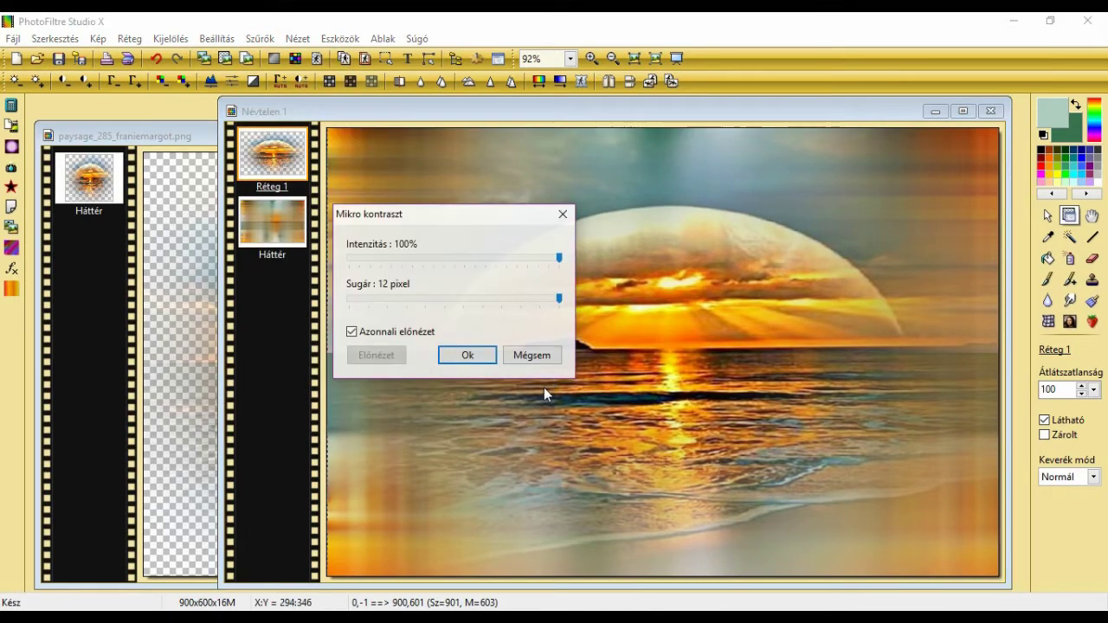
pyautogui.click(452, 355)
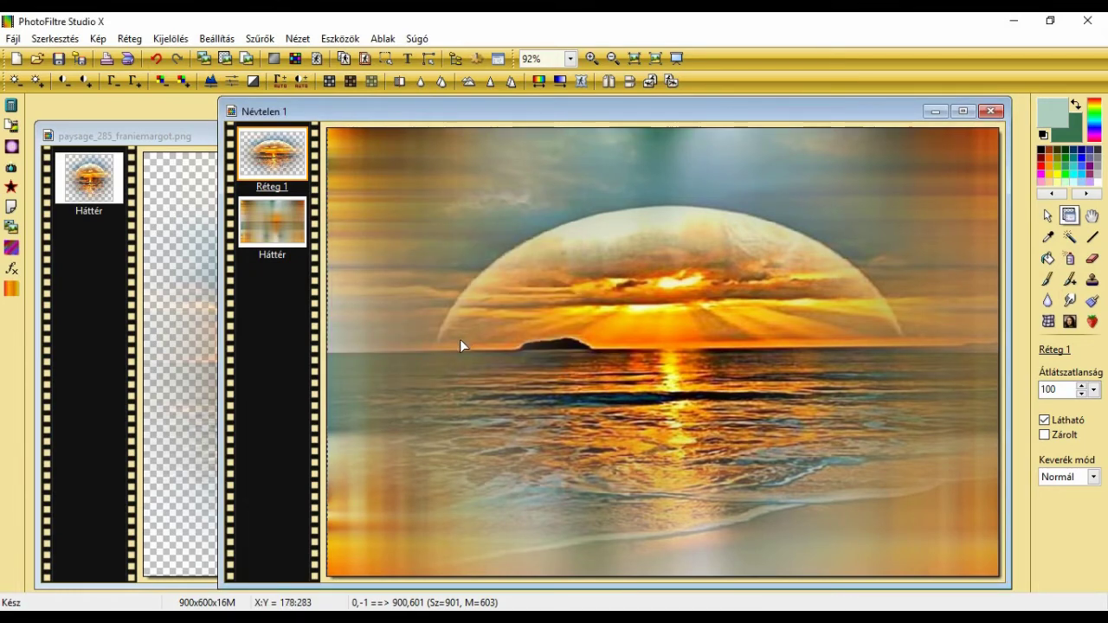
# - Apply the handmade paper (Merített papír) texture to the background layer
pyautogui.click(278, 218)
pyautogui.click(261, 39)
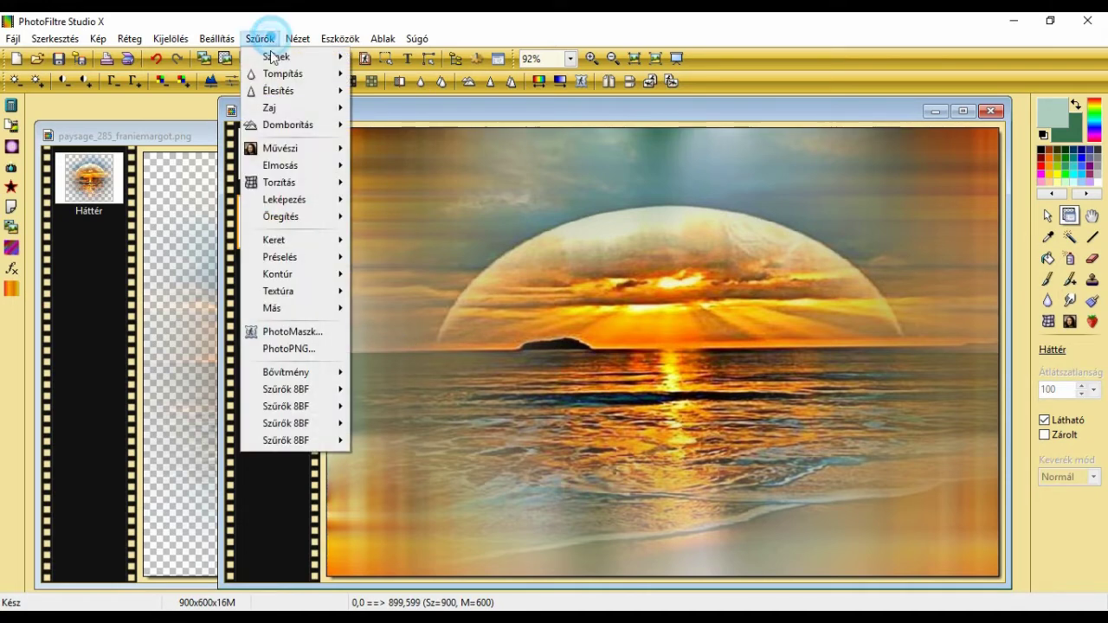
pyautogui.moveTo(318, 297)
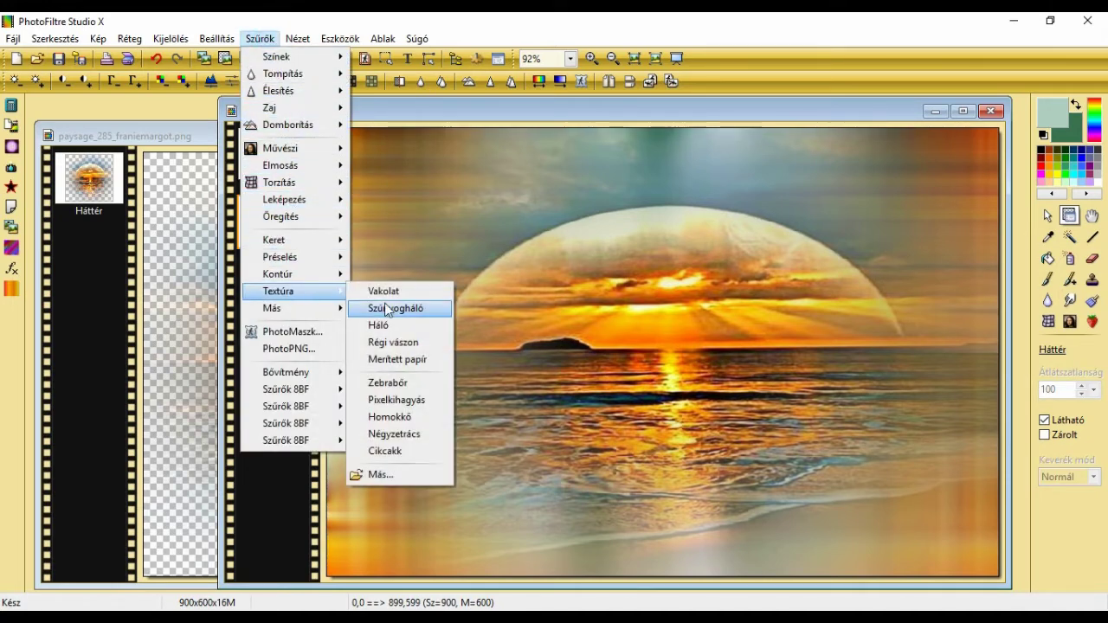
pyautogui.click(408, 358)
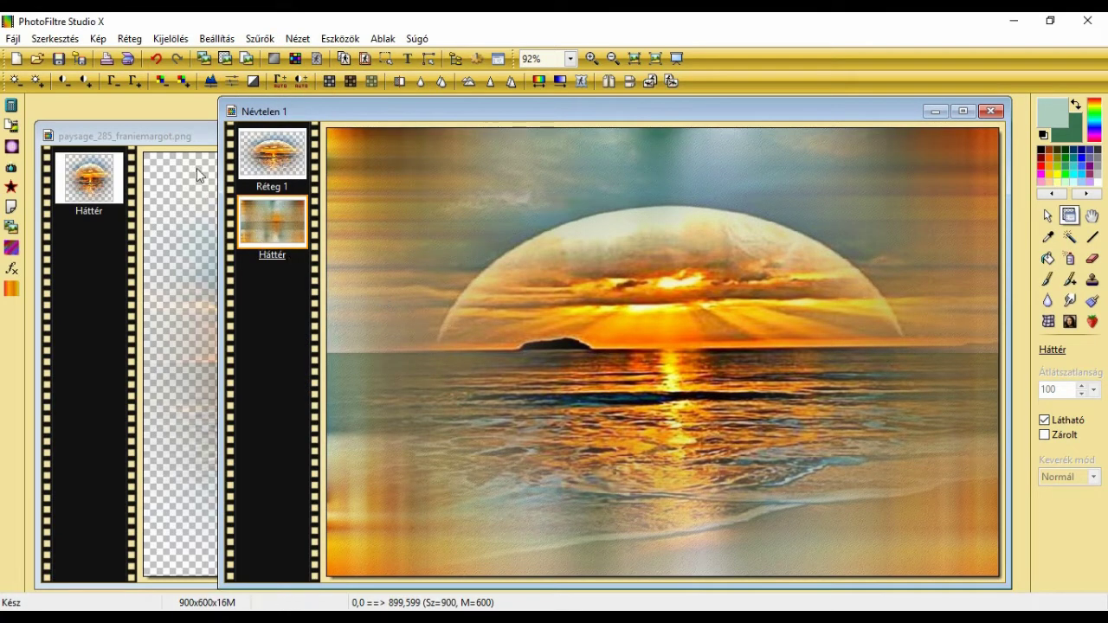
# - Minimize the sunset landscape image and open the portrait AR1140.png
pyautogui.click(194, 143)
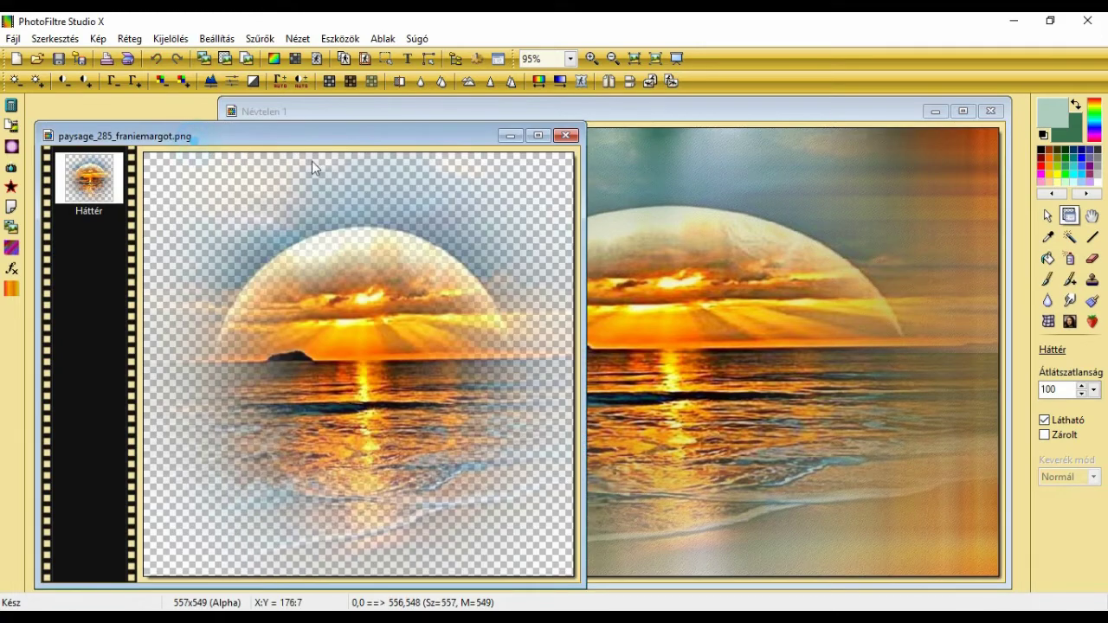
pyautogui.click(507, 136)
pyautogui.click(37, 58)
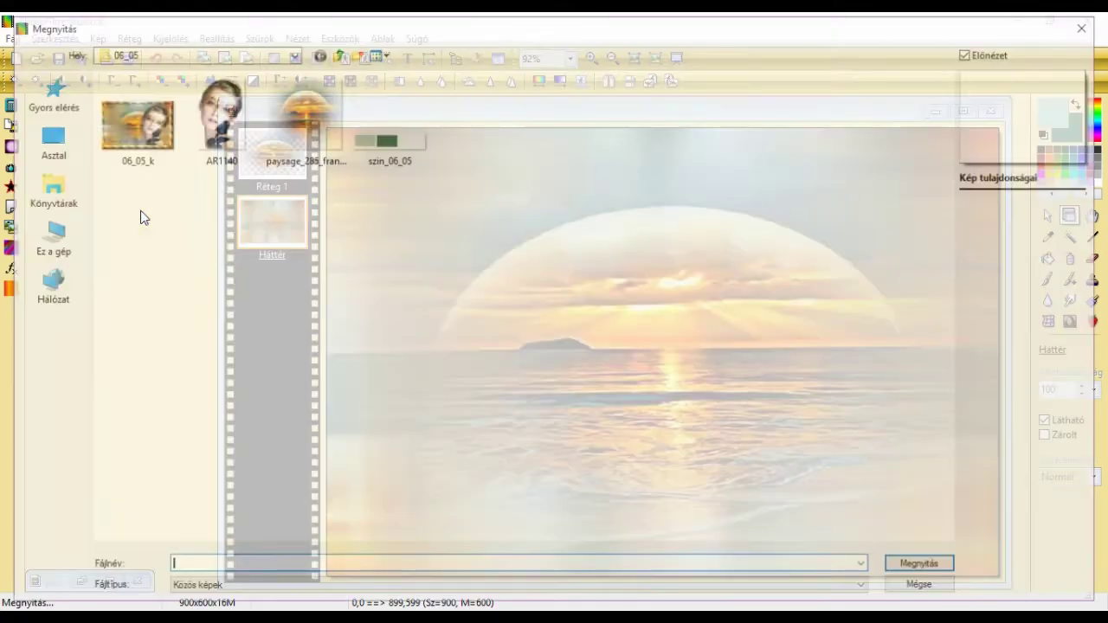
pyautogui.doubleClick(228, 156)
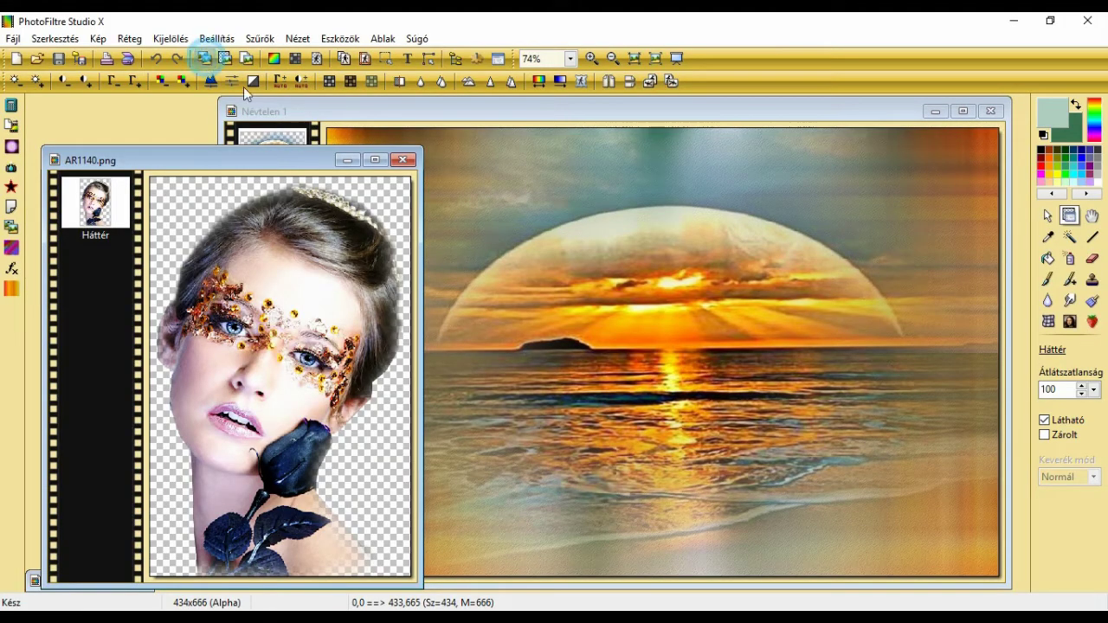
# - Paste the portrait into the sunset picture as a new layer above the sunset layer
pyautogui.click(251, 111)
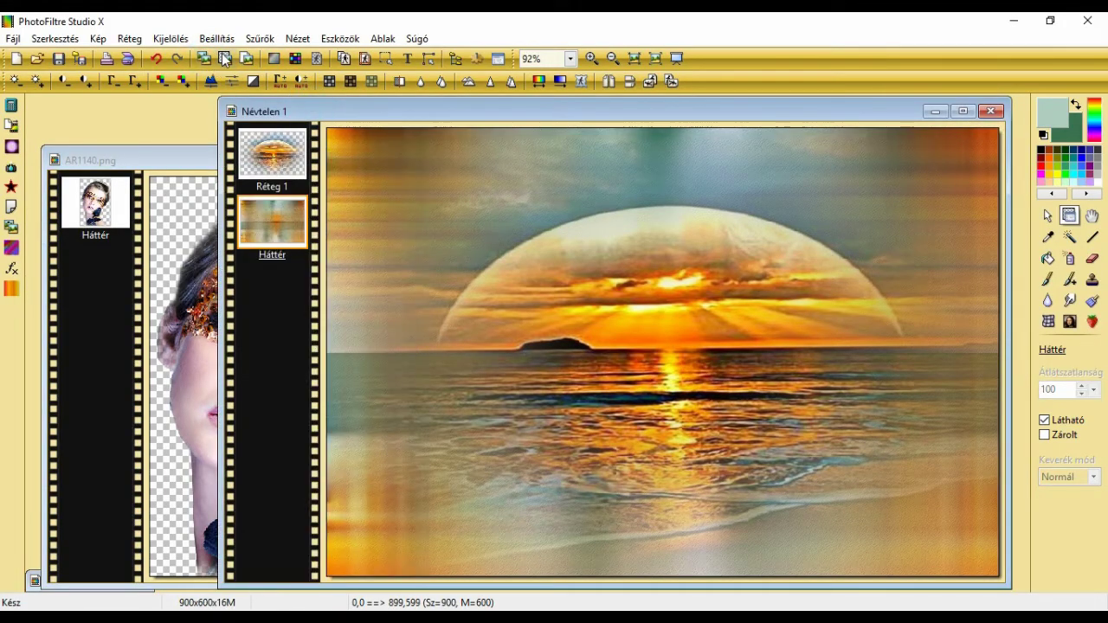
pyautogui.click(271, 149)
pyautogui.click(232, 62)
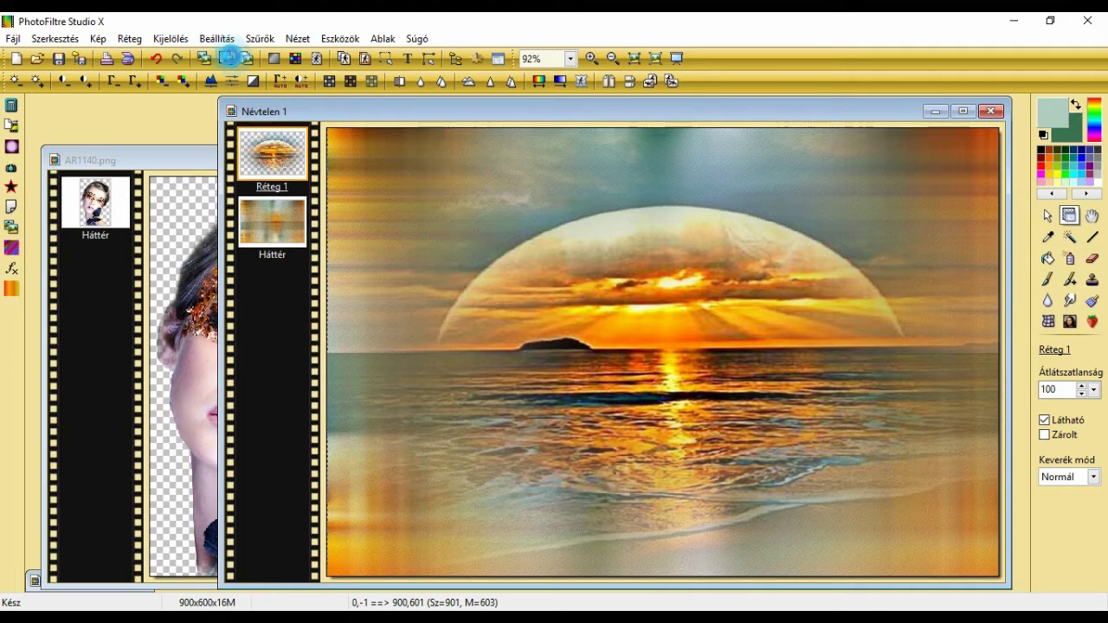
# - Scale the portrait layer down to about 349 x 533 pixels with free transform and move it to the picture's lower-right corner
pyautogui.rightClick(686, 221)
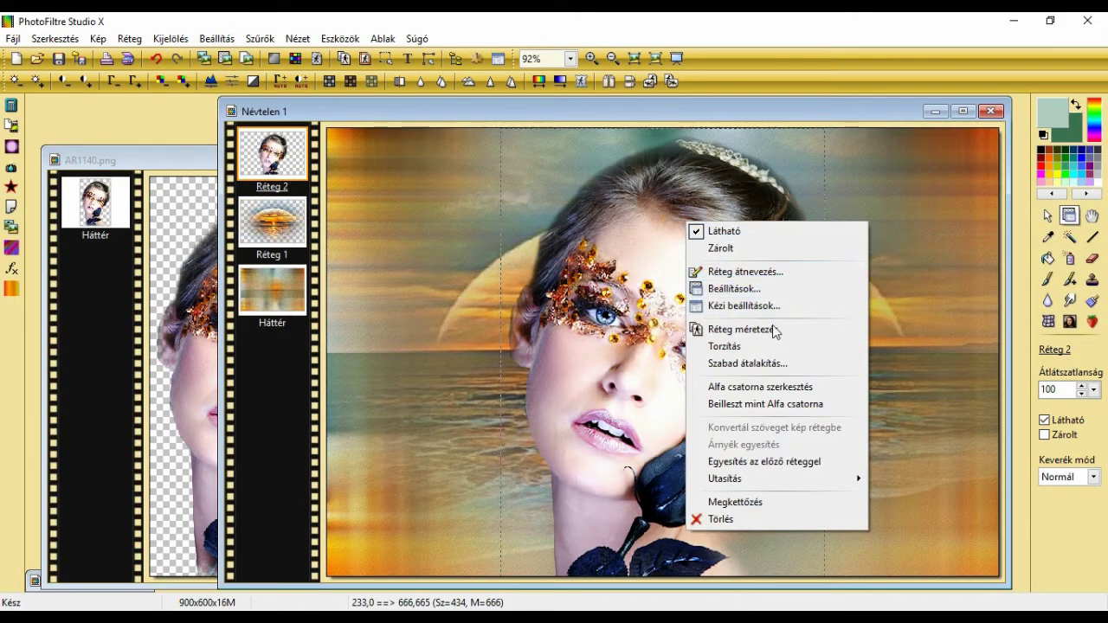
pyautogui.click(777, 369)
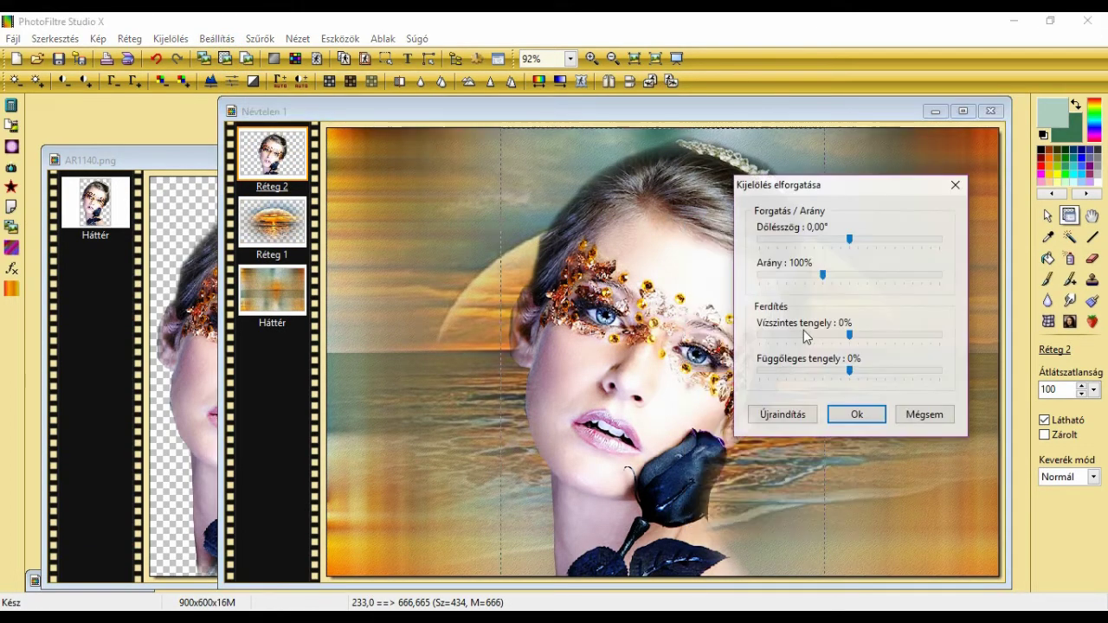
pyautogui.click(816, 277)
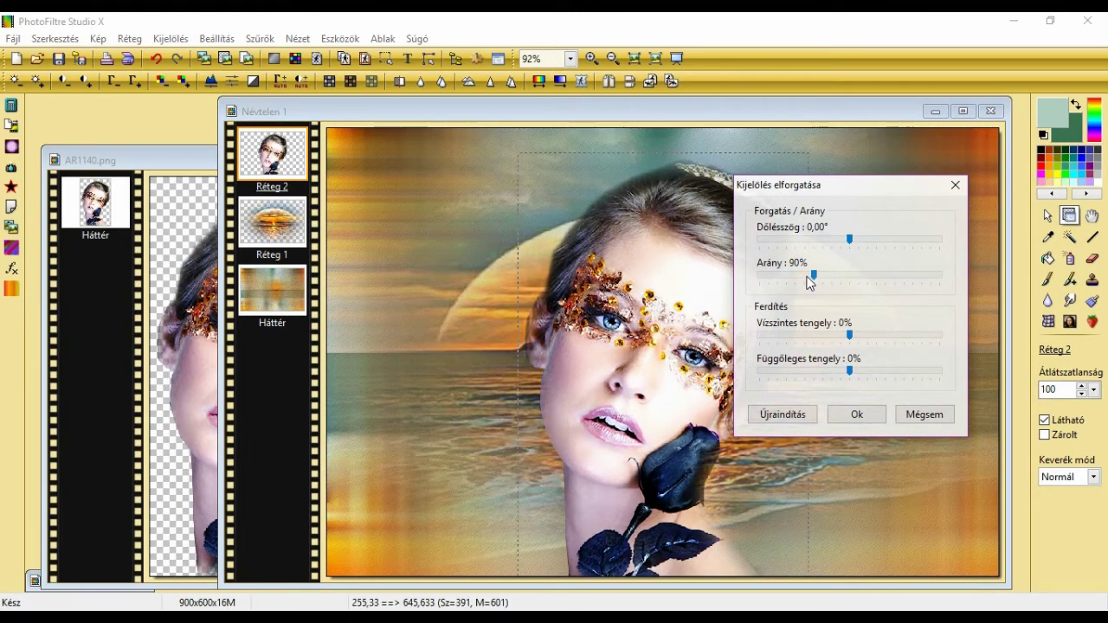
pyautogui.click(804, 276)
pyautogui.click(852, 414)
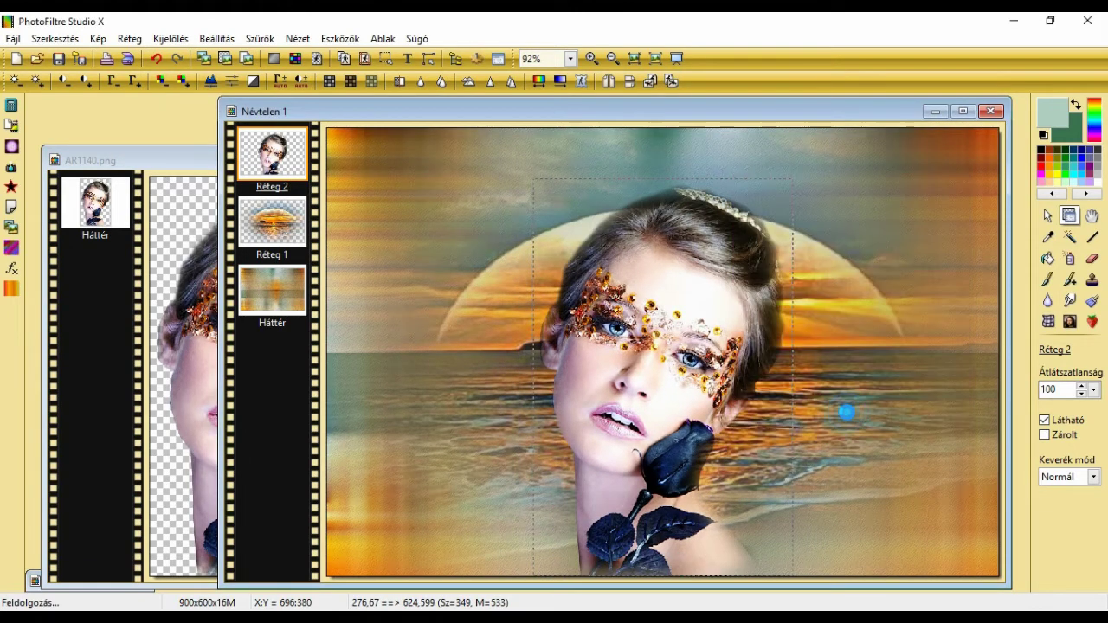
pyautogui.moveTo(699, 409); pyautogui.dragTo(875, 408)
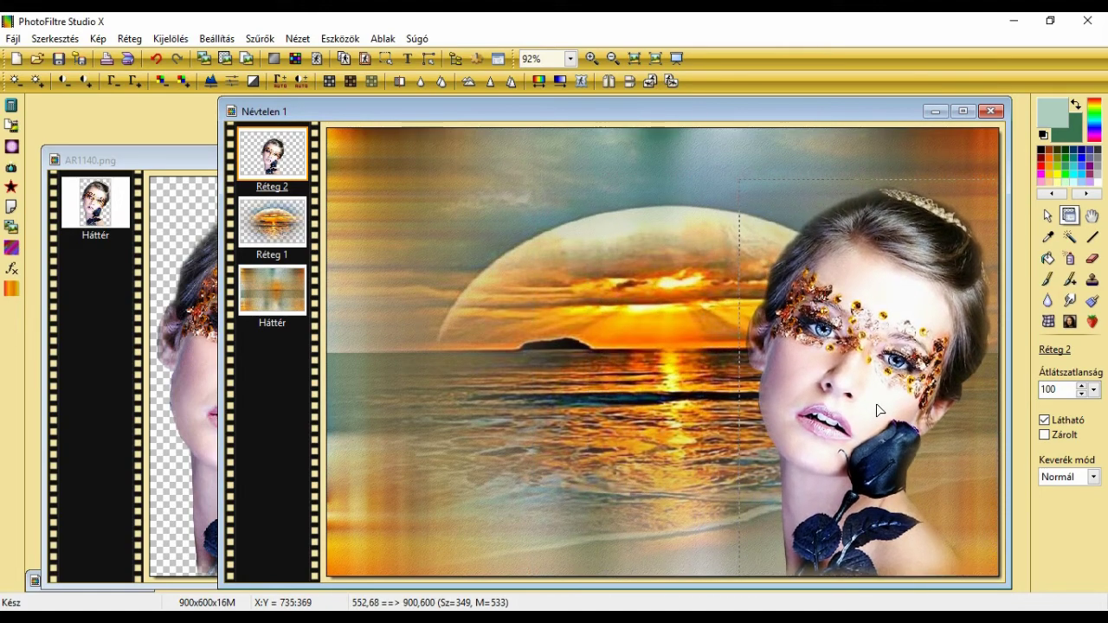
# - Enlarge the portrait layer from its upper-left corner to about 385 x 601 pixels, filling the picture height, and fix the resize
pyautogui.rightClick(846, 325)
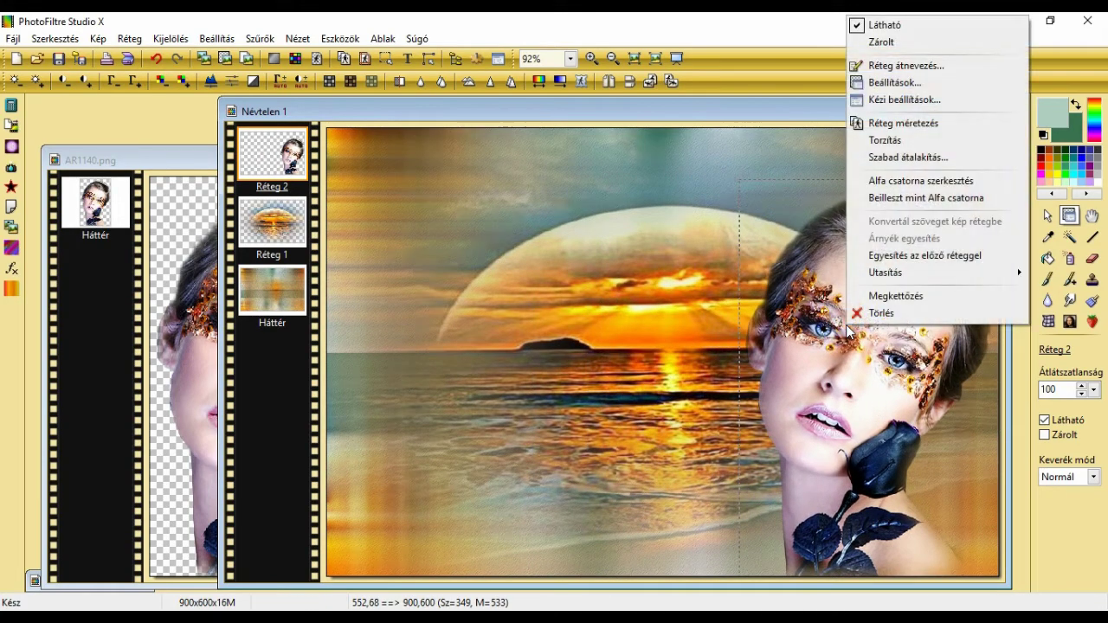
pyautogui.click(933, 123)
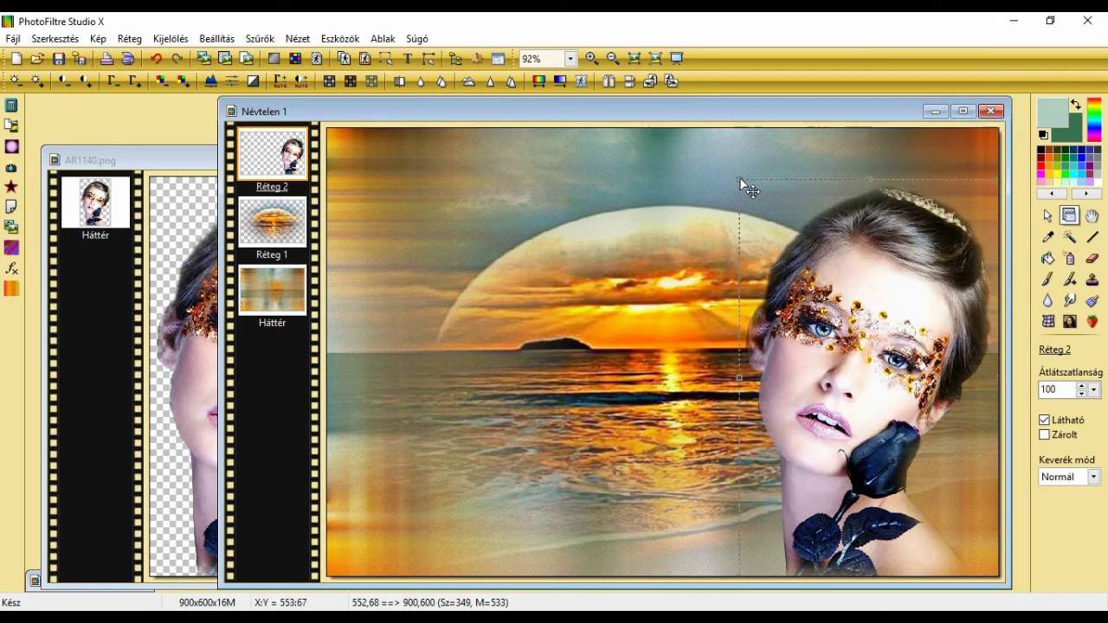
pyautogui.moveTo(740, 181); pyautogui.dragTo(713, 128)
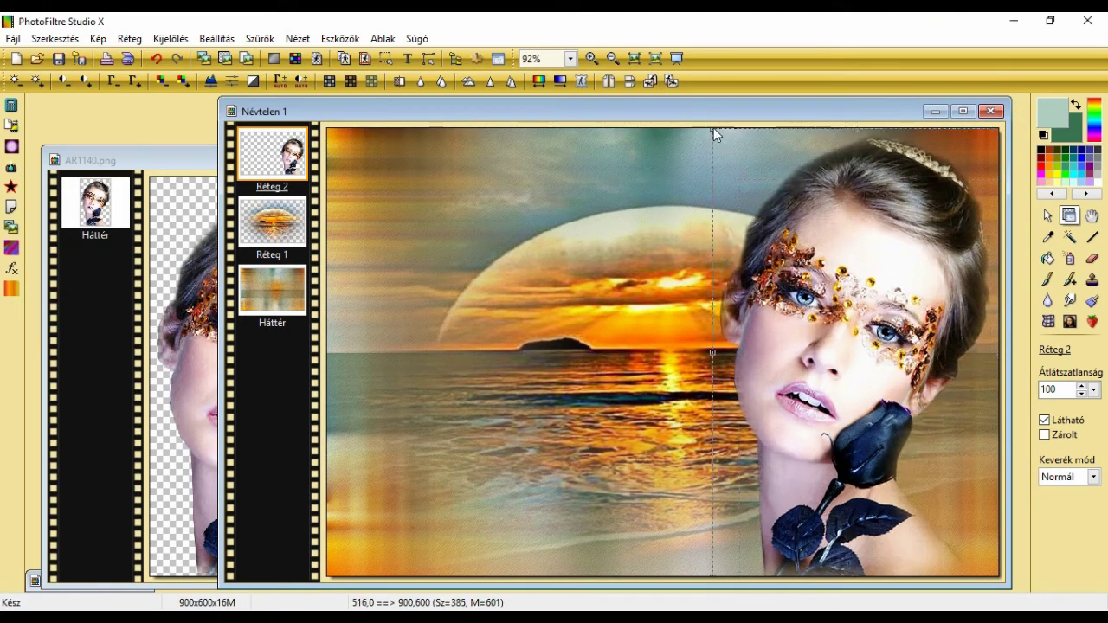
pyautogui.rightClick(819, 209)
pyautogui.click(823, 216)
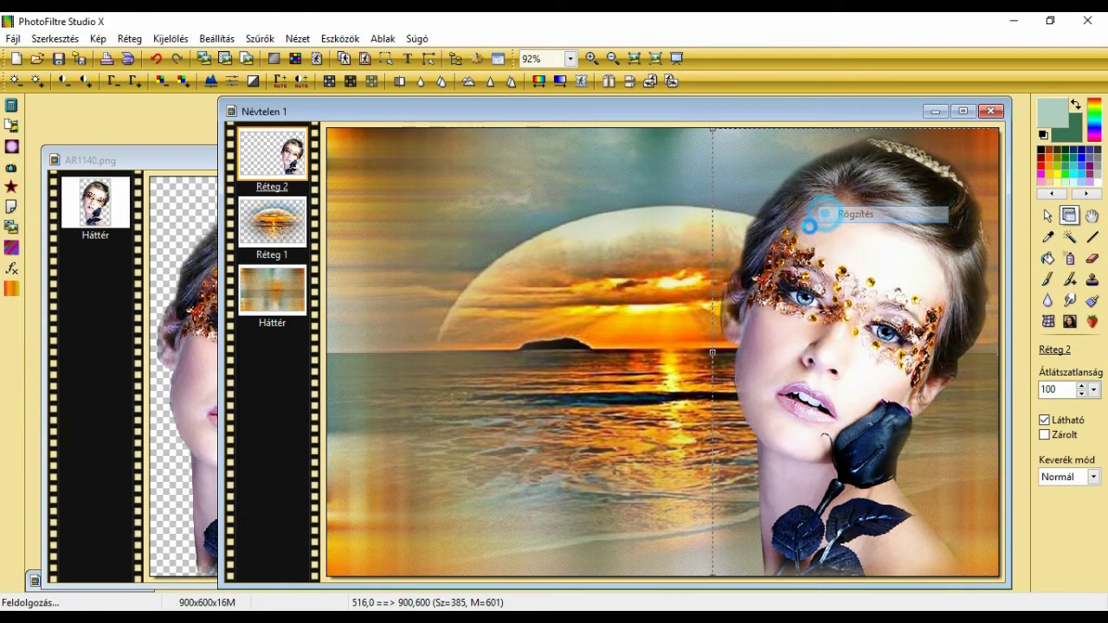
# - Sharpen the portrait layer with the micro contrast filter at 100% intensity and a reduced radius
pyautogui.click(261, 39)
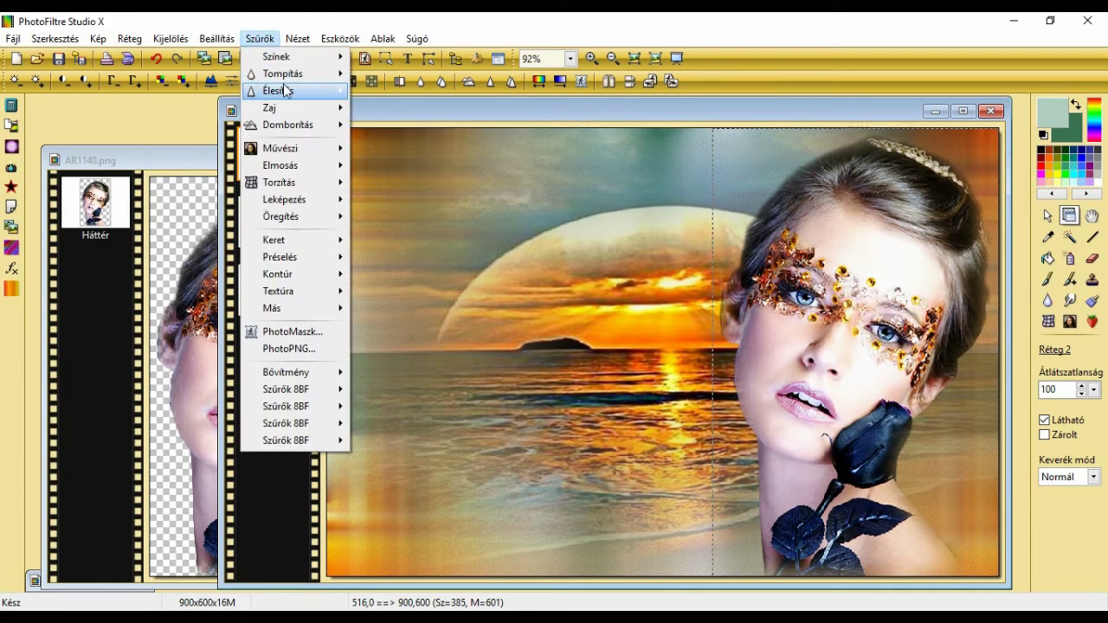
pyautogui.moveTo(285, 90)
pyautogui.click(389, 172)
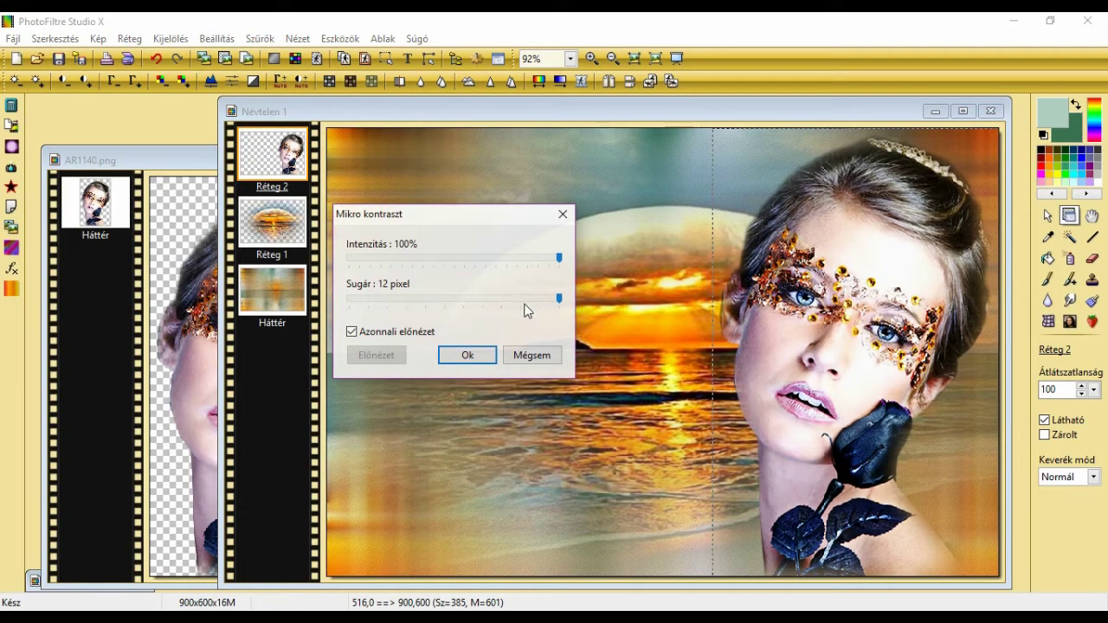
pyautogui.moveTo(557, 299); pyautogui.dragTo(468, 289)
pyautogui.click(465, 356)
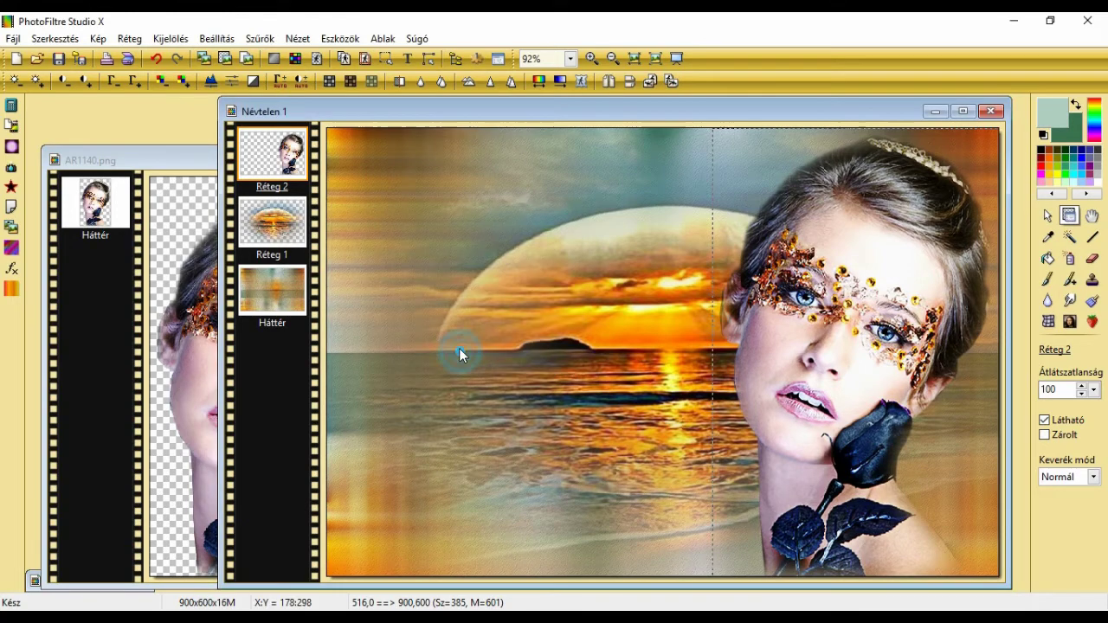
# - Add a black shadow to the portrait layer with X and Y offsets 5, opacity 50% and radius 15, and merge it into the layer
pyautogui.rightClick(295, 167)
pyautogui.click(342, 232)
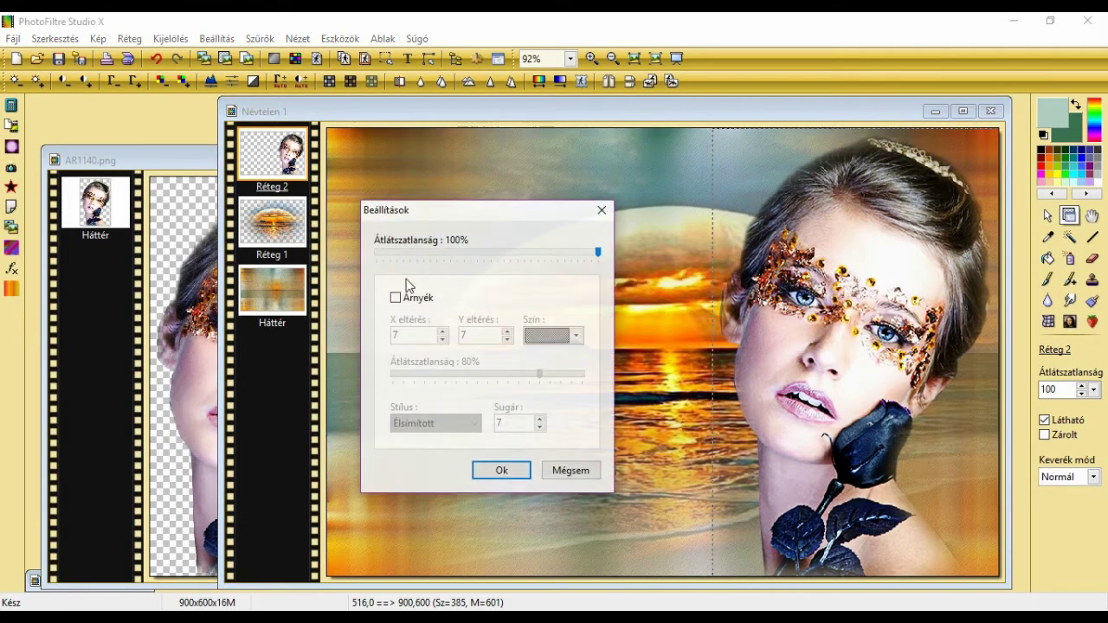
pyautogui.click(396, 298)
pyautogui.moveTo(400, 336); pyautogui.dragTo(360, 348)
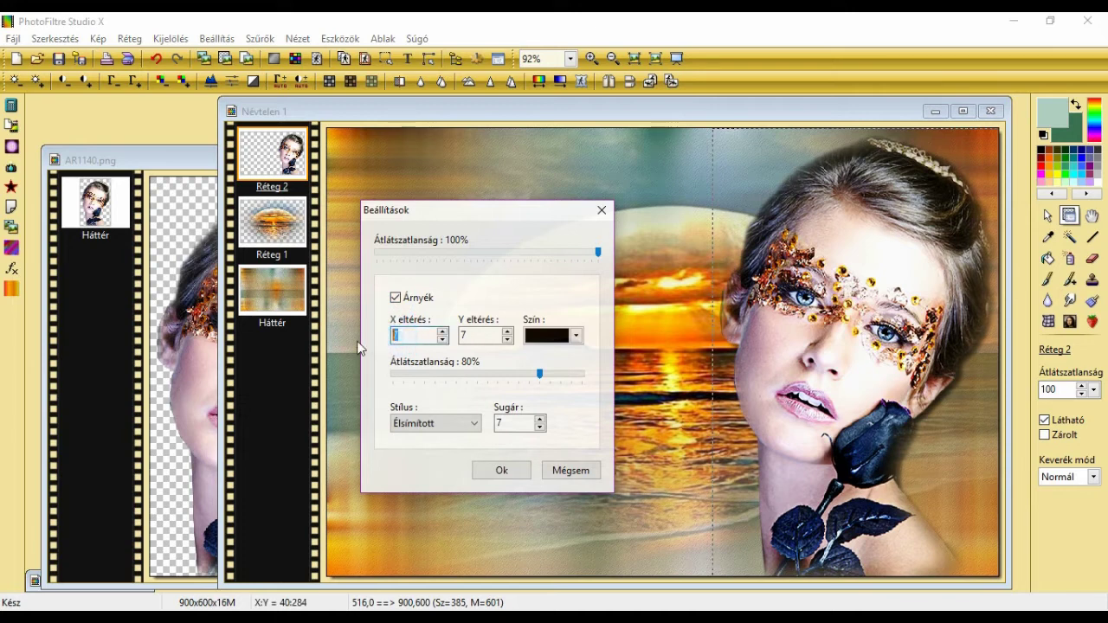
pyautogui.doubleClick(470, 335)
pyautogui.write('5')
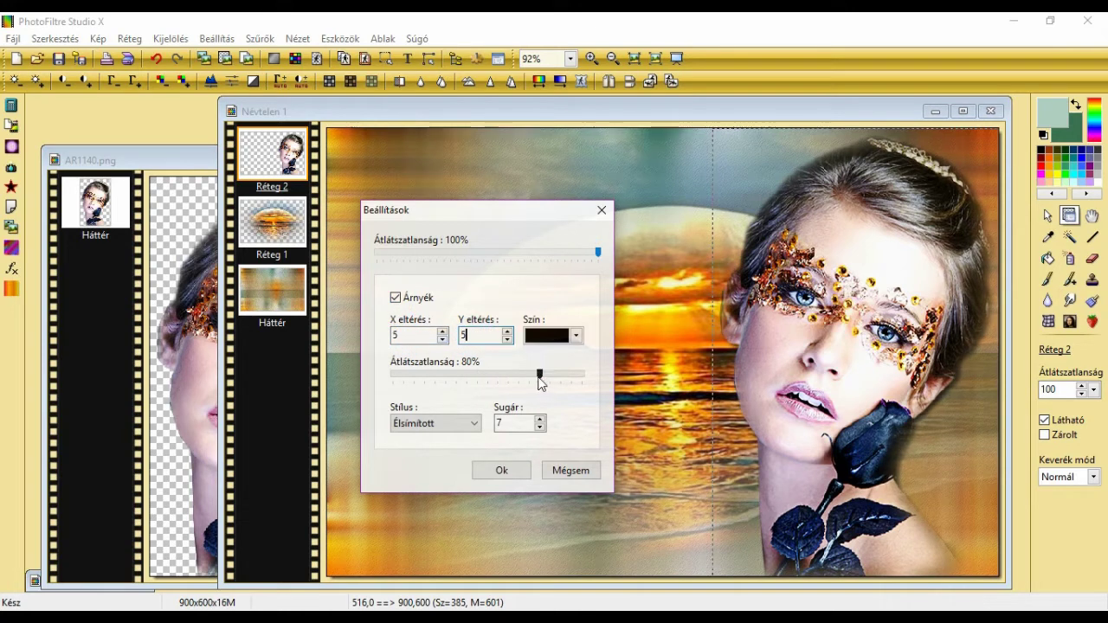
pyautogui.moveTo(539, 378); pyautogui.dragTo(474, 377)
pyautogui.press('Tab')
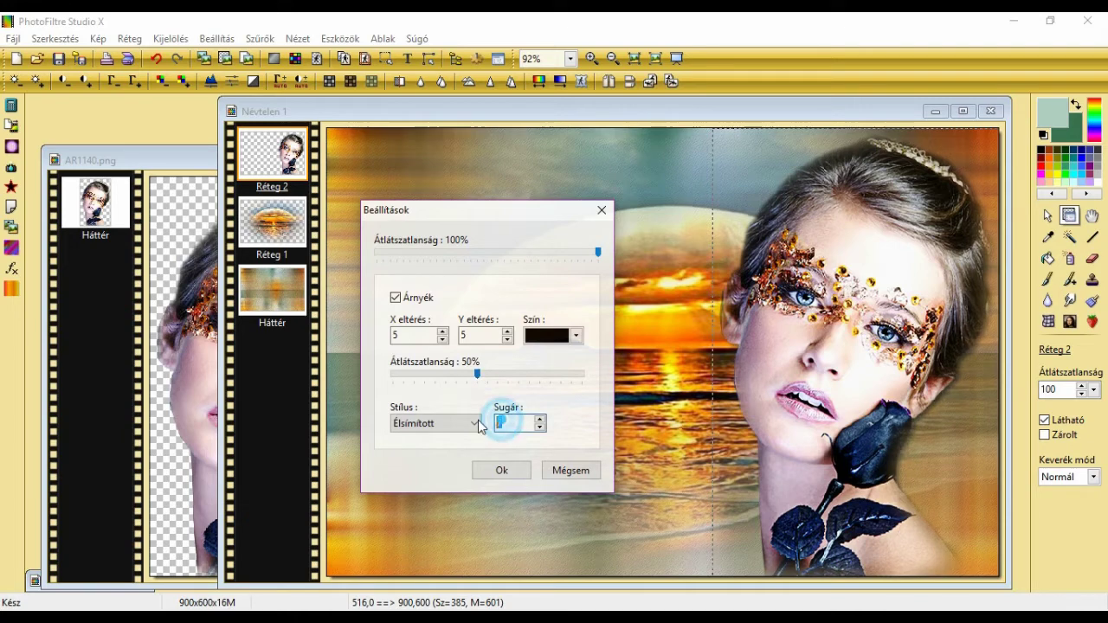
pyautogui.write('15')
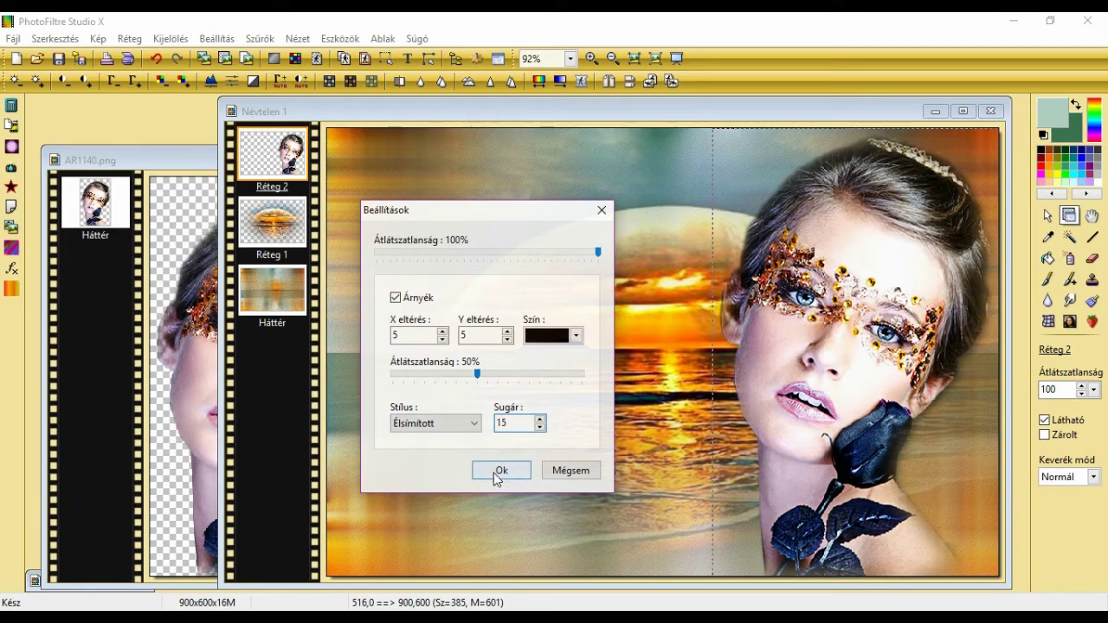
pyautogui.click(502, 470)
pyautogui.rightClick(845, 341)
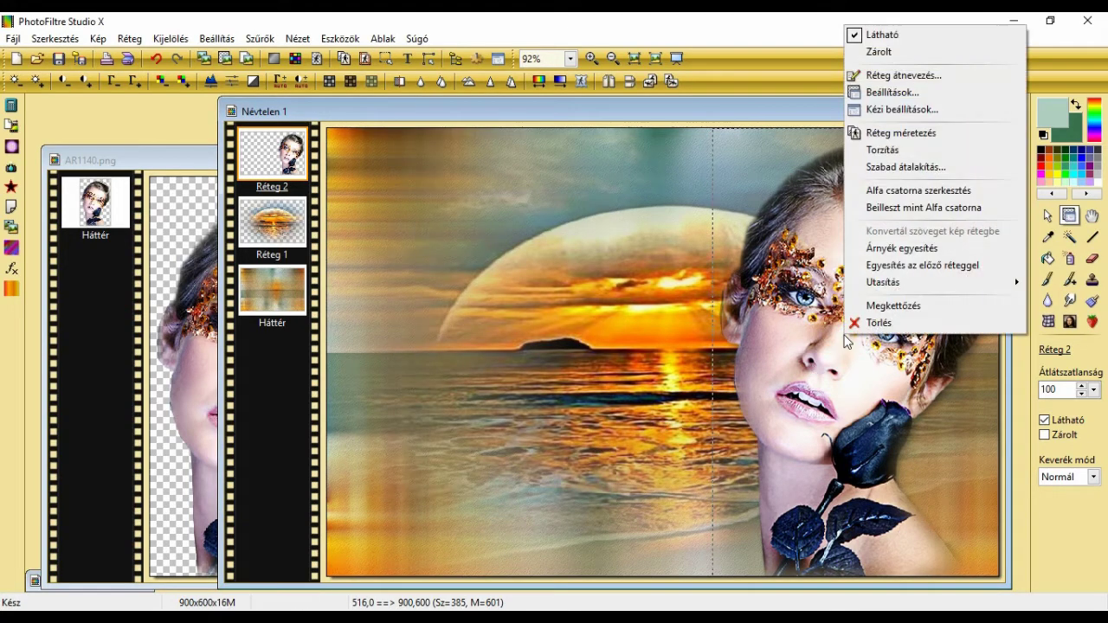
pyautogui.click(897, 248)
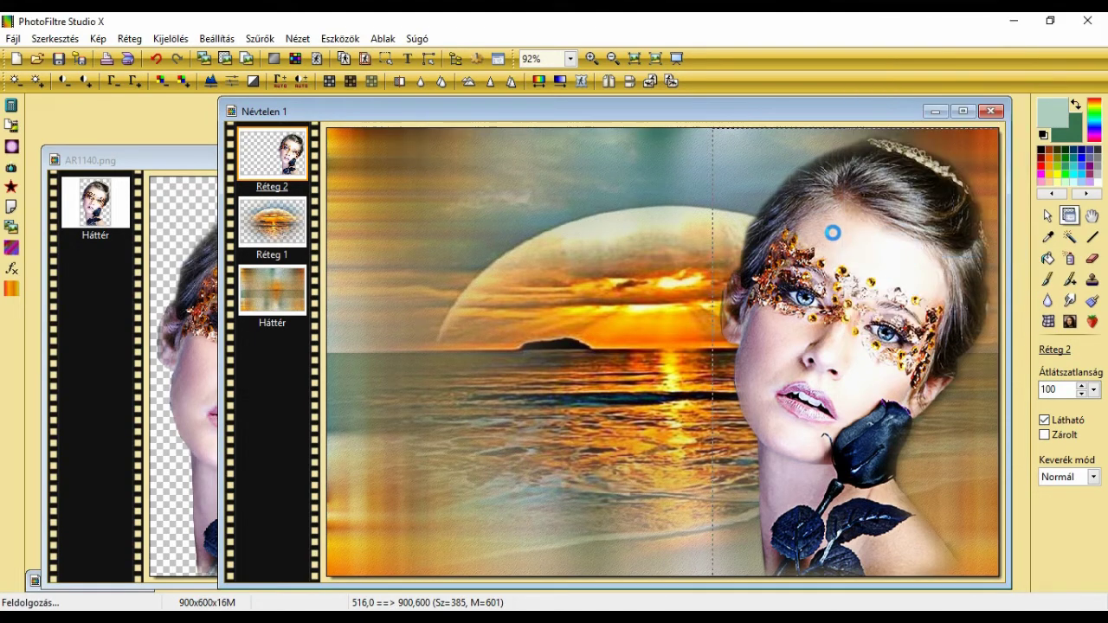
# - Add a second black shadow to the portrait layer with X and Y offsets -5, opacity 50% and radius 15, and merge it into the layer
pyautogui.rightClick(834, 236)
pyautogui.click(854, 302)
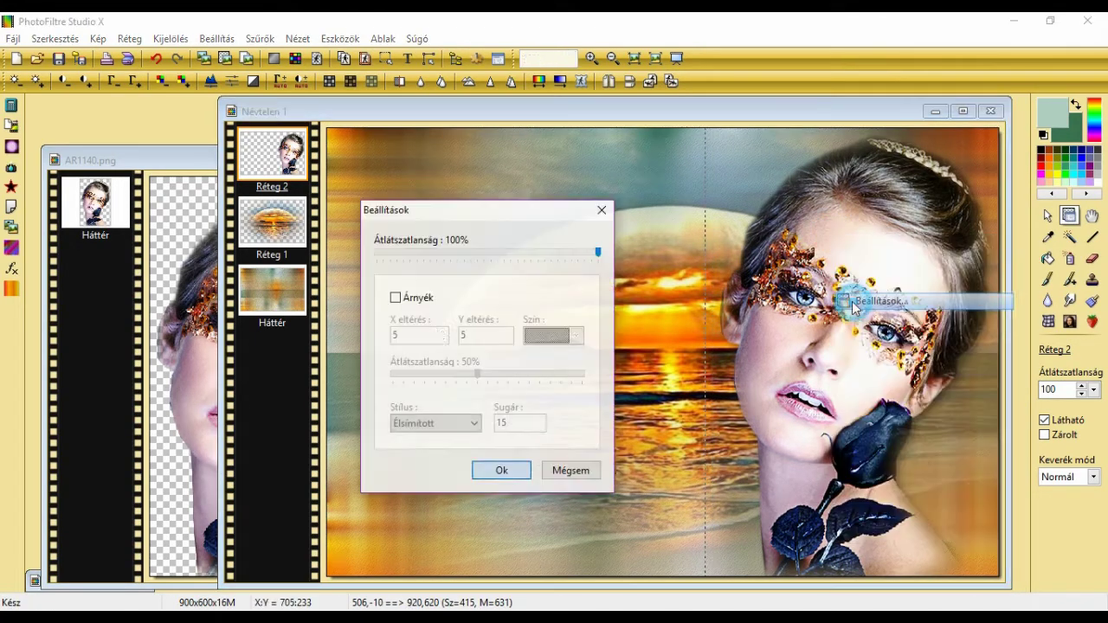
pyautogui.click(396, 299)
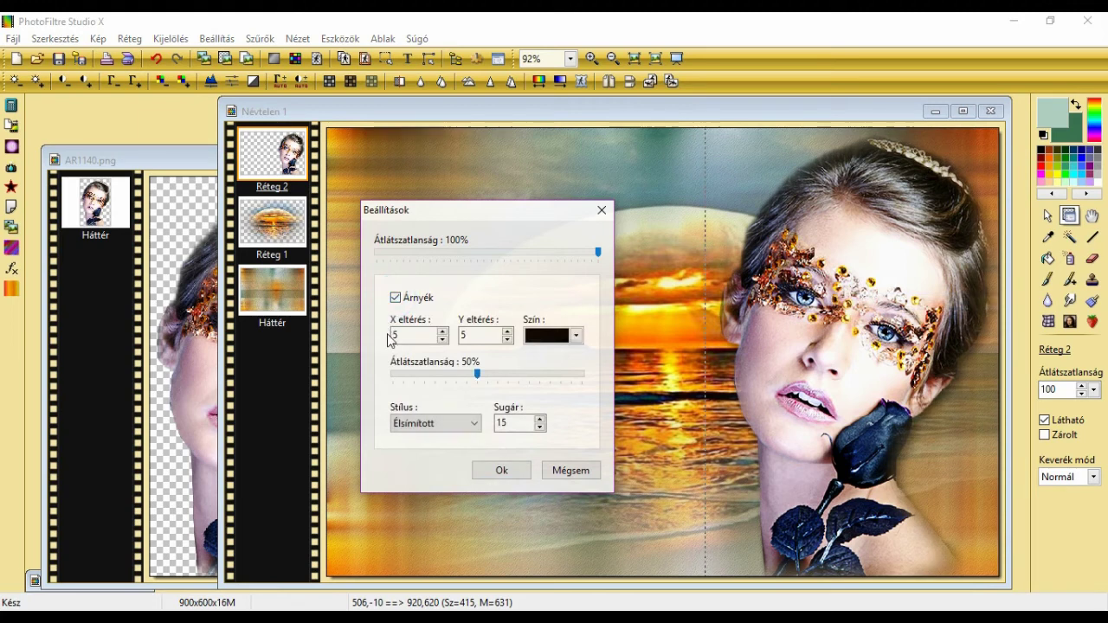
pyautogui.doubleClick(395, 336)
pyautogui.write('5')
pyautogui.write('-')
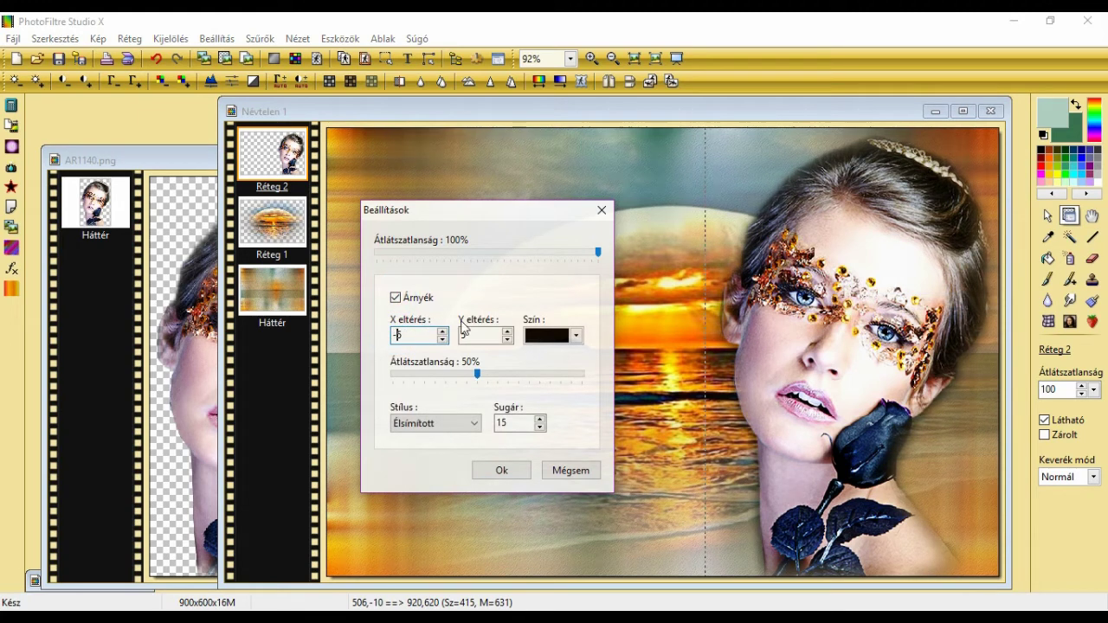
pyautogui.click(463, 335)
pyautogui.write('-')
pyautogui.click(501, 470)
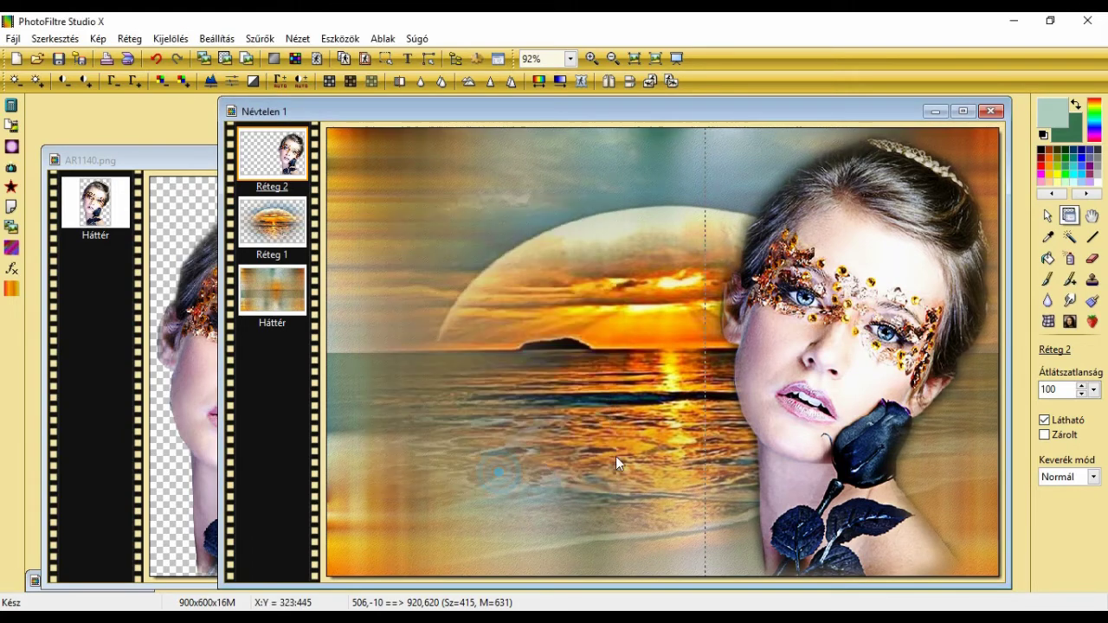
pyautogui.rightClick(800, 334)
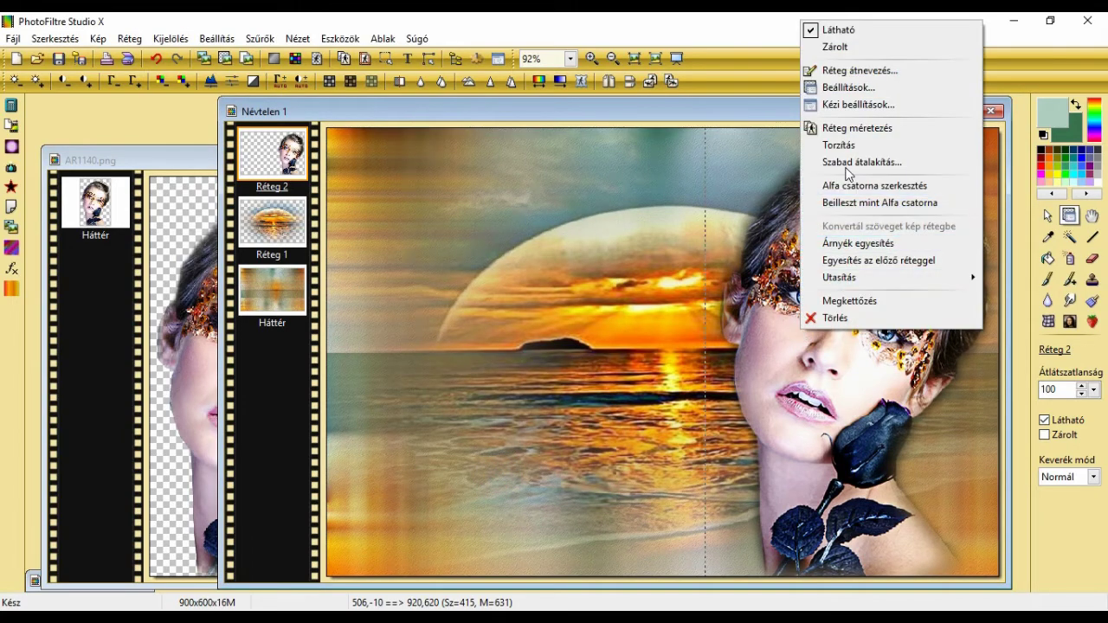
pyautogui.click(862, 245)
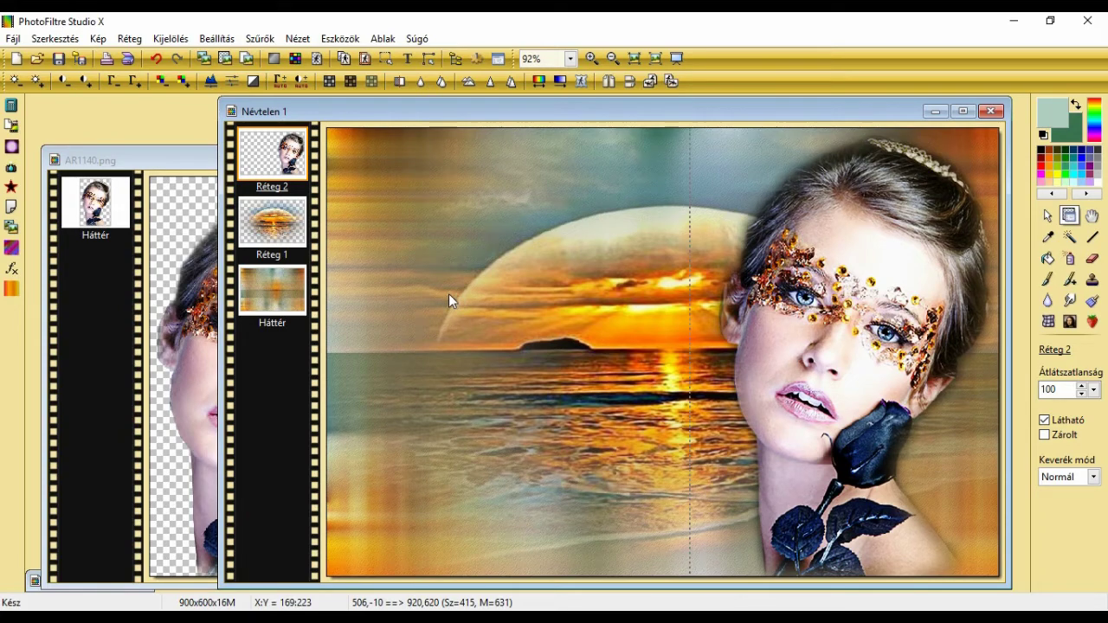
# - Duplicate the background layer and hide the original background
pyautogui.rightClick(277, 305)
pyautogui.click(340, 578)
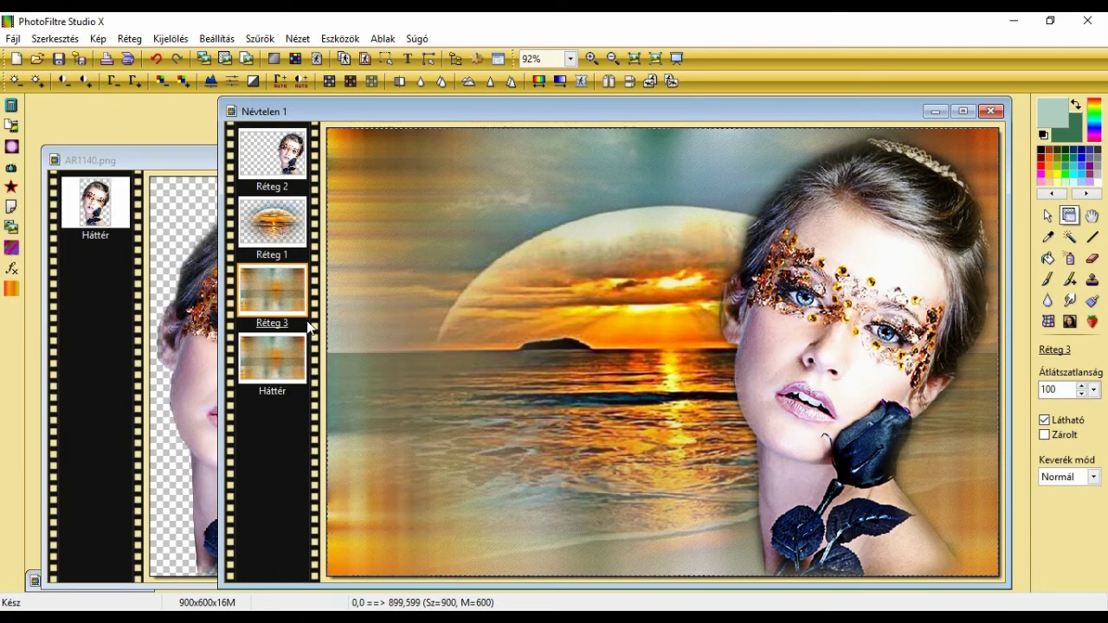
pyautogui.rightClick(277, 370)
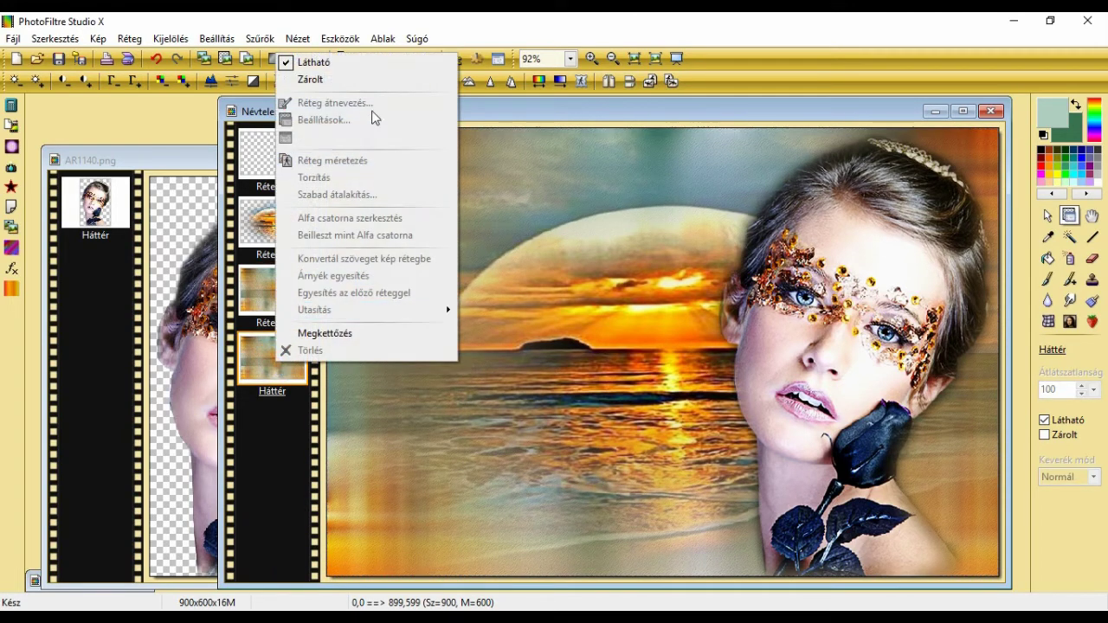
pyautogui.click(355, 61)
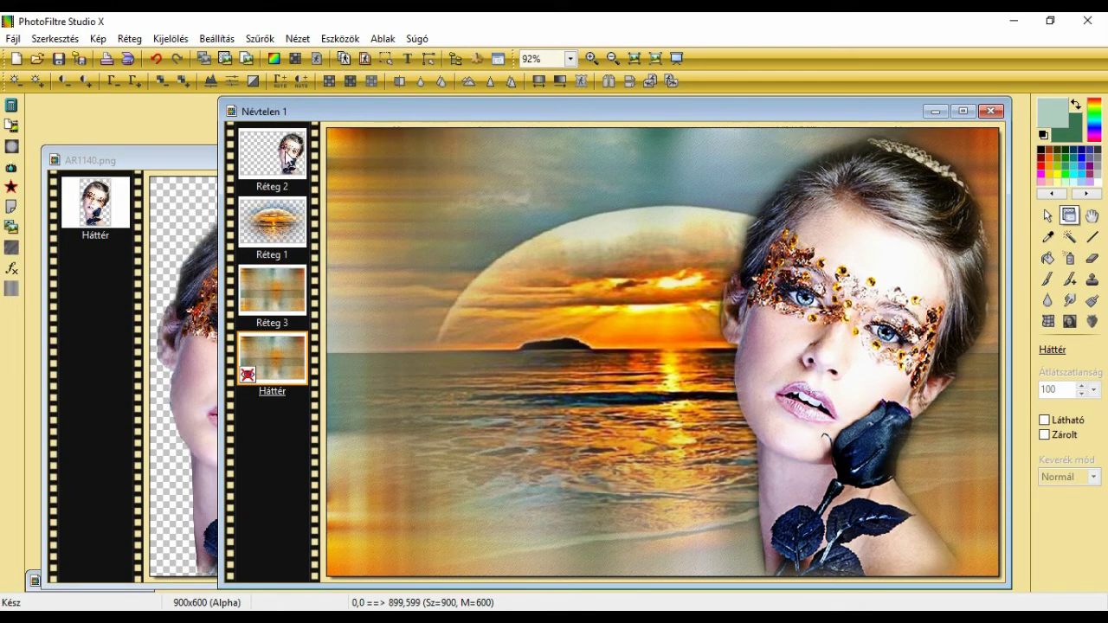
# - Merge the portrait layer down into the sunset layer and the result into the duplicated background layer
pyautogui.rightClick(287, 153)
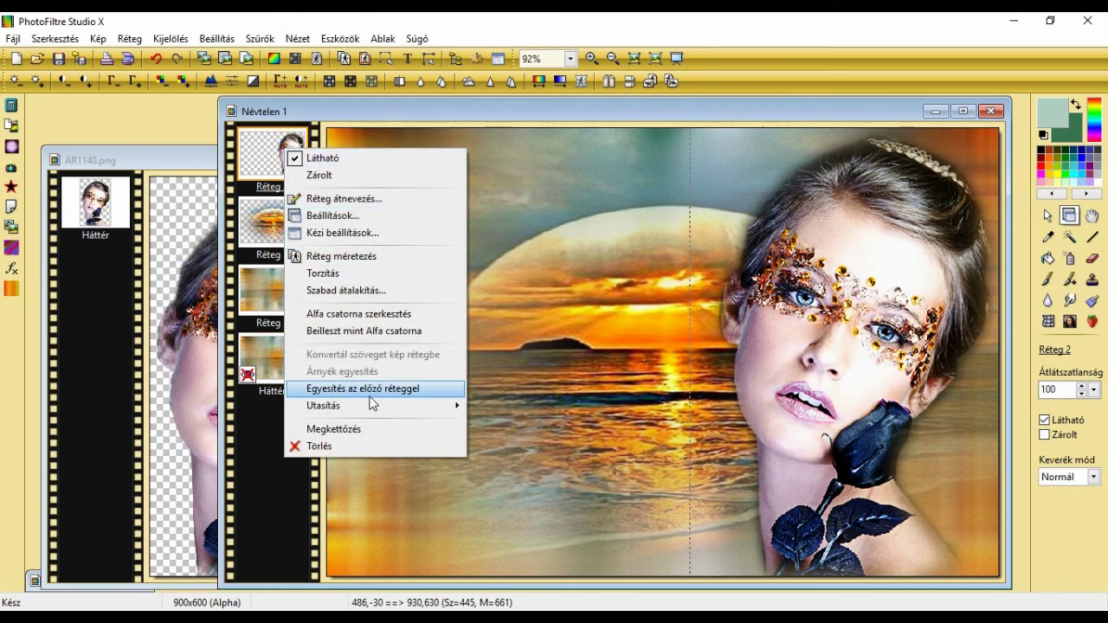
pyautogui.click(373, 389)
pyautogui.rightClick(293, 162)
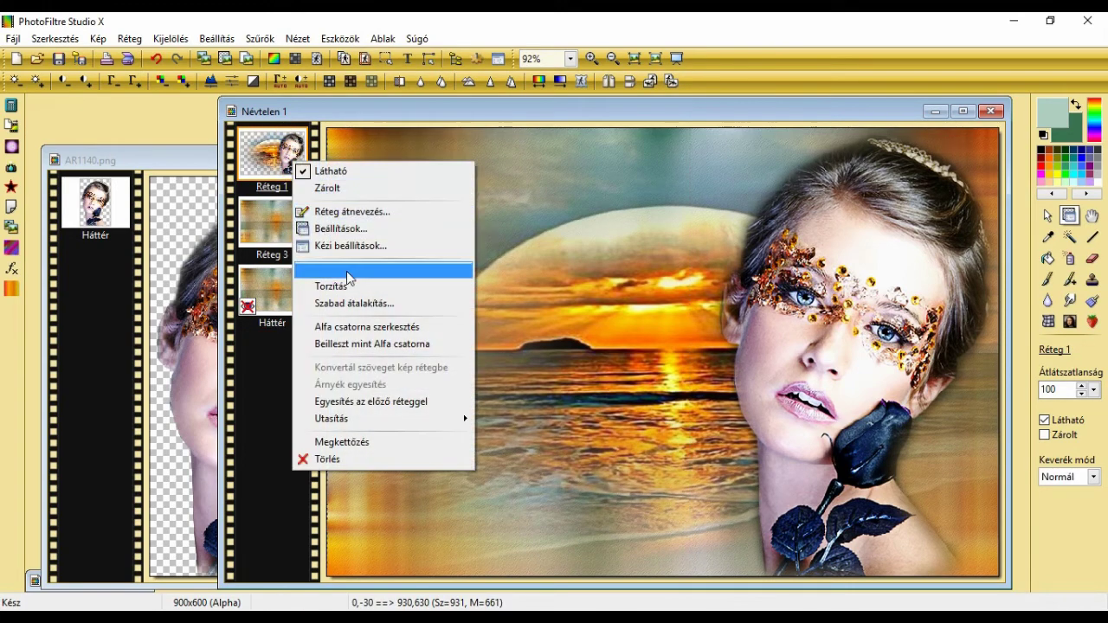
pyautogui.click(361, 401)
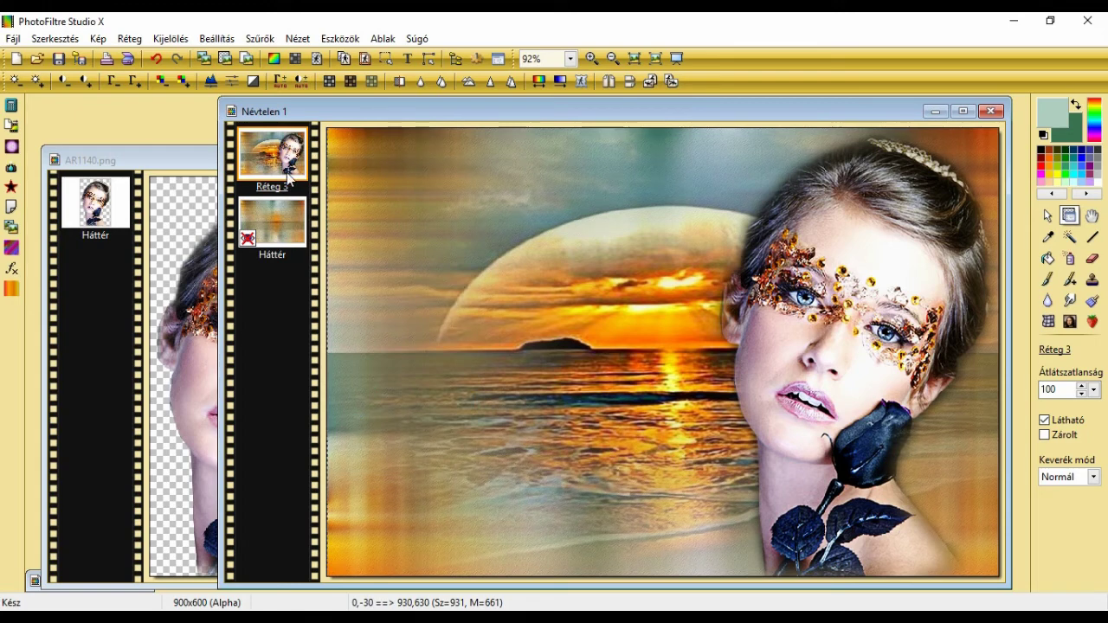
# - Show the background layer again and apply Filters Unlimited 2.0, Buttons & Frames, 3D Glass Frame 2 to it with frame size 40 and contrast 128
pyautogui.rightClick(279, 220)
pyautogui.click(274, 230)
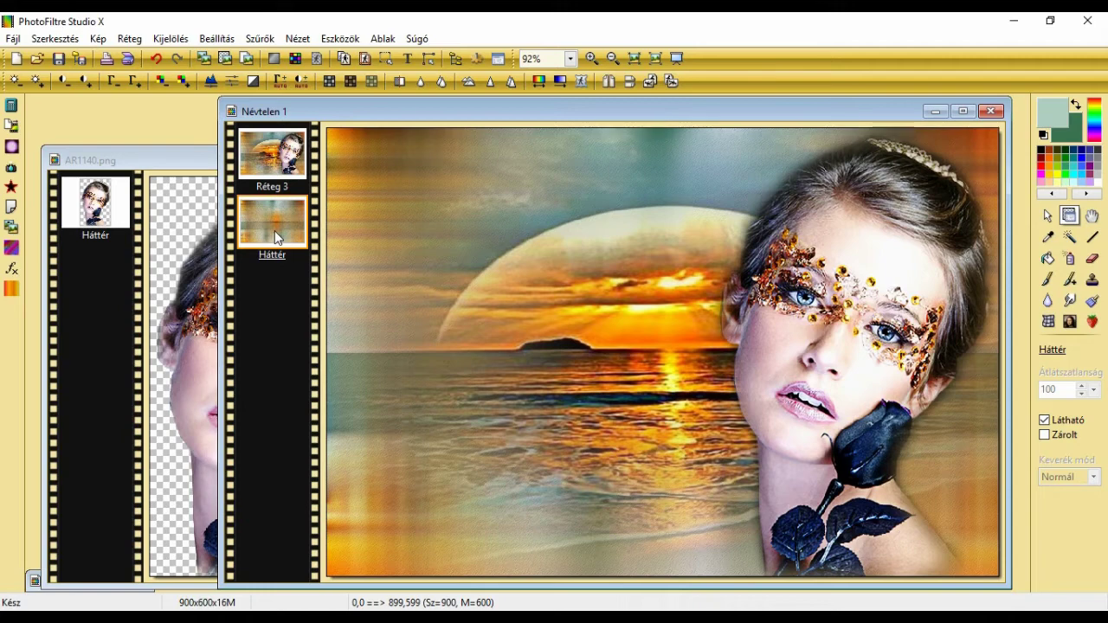
pyautogui.click(260, 39)
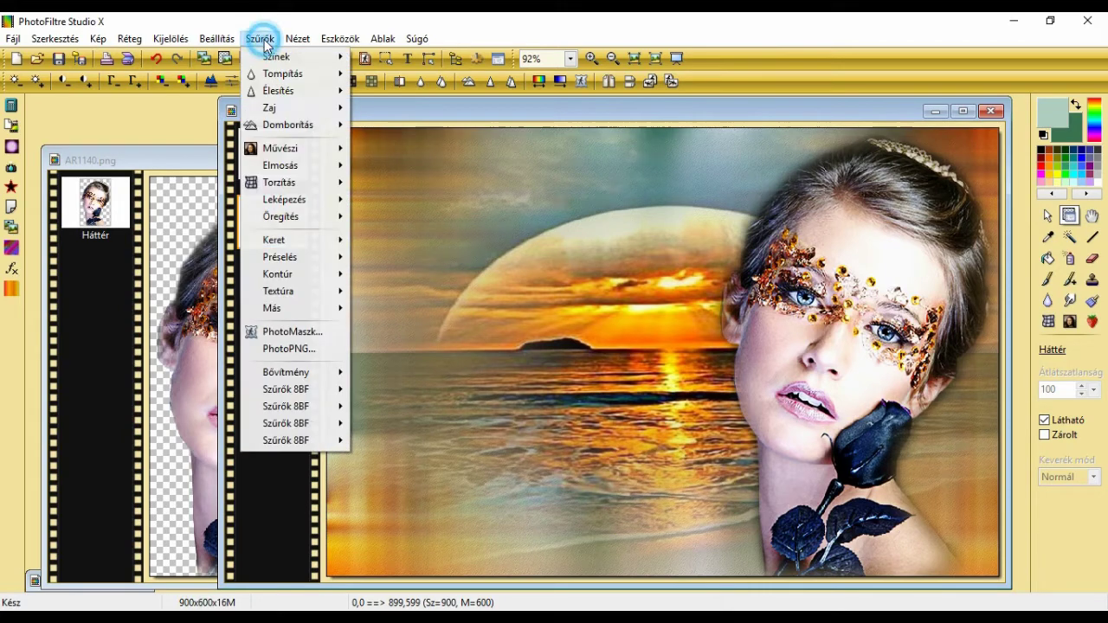
pyautogui.moveTo(333, 388)
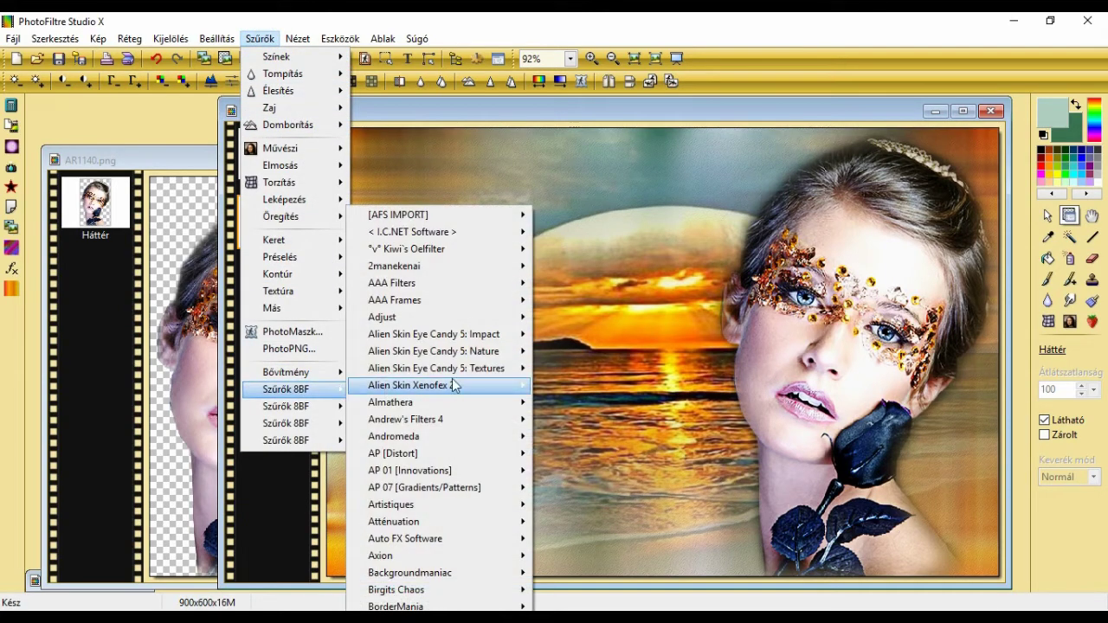
pyautogui.moveTo(485, 232)
pyautogui.click(561, 233)
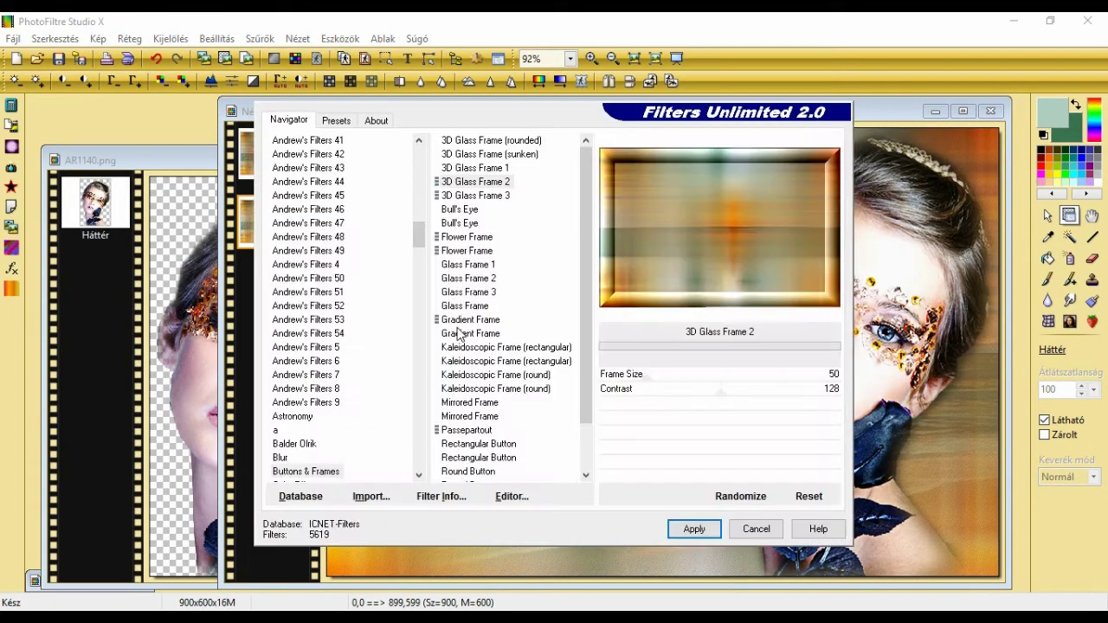
pyautogui.click(320, 475)
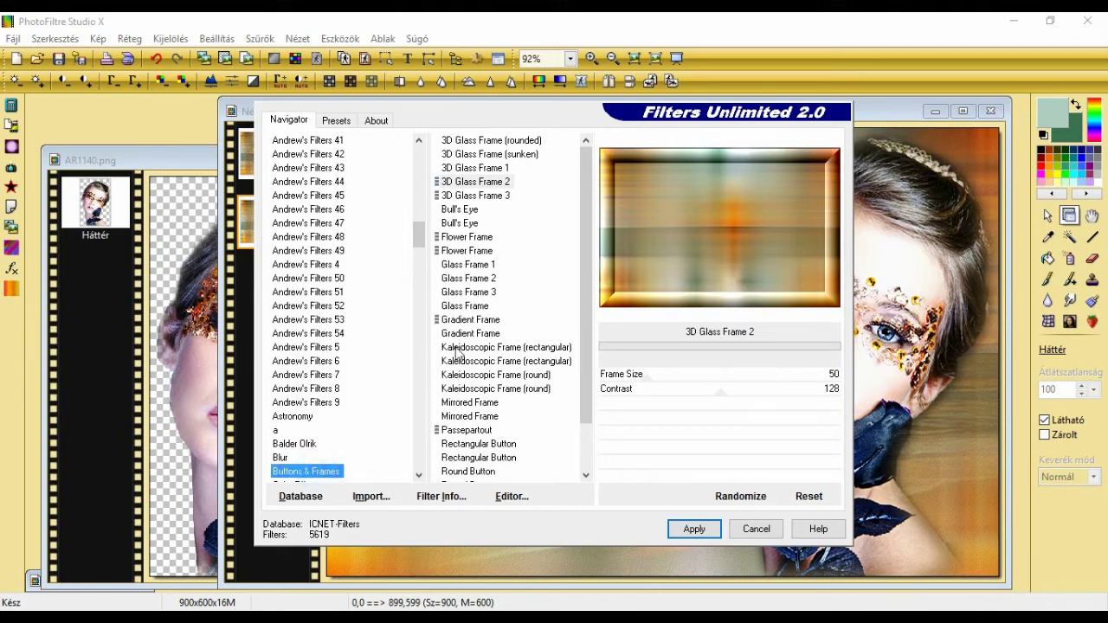
pyautogui.click(507, 188)
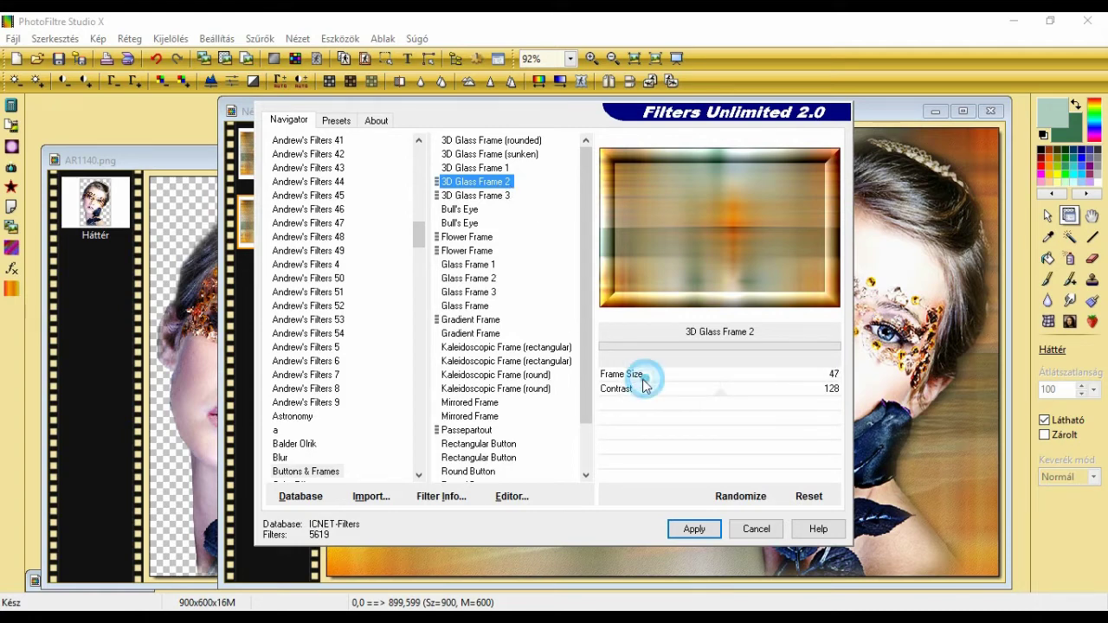
pyautogui.moveTo(642, 379); pyautogui.dragTo(637, 380)
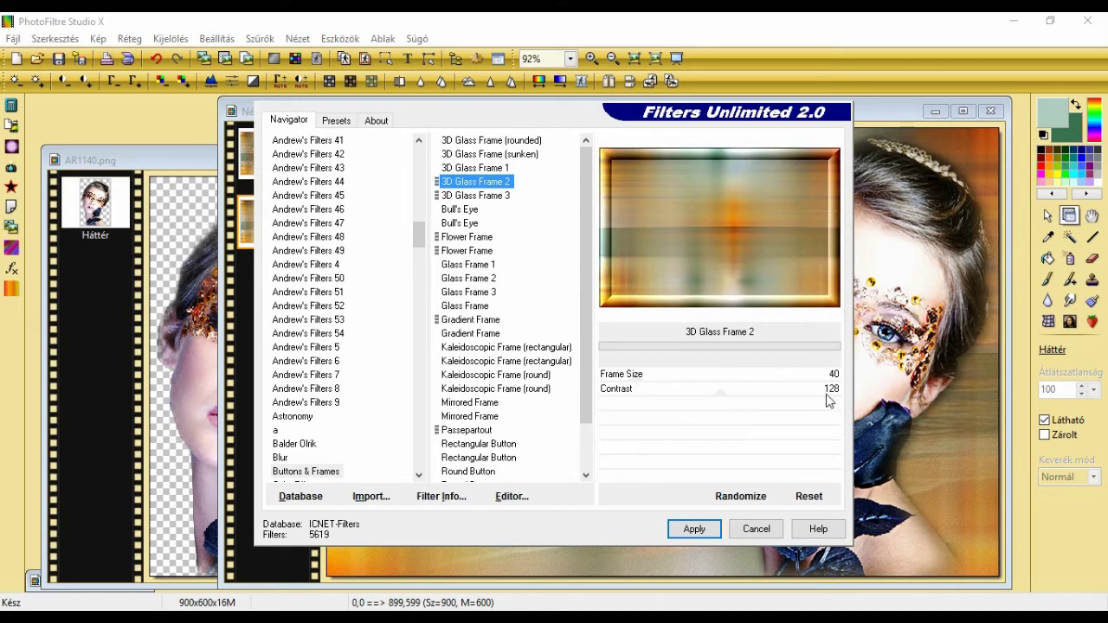
pyautogui.click(698, 530)
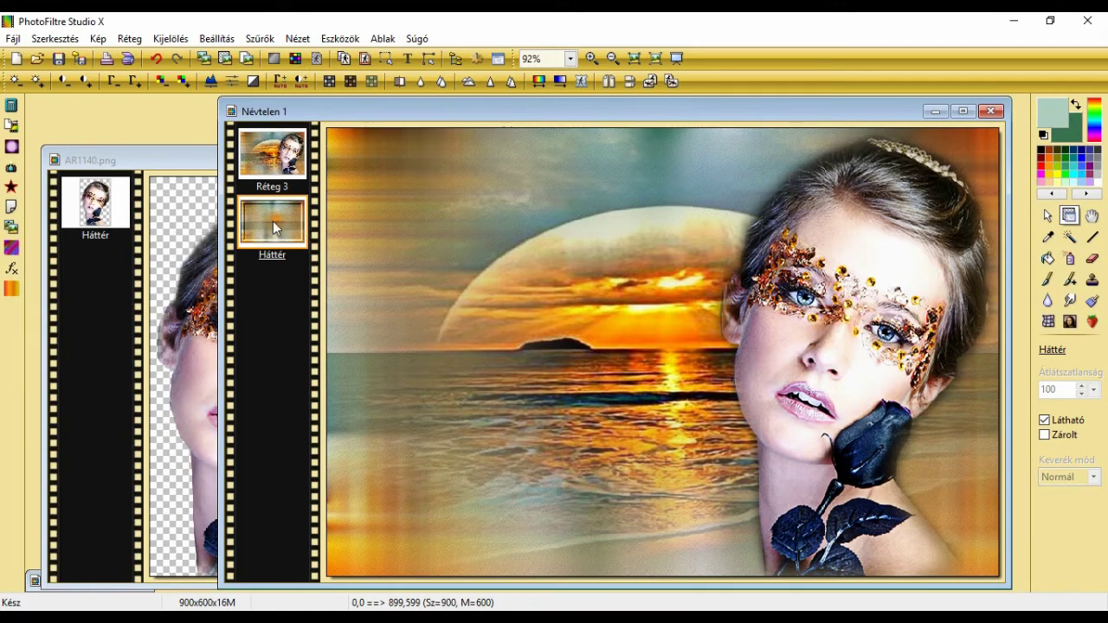
# - Hide the merged portrait and sunset layer and make the framed background the active layer
pyautogui.rightClick(275, 162)
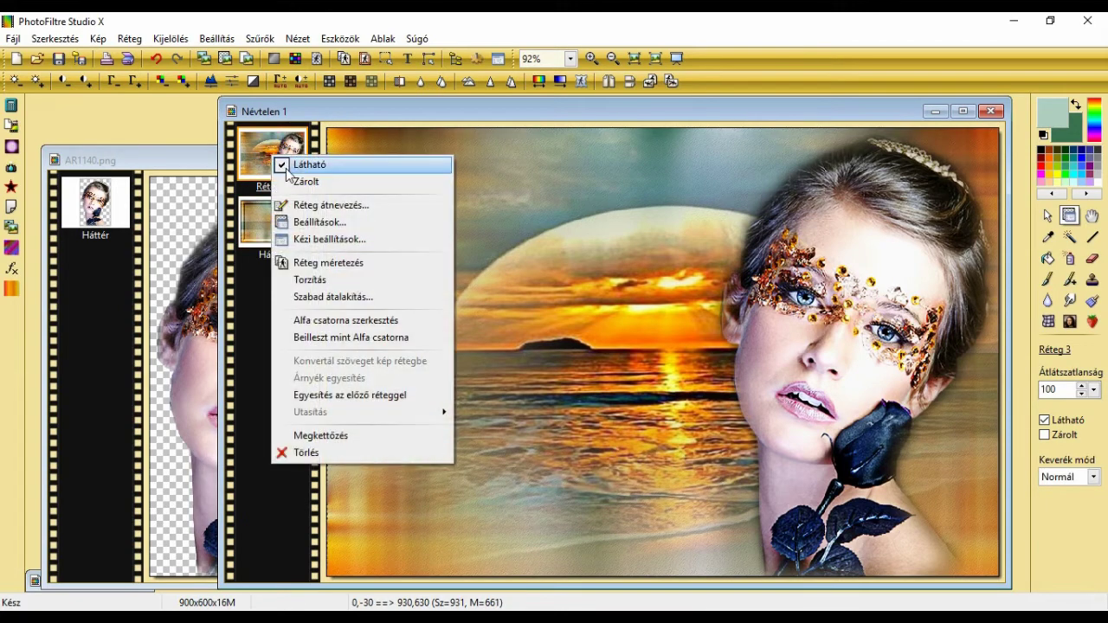
pyautogui.click(309, 164)
pyautogui.click(281, 232)
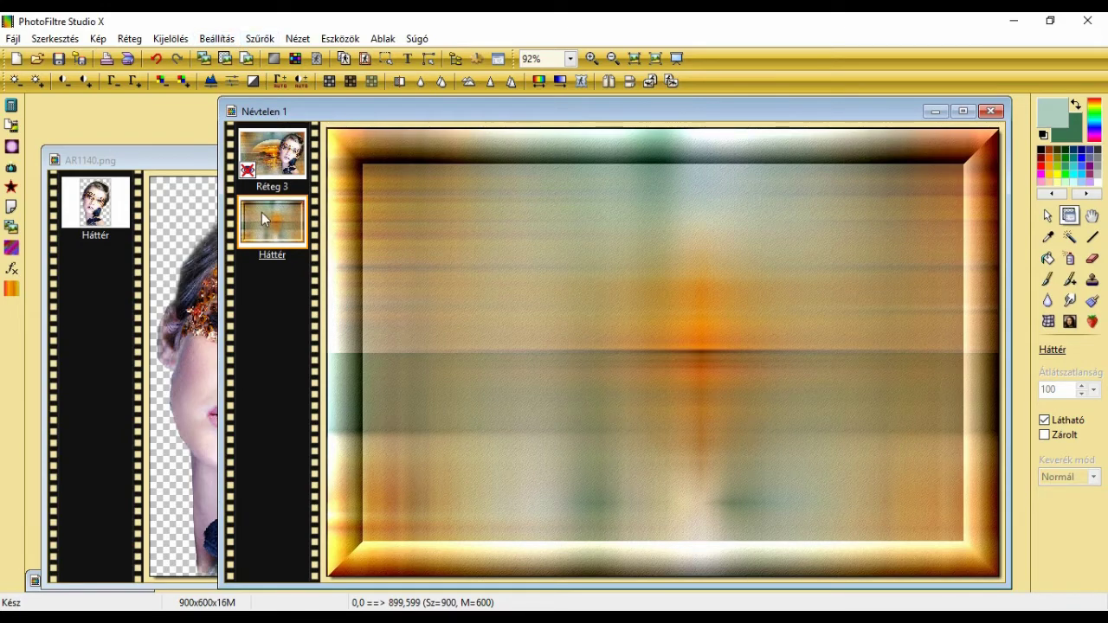
# - Select the whole background layer, contract the selection by 46 pixels and invert it so only the frame border is selected
pyautogui.click(173, 39)
pyautogui.click(178, 72)
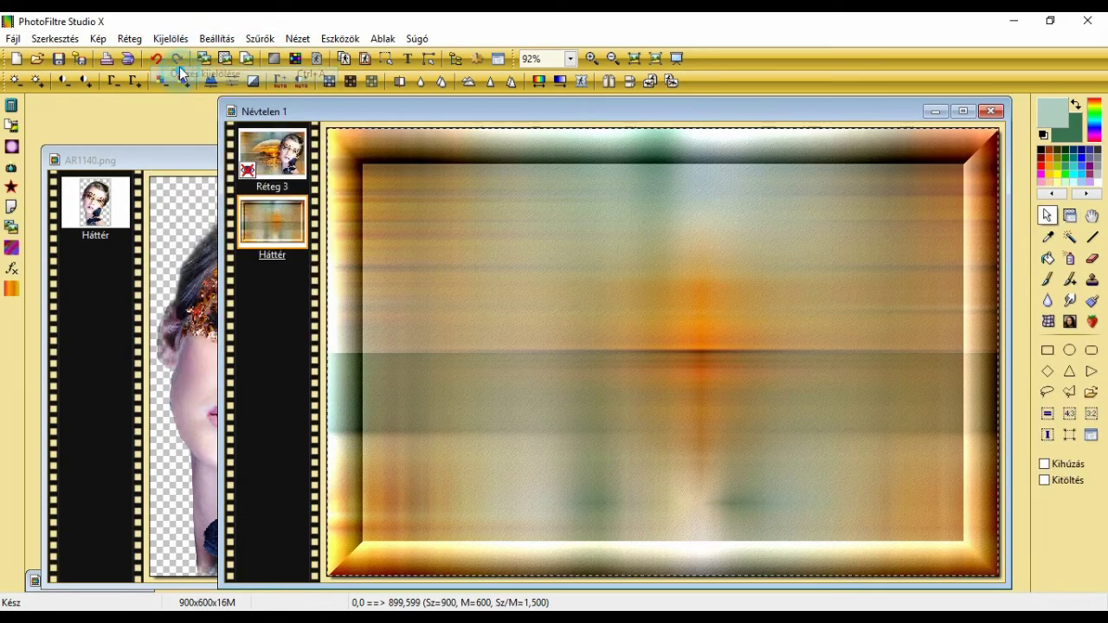
pyautogui.click(172, 39)
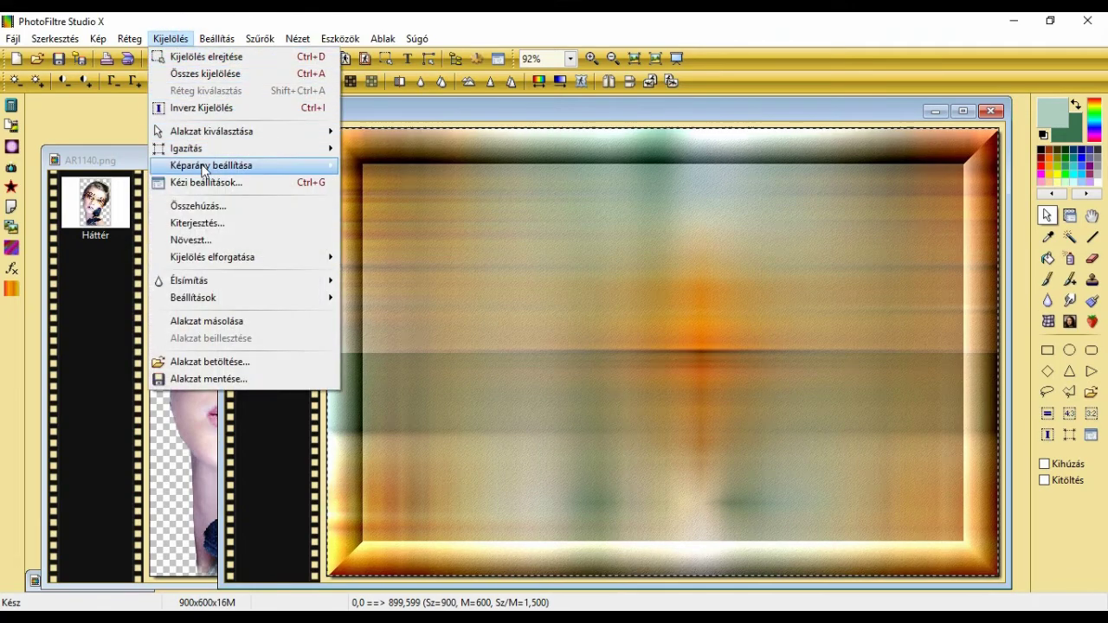
pyautogui.click(215, 210)
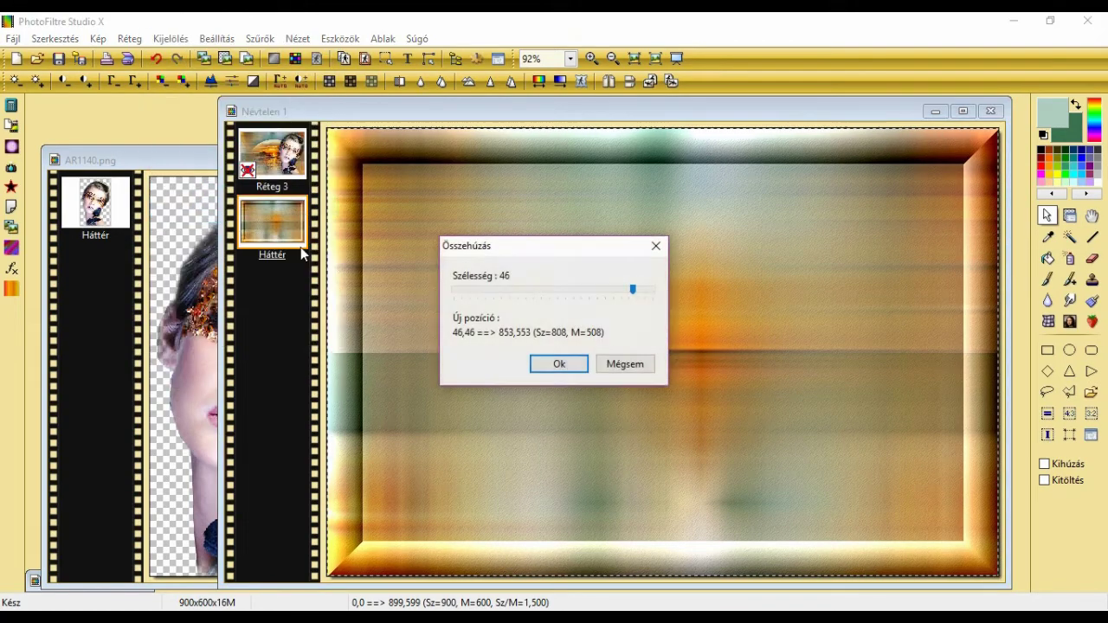
pyautogui.click(545, 364)
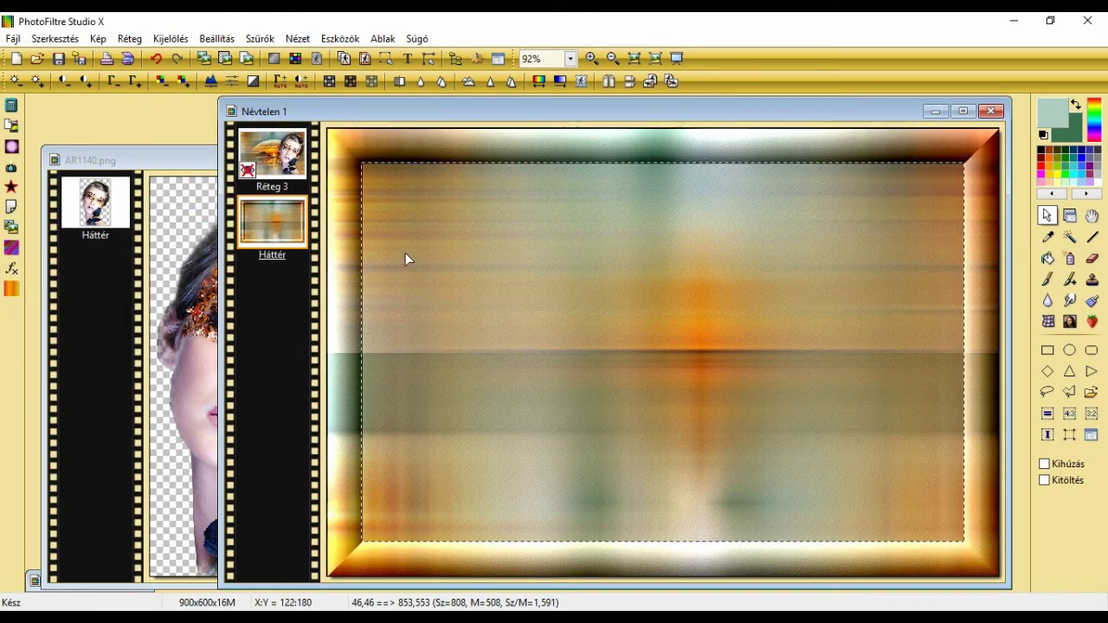
pyautogui.click(173, 38)
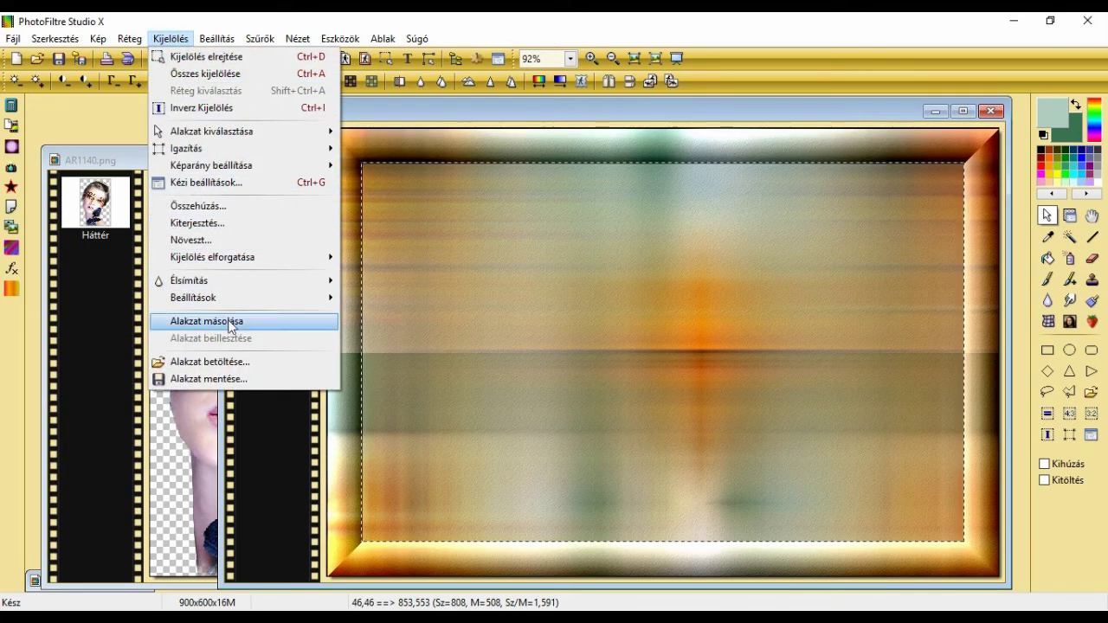
pyautogui.click(242, 109)
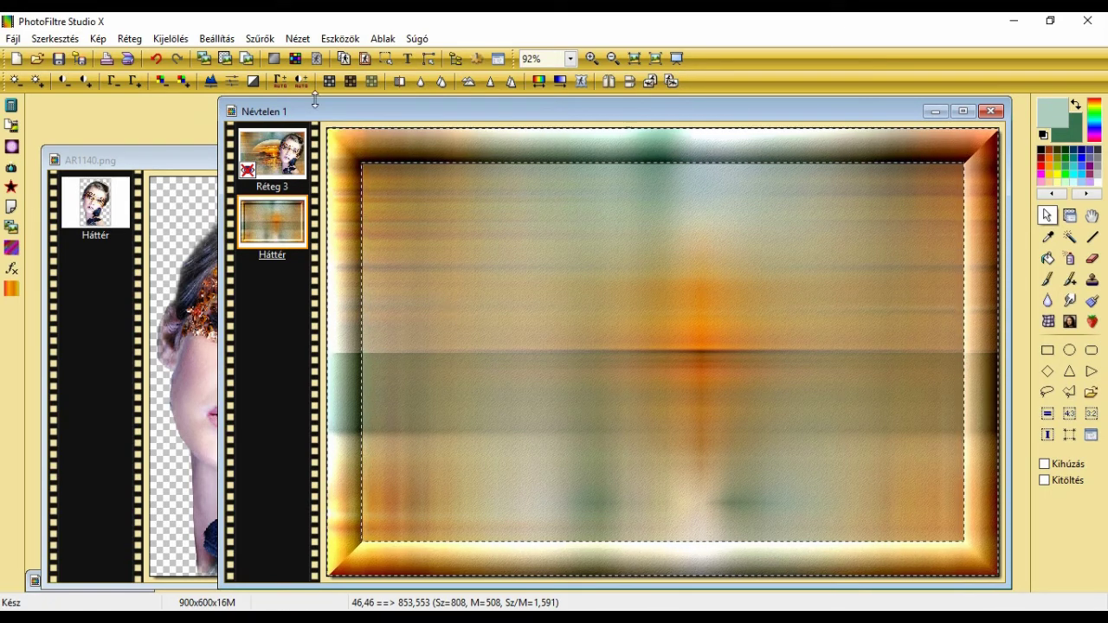
# - Apply the AP [Distort] Distort - WavyCut filter with the Wave 3 option to the selected frame border
pyautogui.click(259, 38)
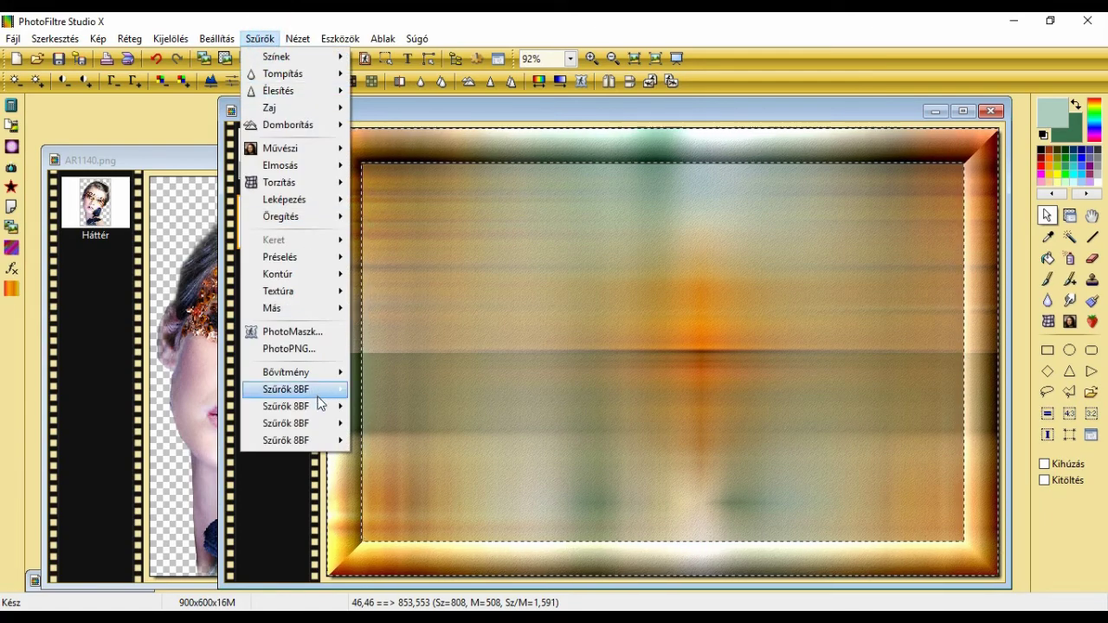
pyautogui.moveTo(321, 408)
pyautogui.moveTo(322, 389)
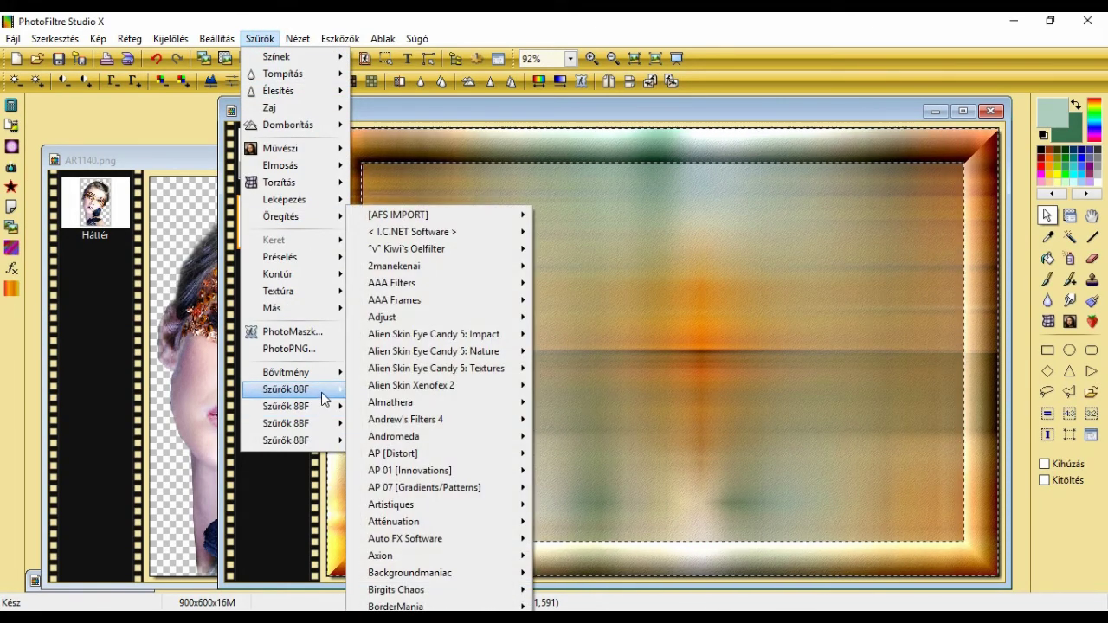
pyautogui.moveTo(467, 452)
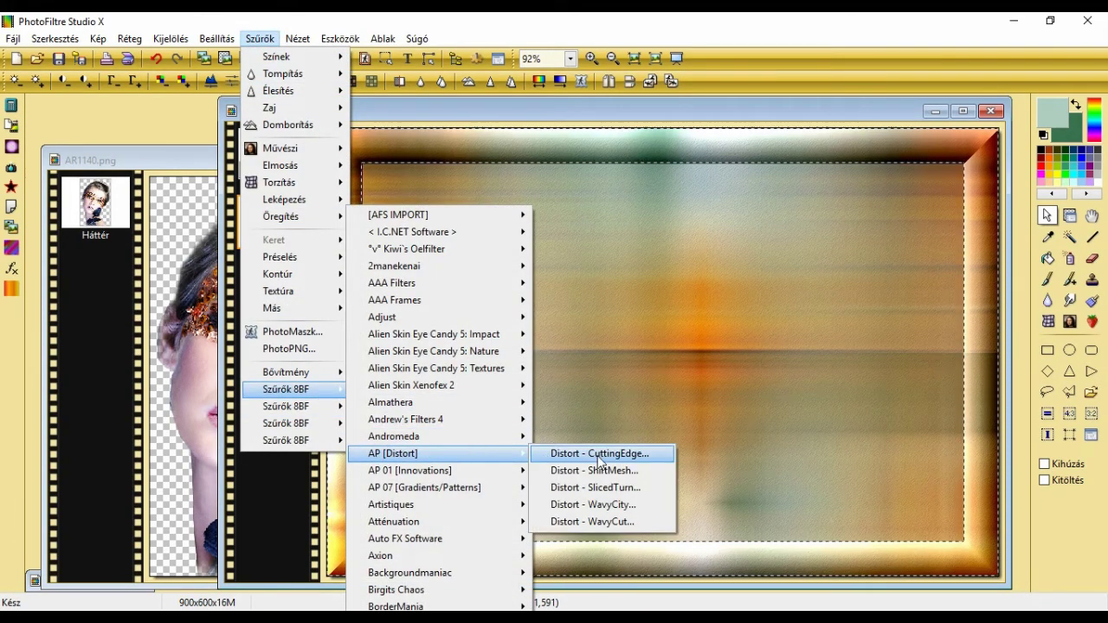
pyautogui.click(615, 522)
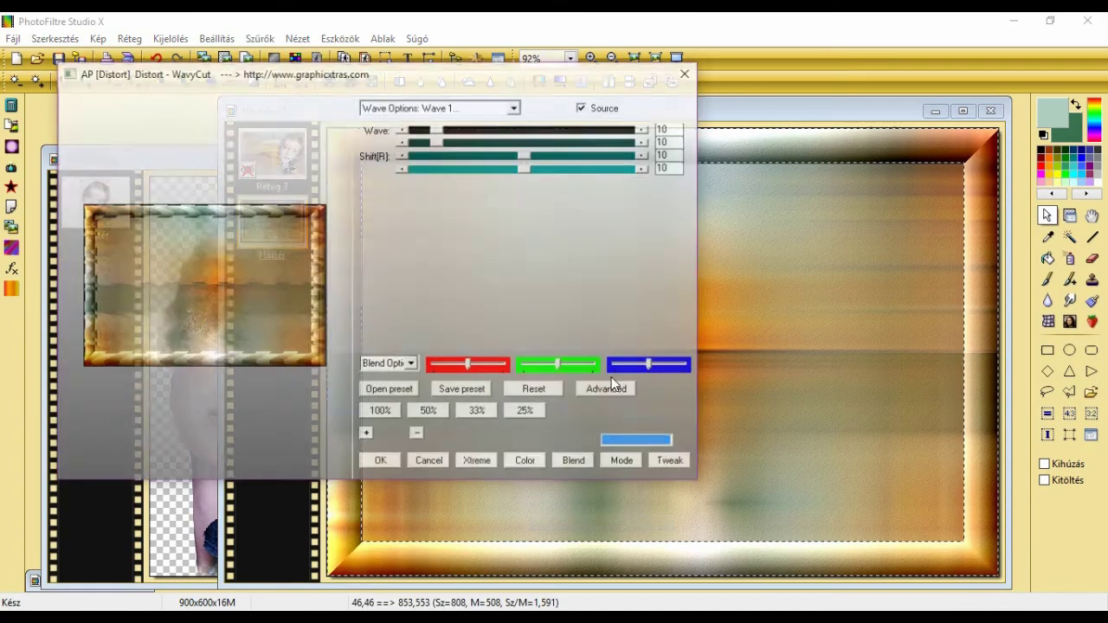
pyautogui.moveTo(476, 73); pyautogui.dragTo(695, 146)
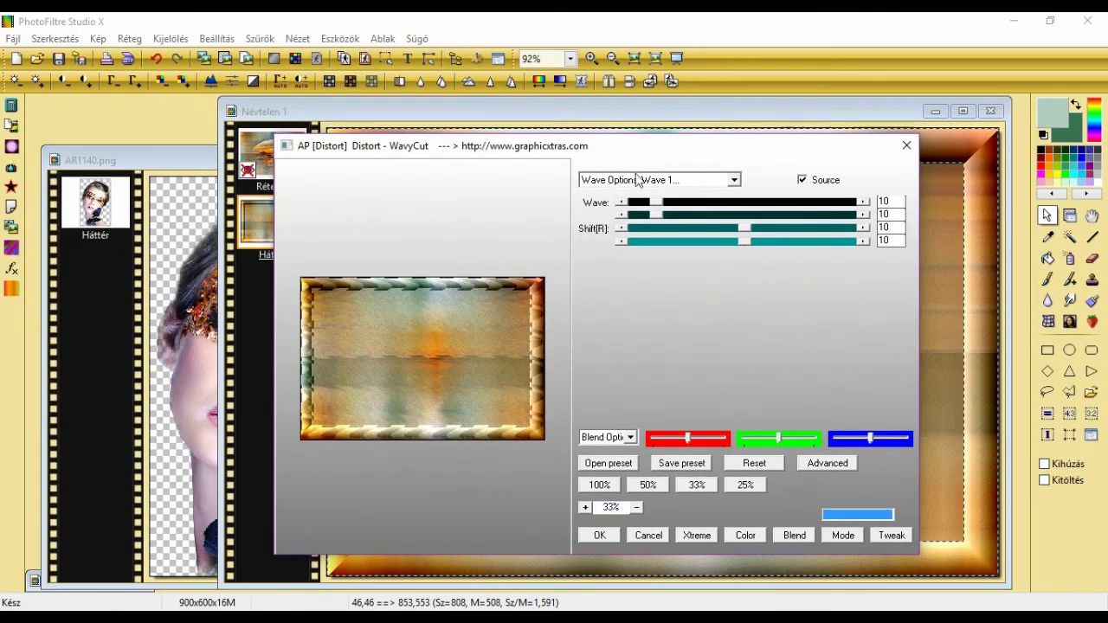
pyautogui.click(736, 181)
pyautogui.click(692, 217)
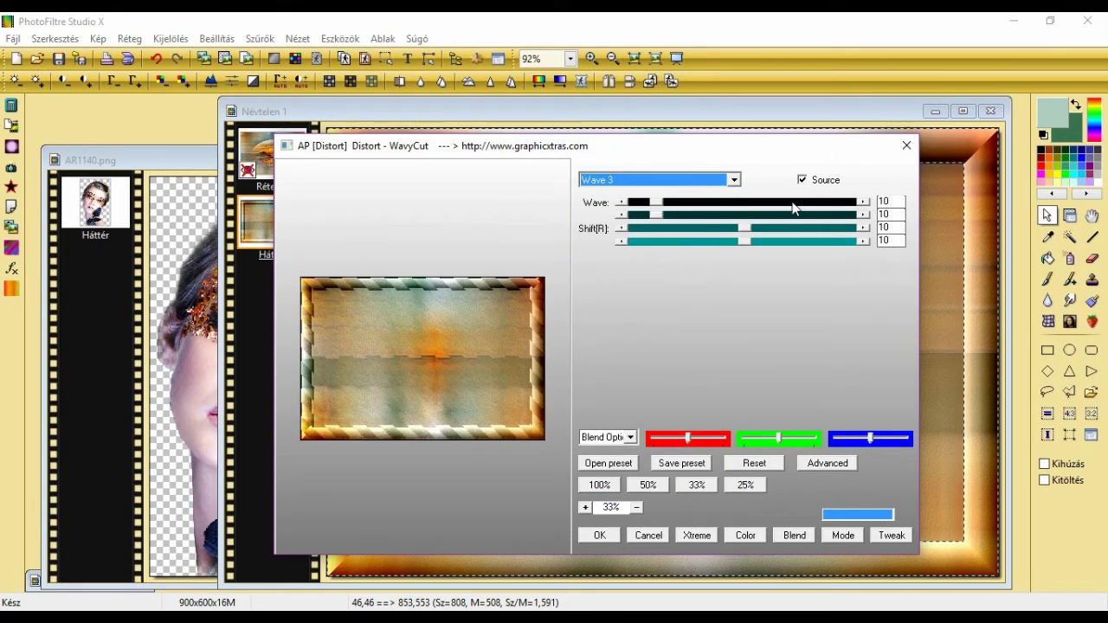
pyautogui.click(595, 534)
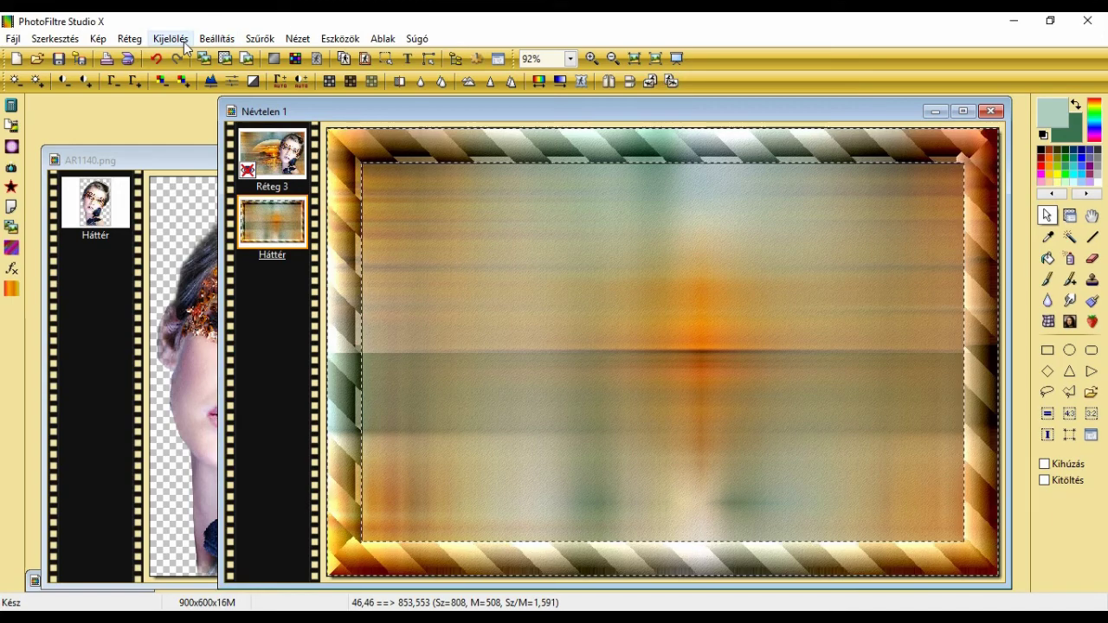
# - Sharpen the frame border with micro contrast at 100% intensity and a 6 pixel radius, and remove the selection
pyautogui.click(260, 39)
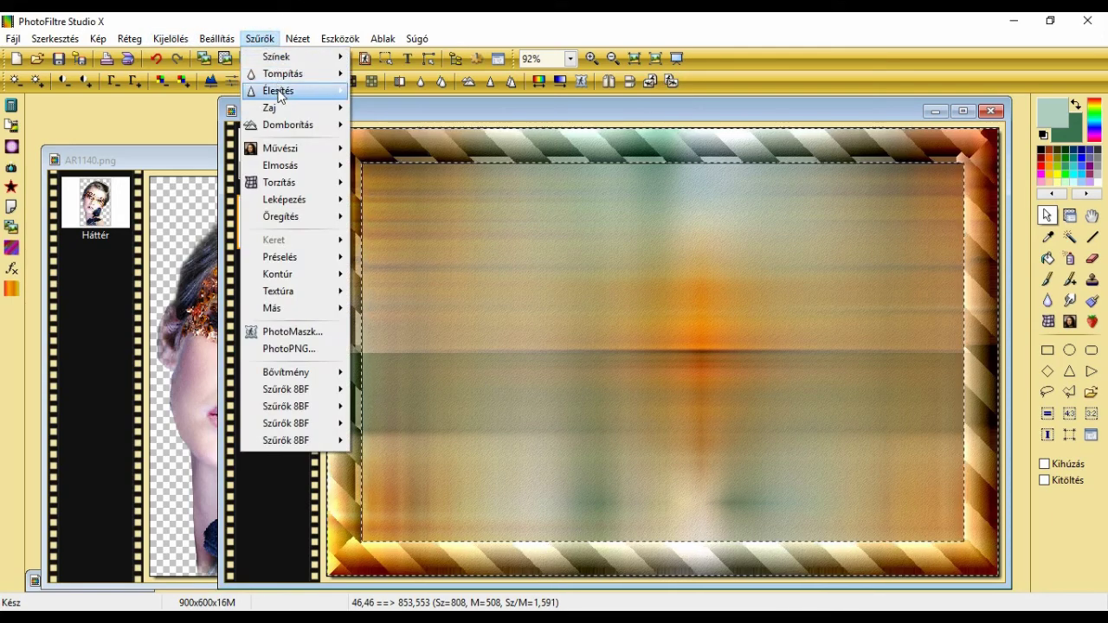
pyautogui.moveTo(279, 91)
pyautogui.click(391, 170)
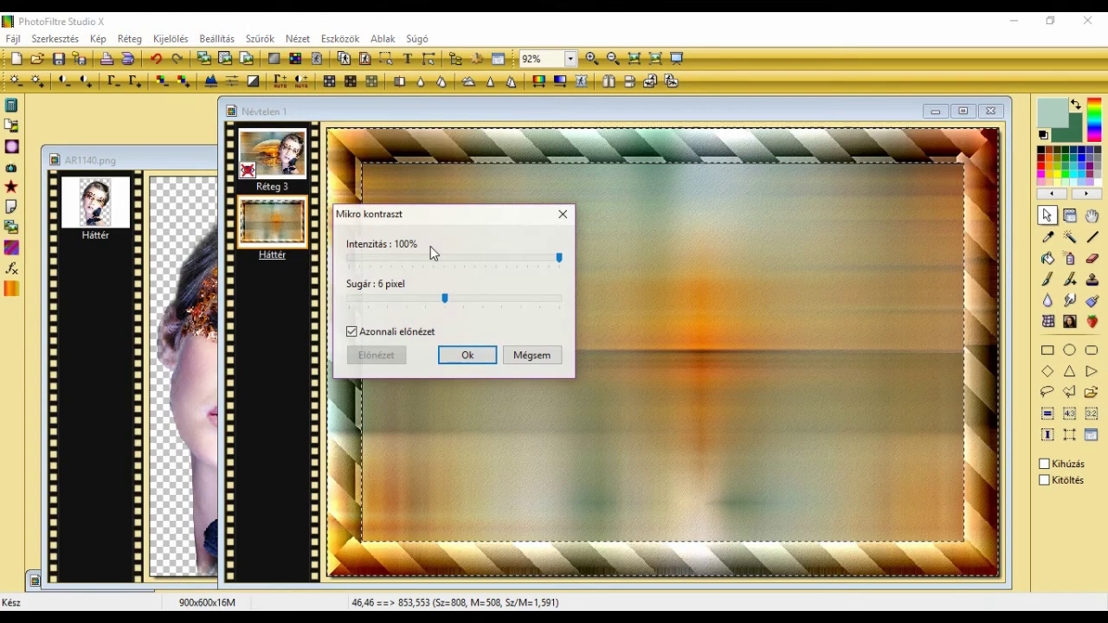
pyautogui.click(468, 353)
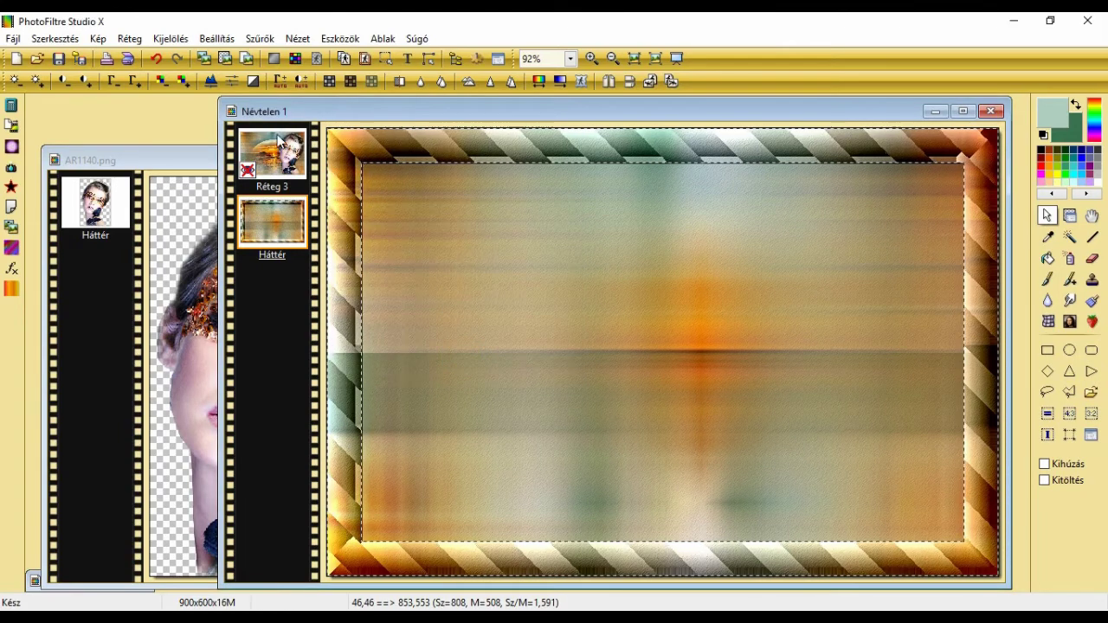
pyautogui.click(170, 39)
pyautogui.click(185, 58)
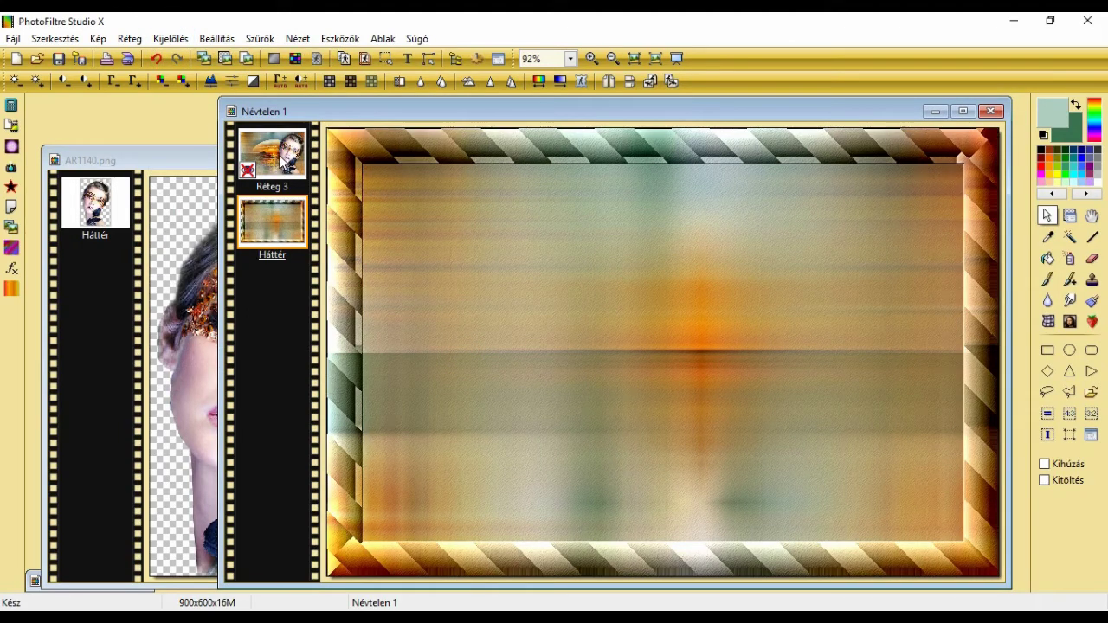
# - Make the merged portrait and sunset layer active and visible again
pyautogui.click(268, 139)
pyautogui.rightClick(265, 137)
pyautogui.click(288, 164)
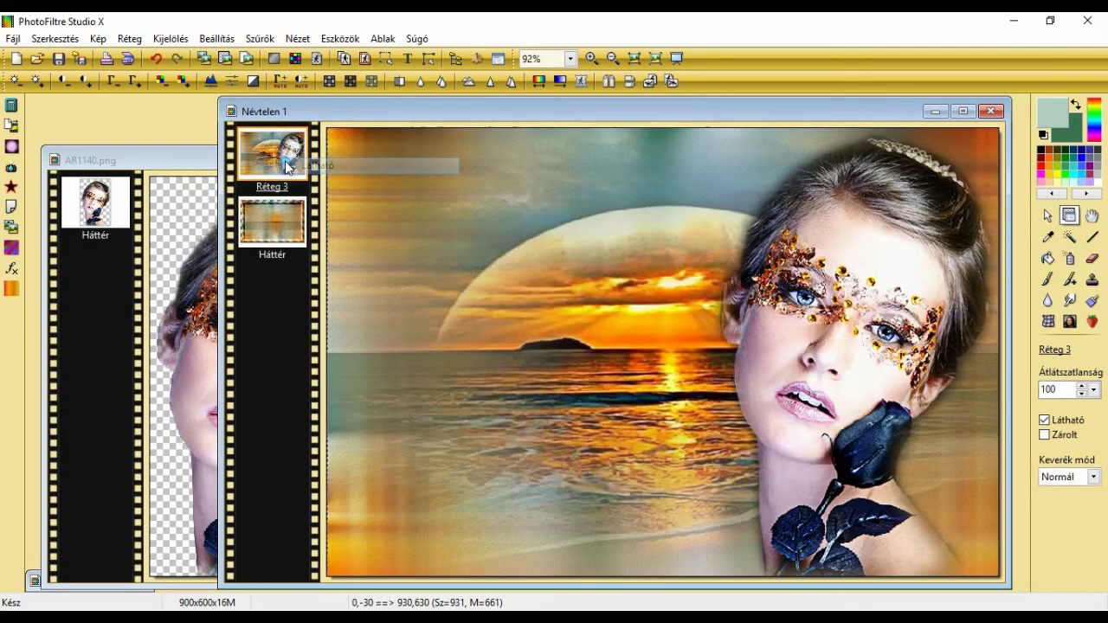
# - Resize the portrait and sunset layer to about 750 x 517 pixels and move it inside the frame
pyautogui.rightClick(397, 168)
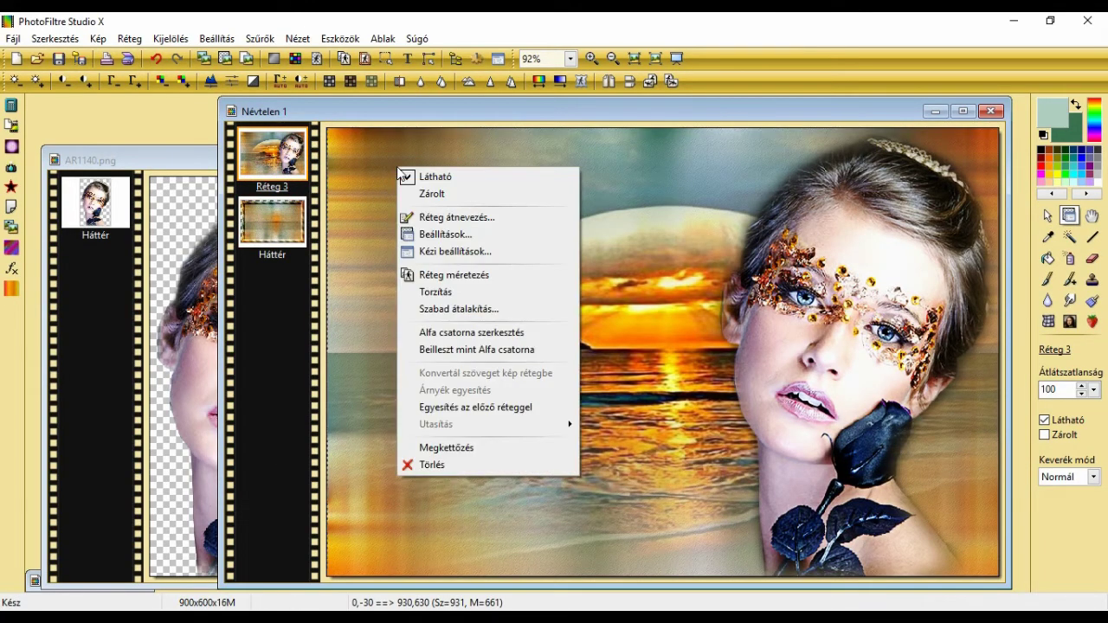
pyautogui.click(392, 318)
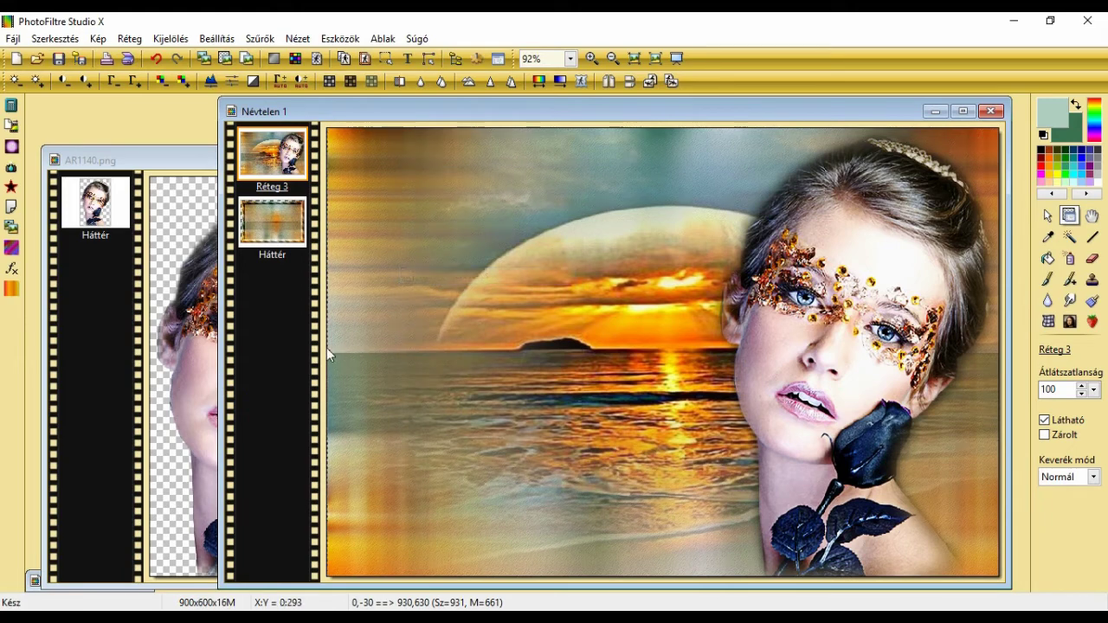
pyautogui.moveTo(329, 350); pyautogui.dragTo(367, 364)
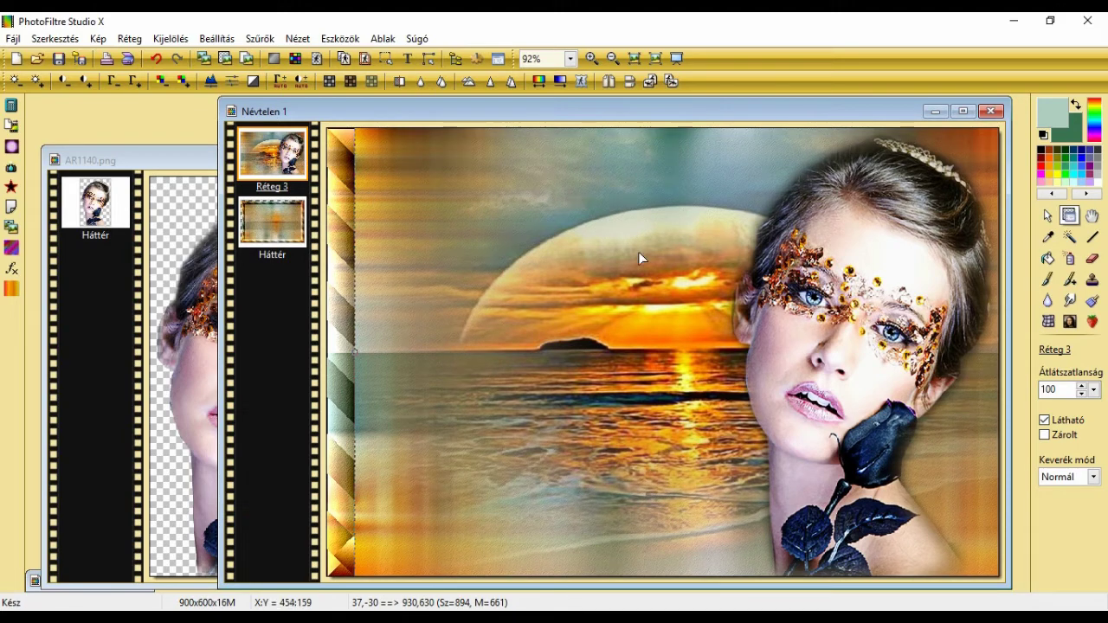
pyautogui.moveTo(358, 354); pyautogui.dragTo(431, 353)
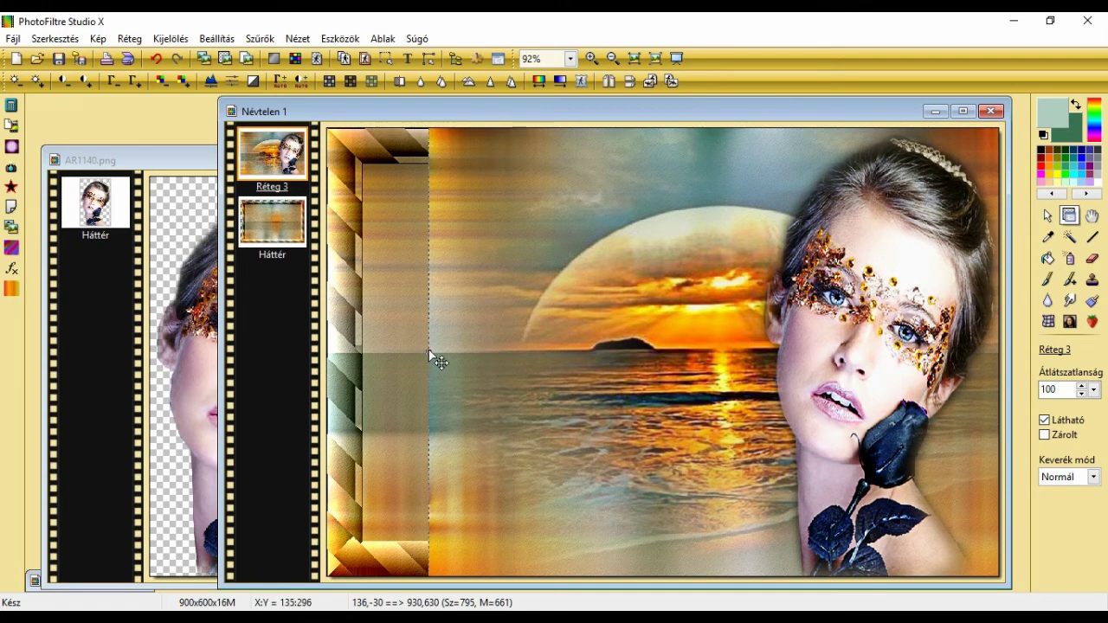
pyautogui.moveTo(429, 350); pyautogui.dragTo(354, 361)
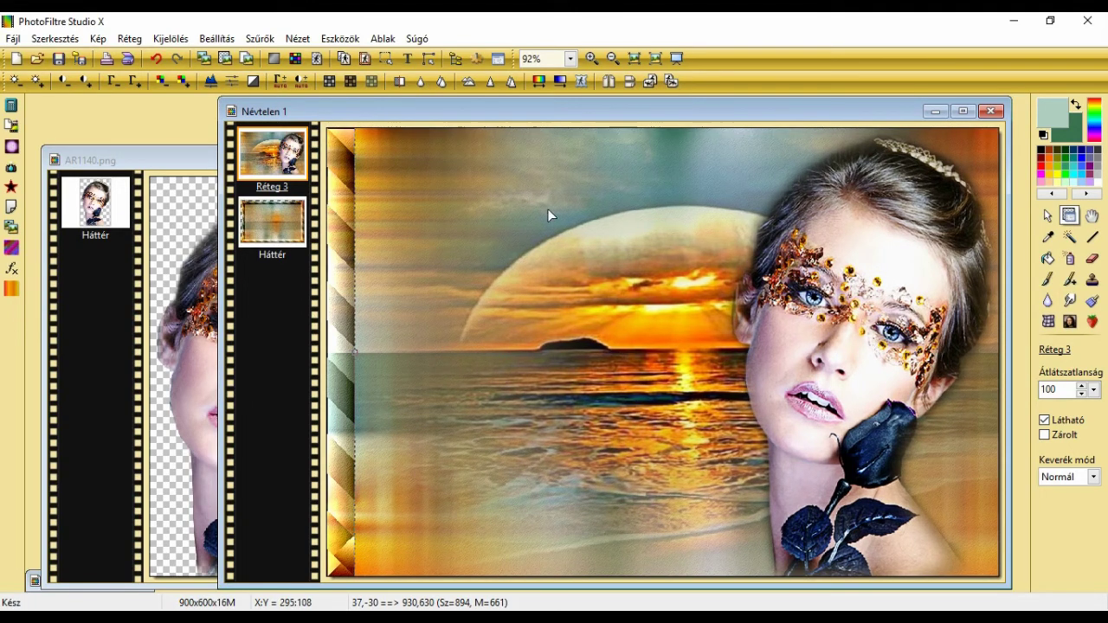
pyautogui.moveTo(547, 209); pyautogui.dragTo(588, 237)
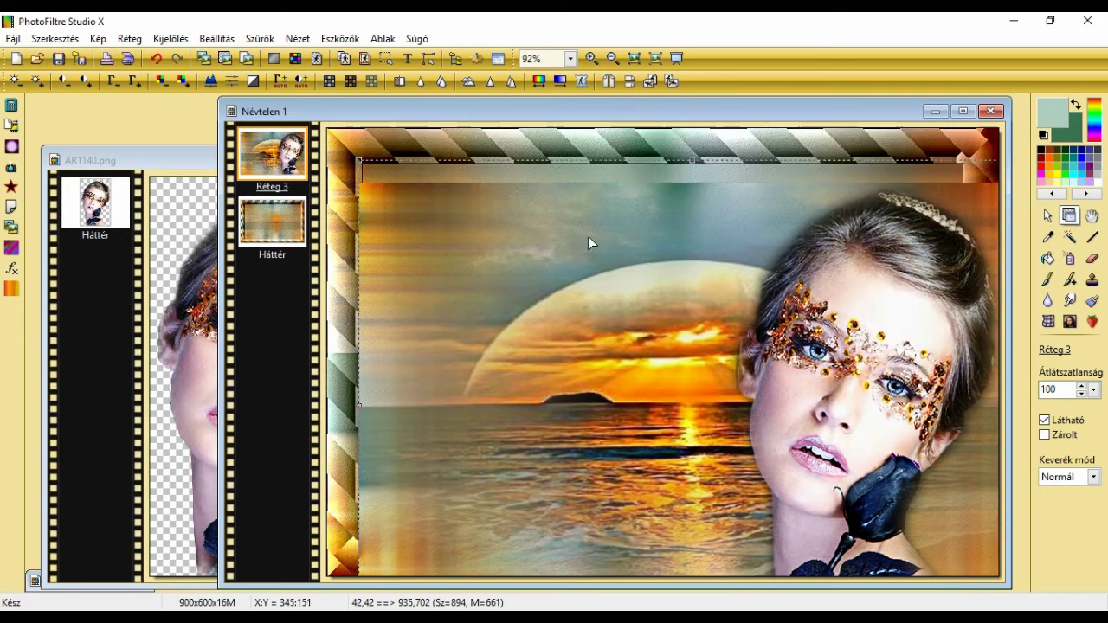
pyautogui.moveTo(699, 171); pyautogui.dragTo(598, 206)
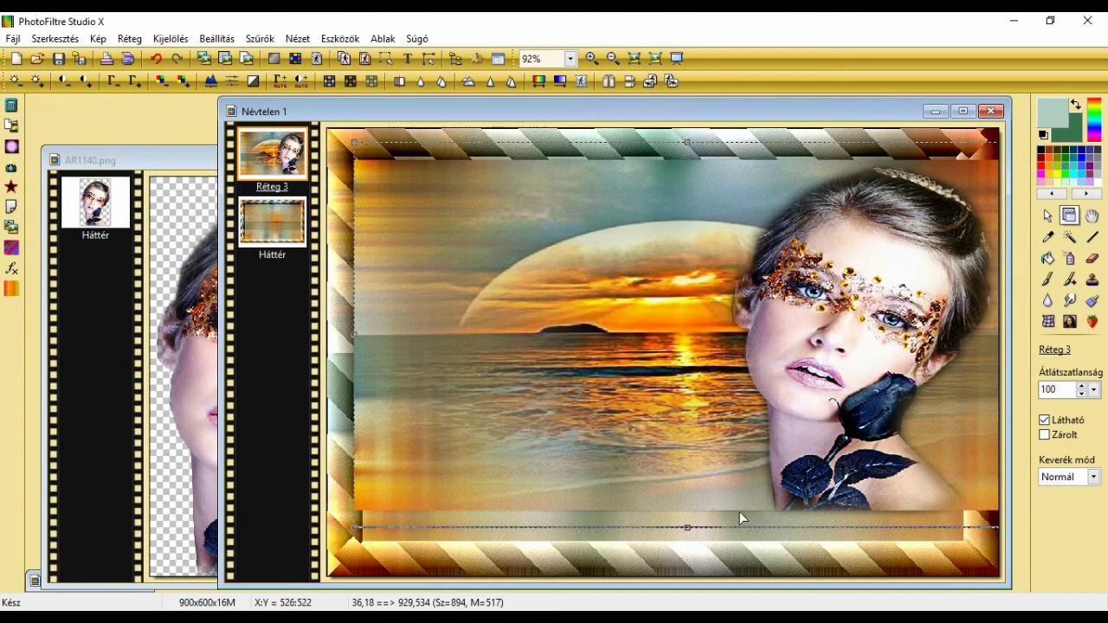
pyautogui.moveTo(883, 413); pyautogui.dragTo(790, 413)
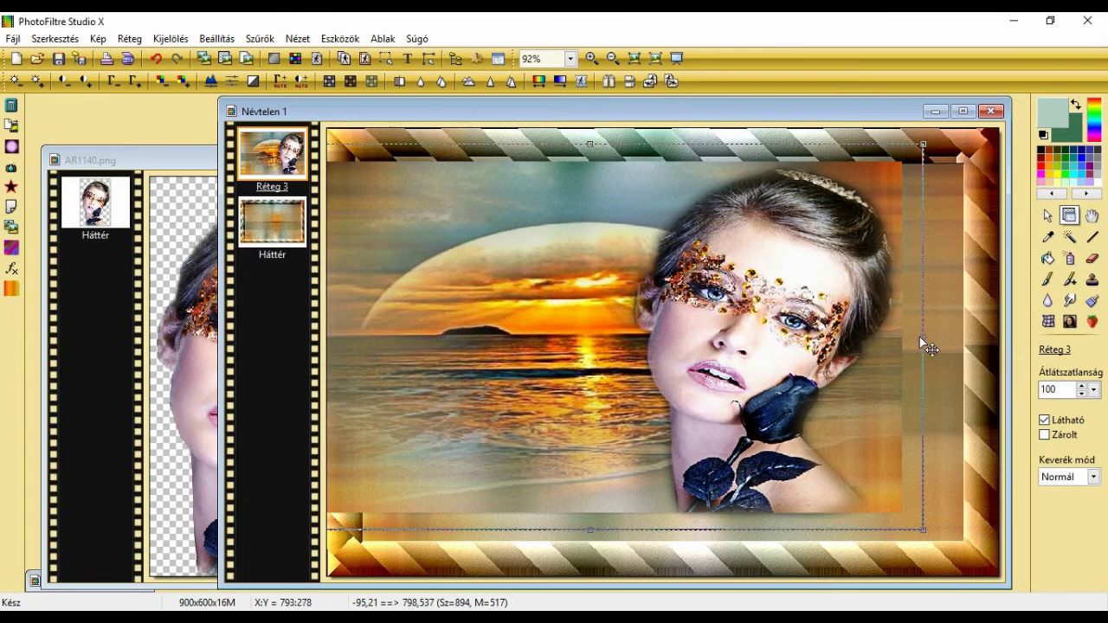
pyautogui.moveTo(923, 344); pyautogui.dragTo(816, 355)
pyautogui.moveTo(554, 331); pyautogui.dragTo(672, 343)
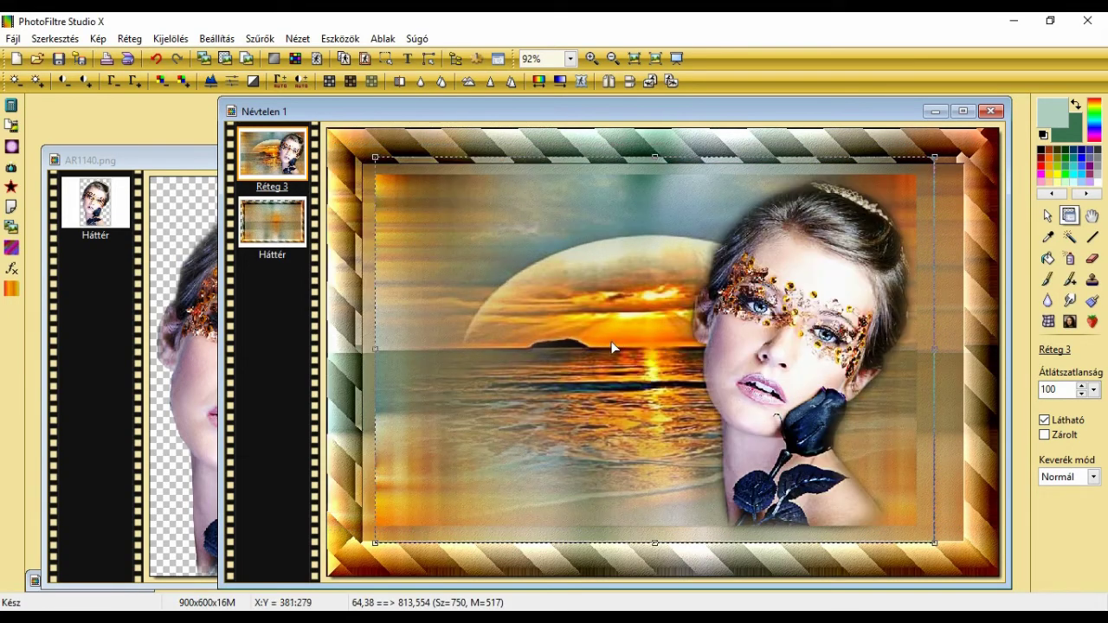
# - Stretch the portrait and sunset layer to about 842 x 567 pixels so it fills the frame opening, and fix its placement
pyautogui.moveTo(654, 543); pyautogui.dragTo(656, 557)
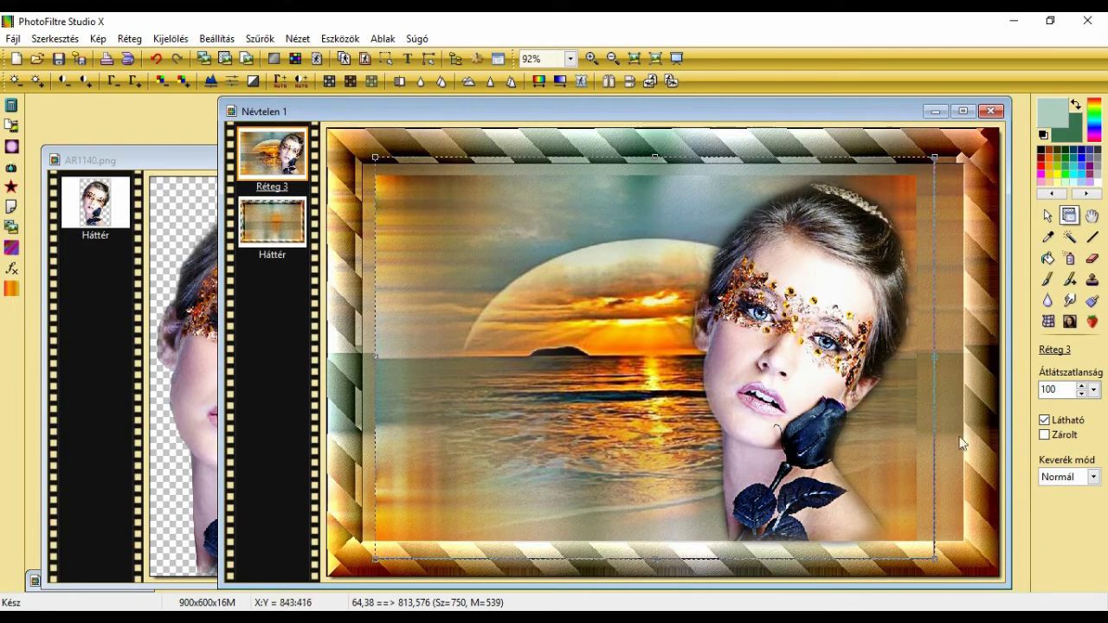
pyautogui.moveTo(939, 359); pyautogui.dragTo(986, 358)
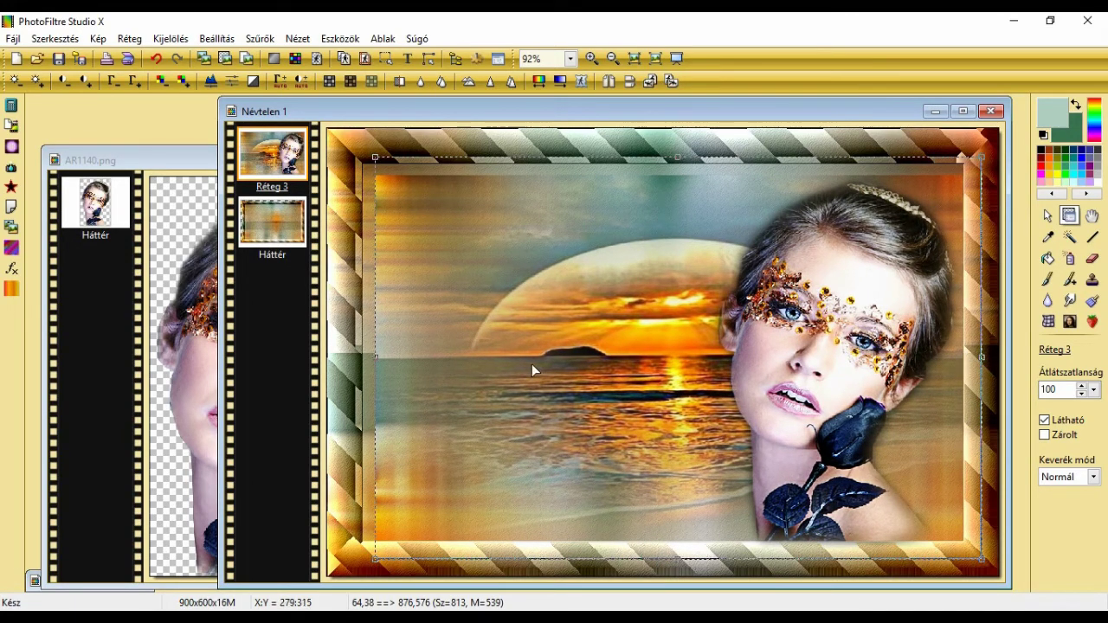
pyautogui.moveTo(378, 359)
pyautogui.mouseDown()
pyautogui.moveTo(350, 362)
pyautogui.moveTo(358, 356)
pyautogui.mouseUp()
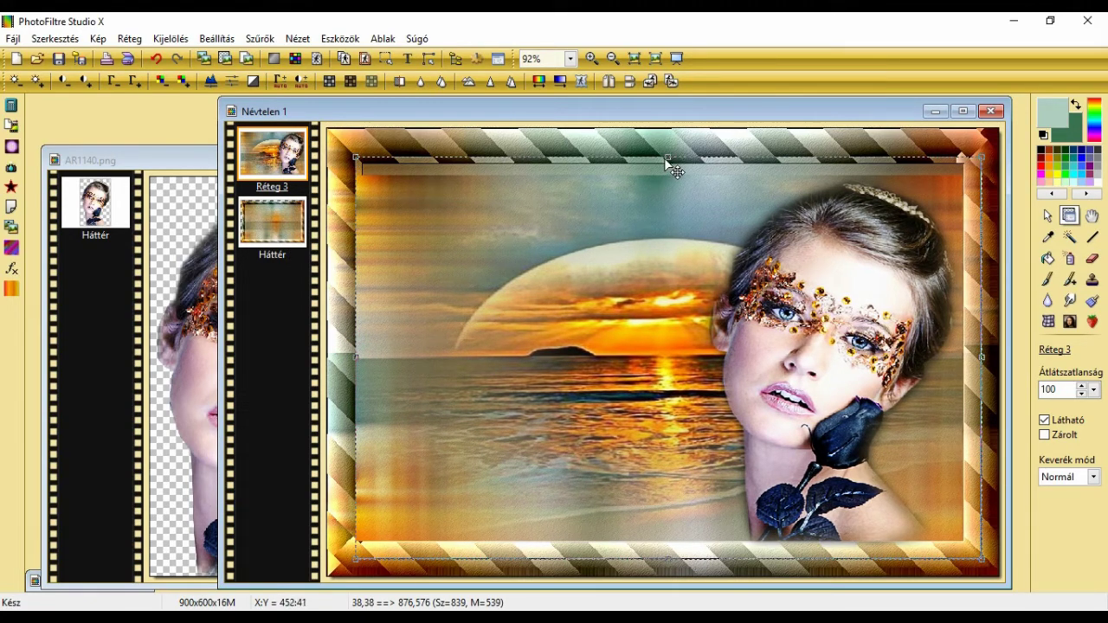
pyautogui.moveTo(667, 157); pyautogui.dragTo(668, 139)
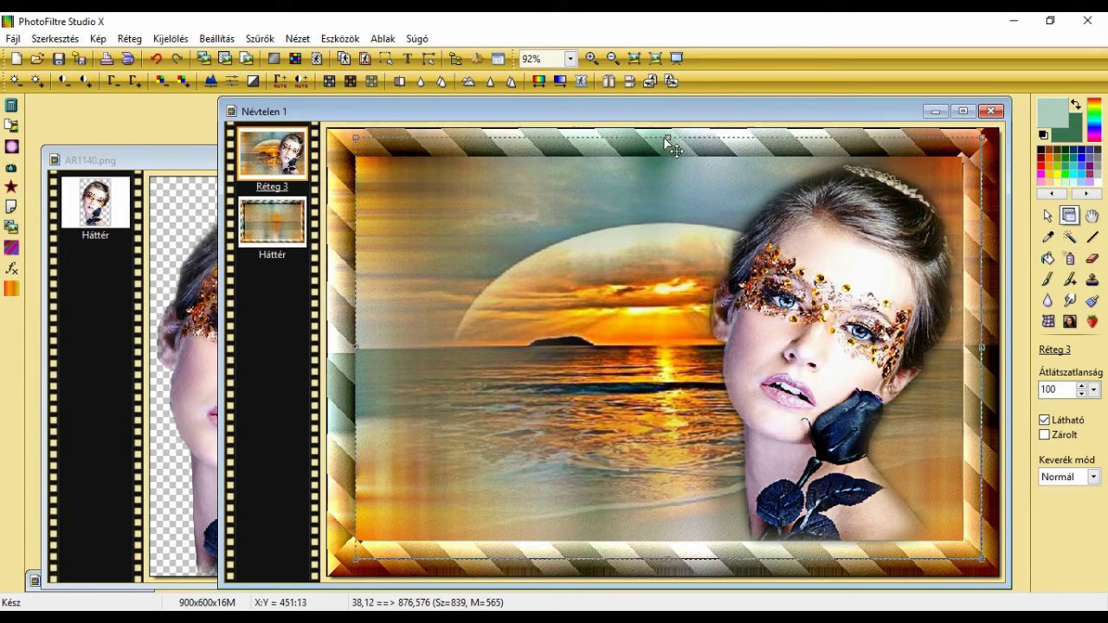
pyautogui.moveTo(666, 138)
pyautogui.mouseDown()
pyautogui.moveTo(671, 157)
pyautogui.moveTo(670, 143)
pyautogui.mouseUp()
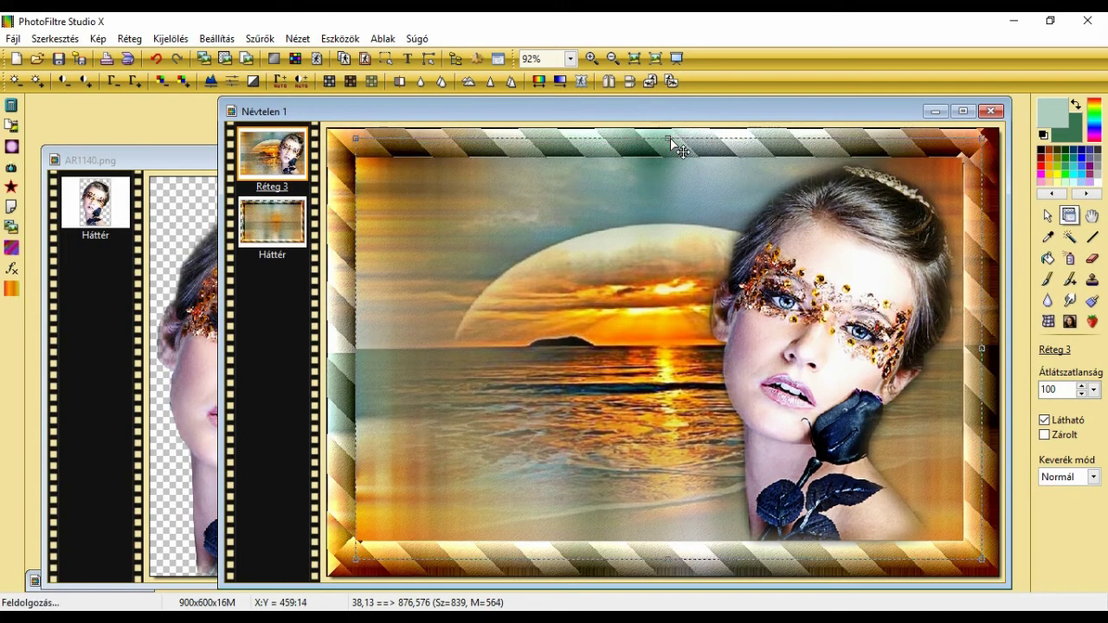
pyautogui.moveTo(671, 138); pyautogui.dragTo(673, 134)
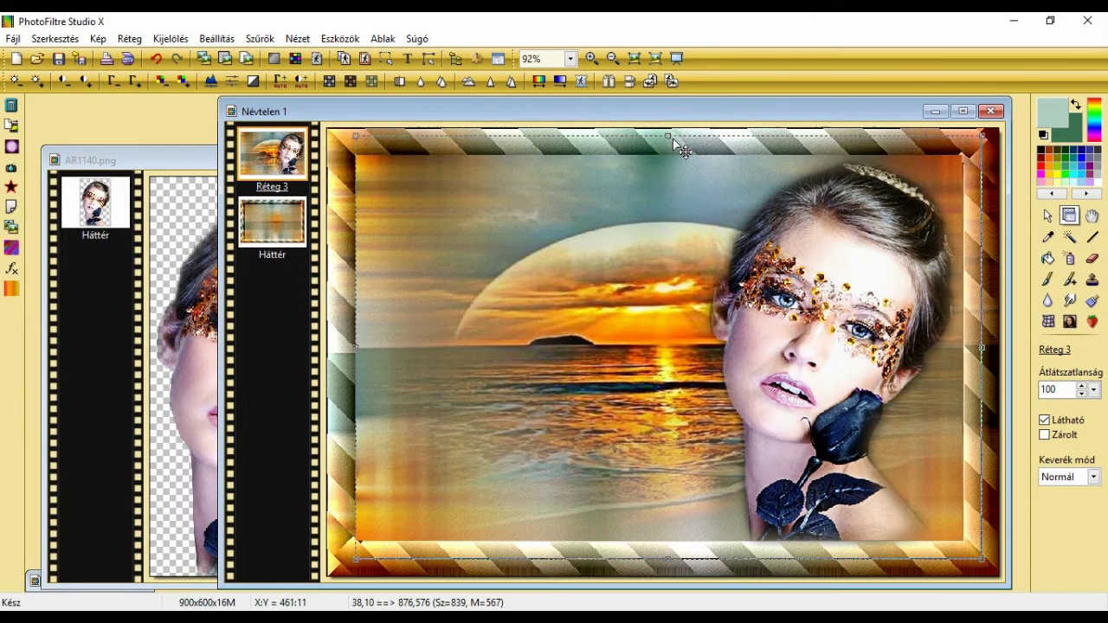
pyautogui.moveTo(982, 355); pyautogui.dragTo(957, 348)
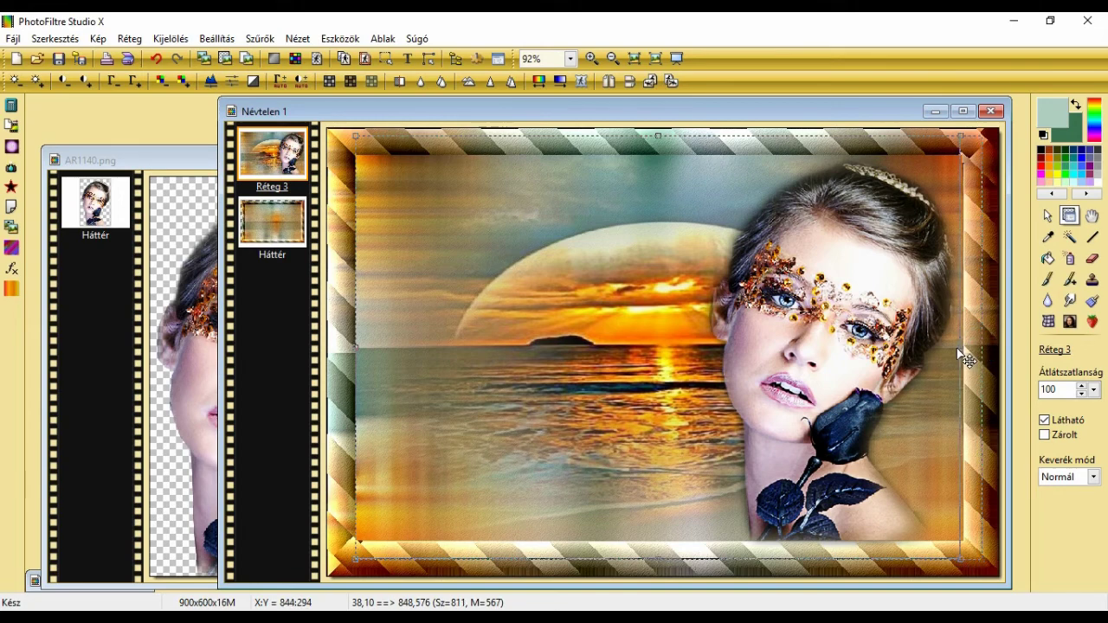
pyautogui.hotkey('ctrl', '-')
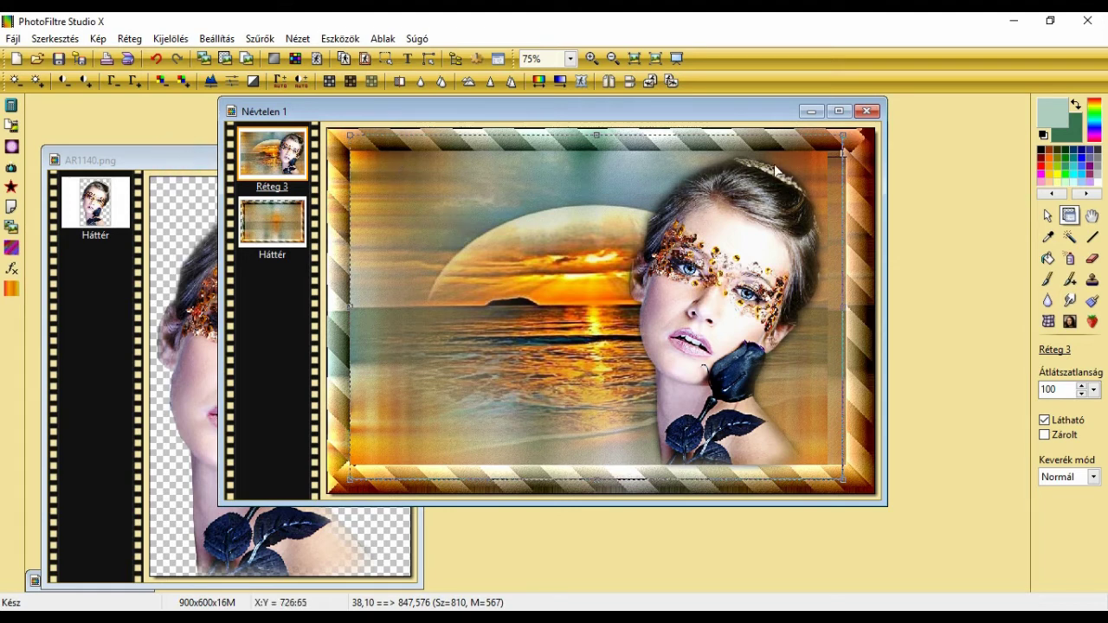
pyautogui.moveTo(855, 318)
pyautogui.mouseDown()
pyautogui.moveTo(853, 308)
pyautogui.moveTo(873, 315)
pyautogui.mouseUp()
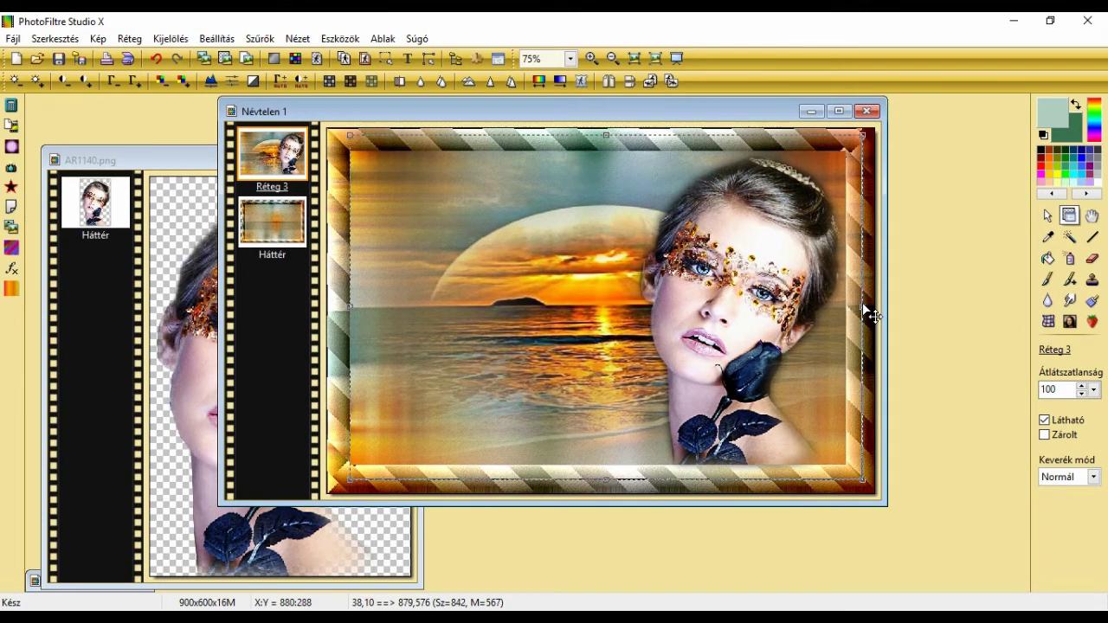
pyautogui.rightClick(482, 305)
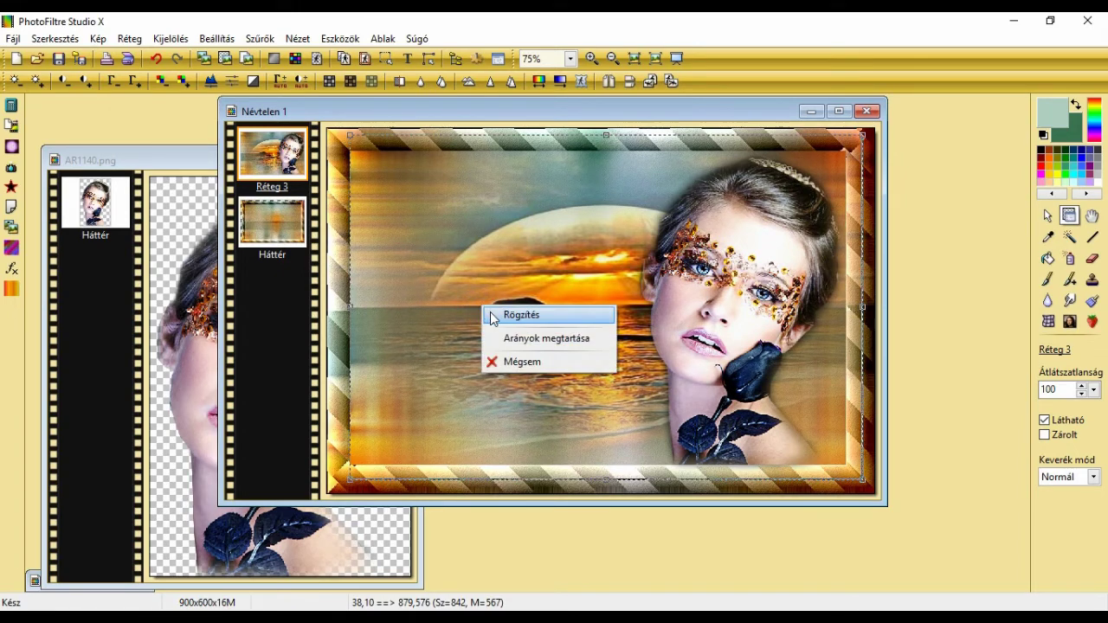
pyautogui.click(520, 315)
# - Minimize the AR1140.png image window and rearrange the composite's window in the workspace
pyautogui.click(177, 164)
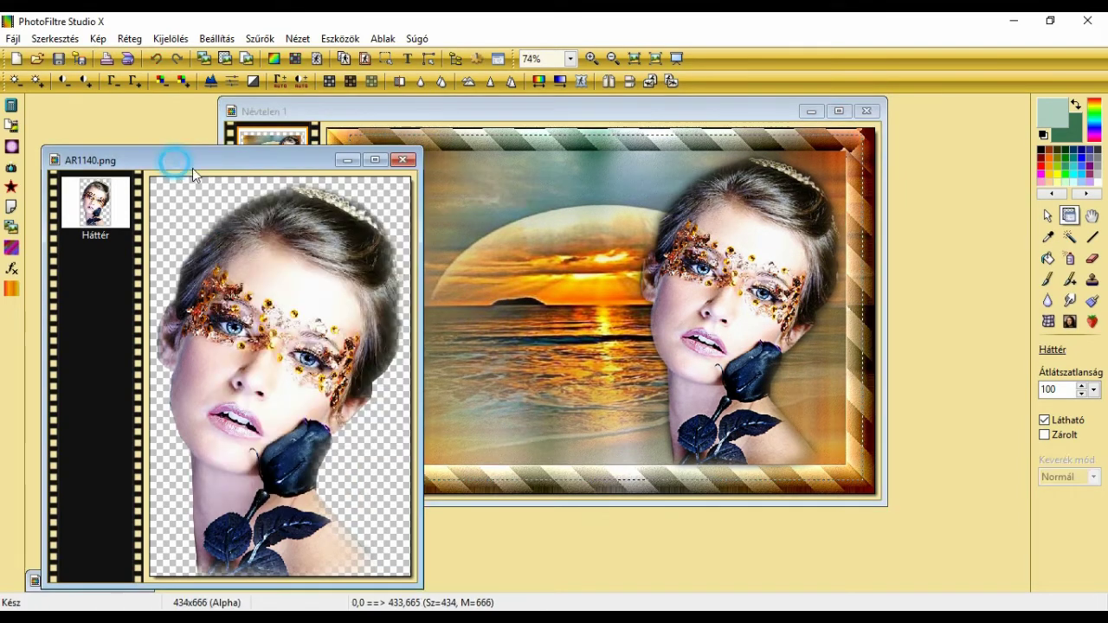
pyautogui.click(347, 160)
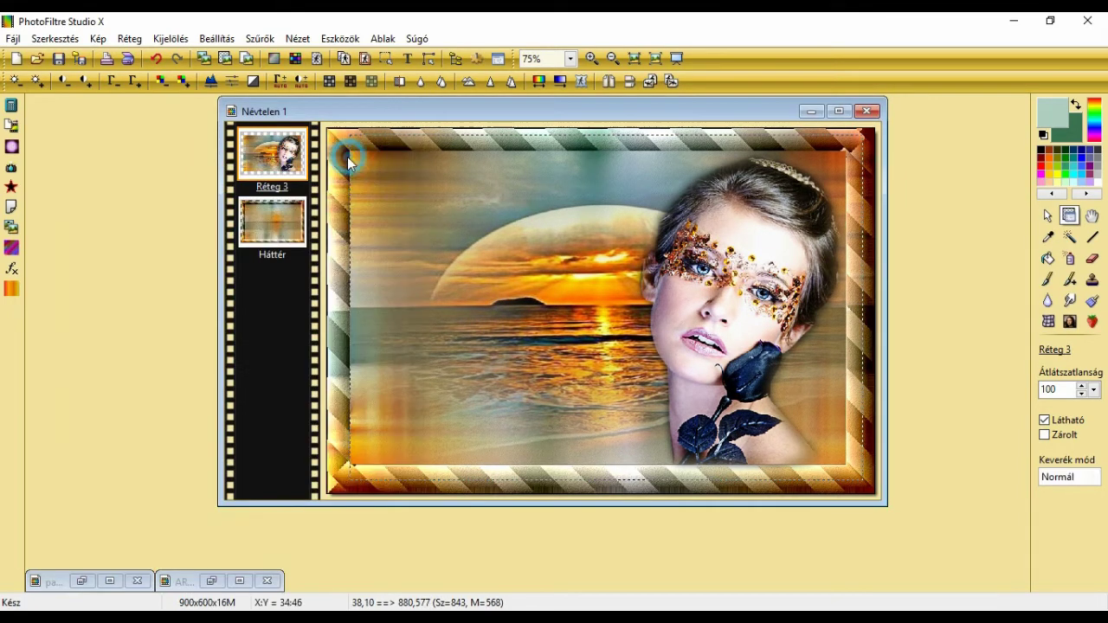
pyautogui.click(383, 39)
pyautogui.click(415, 54)
pyautogui.moveTo(518, 111); pyautogui.dragTo(688, 109)
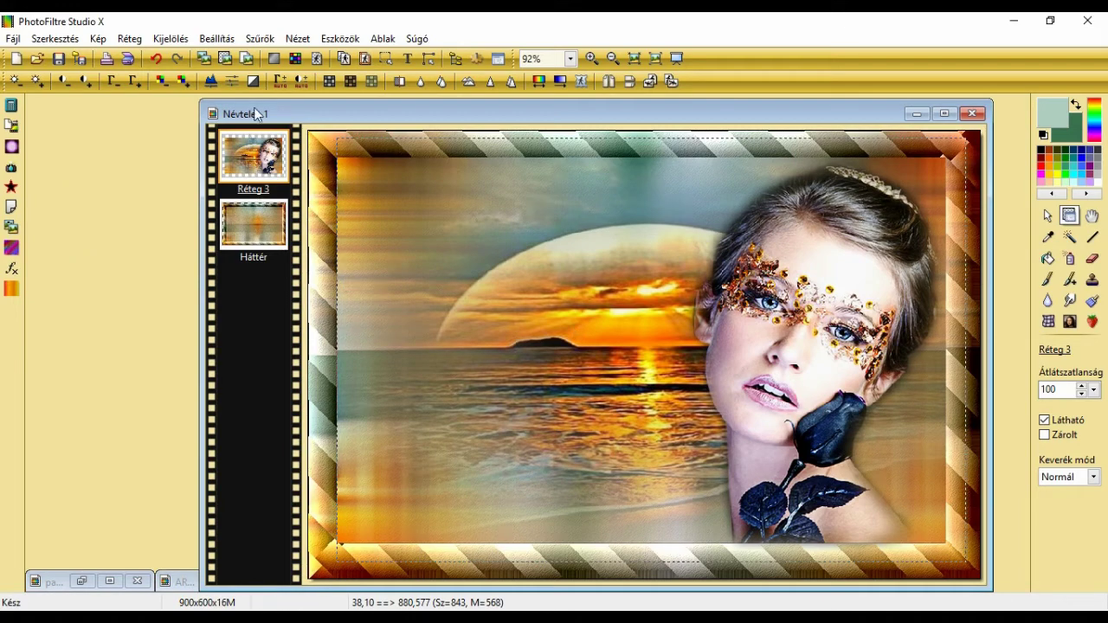
pyautogui.click(171, 38)
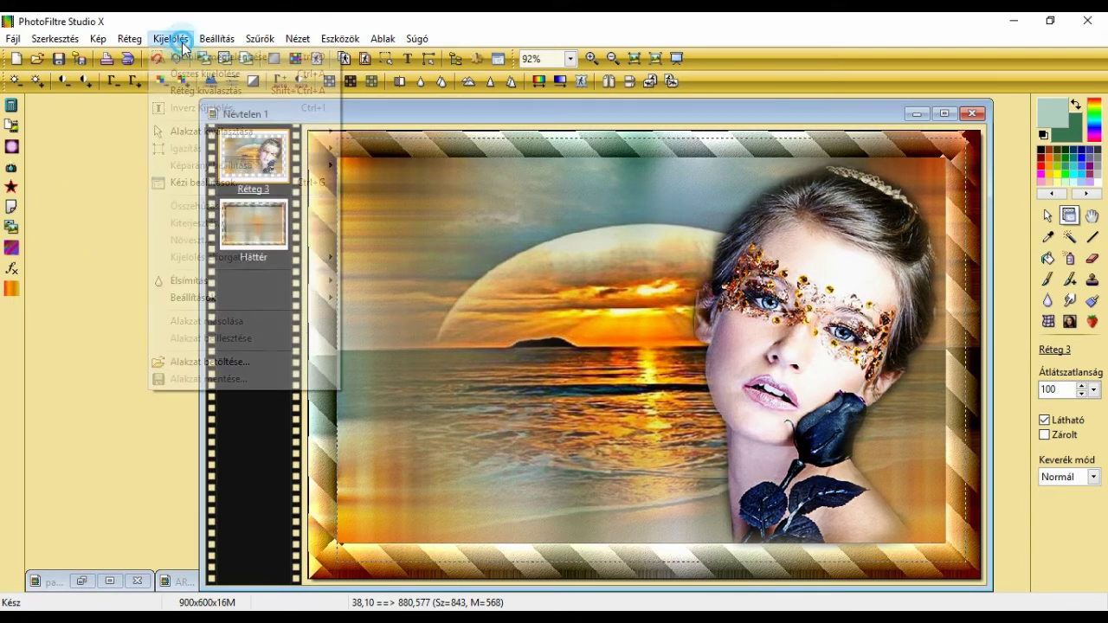
pyautogui.click(208, 91)
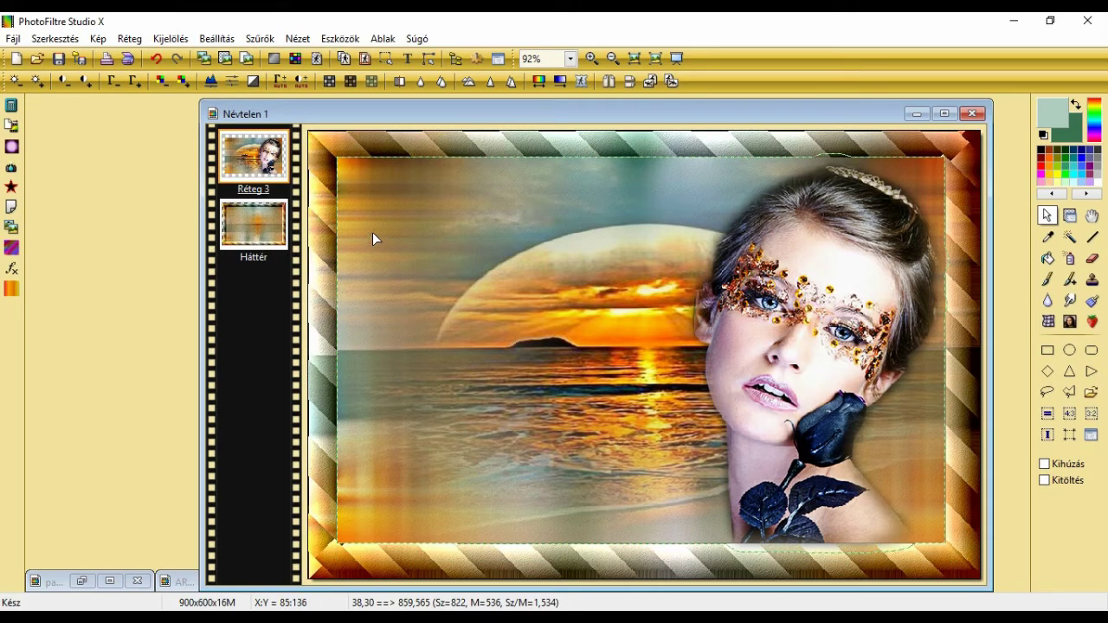
pyautogui.click(171, 38)
pyautogui.click(178, 54)
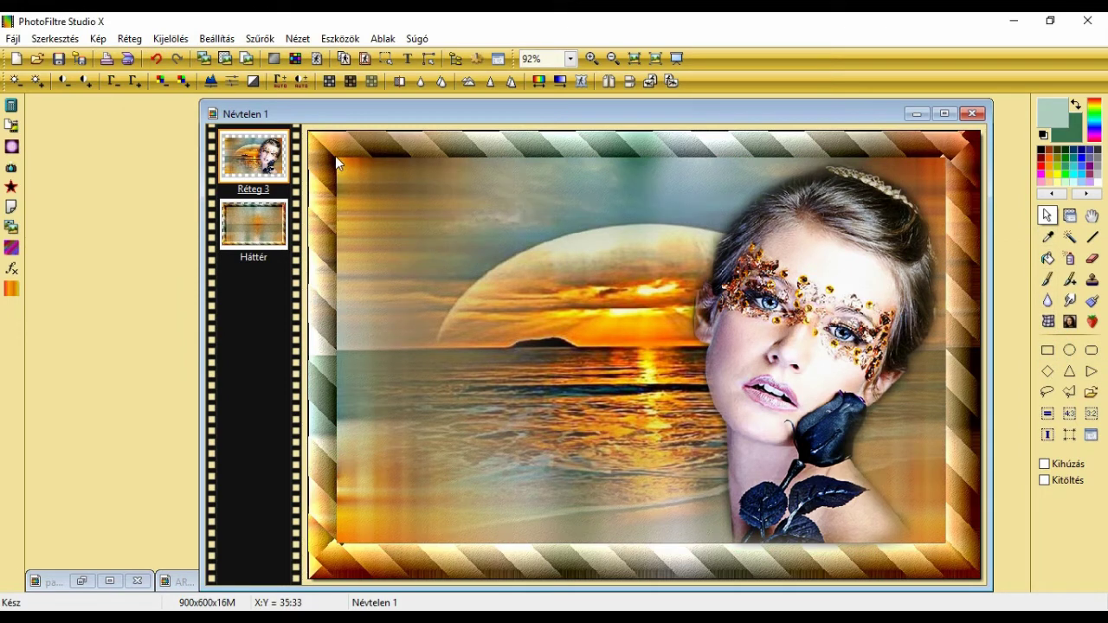
# - Draw a rectangular selection of about 815 x 518 pixels along the inner edge of the frame
pyautogui.moveTo(335, 155); pyautogui.dragTo(708, 523)
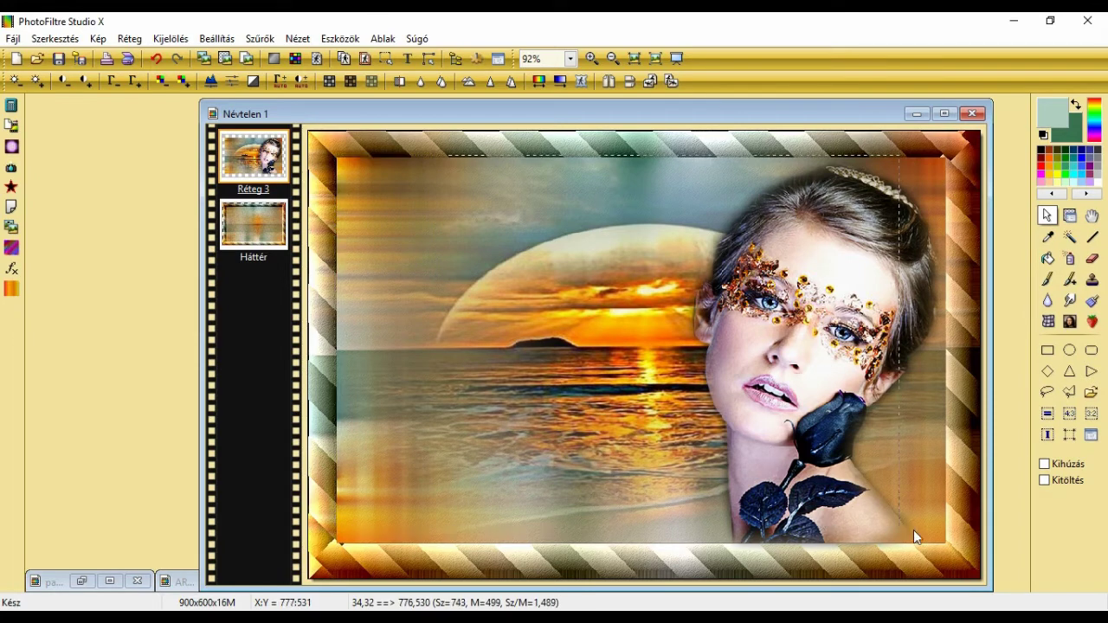
pyautogui.moveTo(913, 530); pyautogui.dragTo(943, 547)
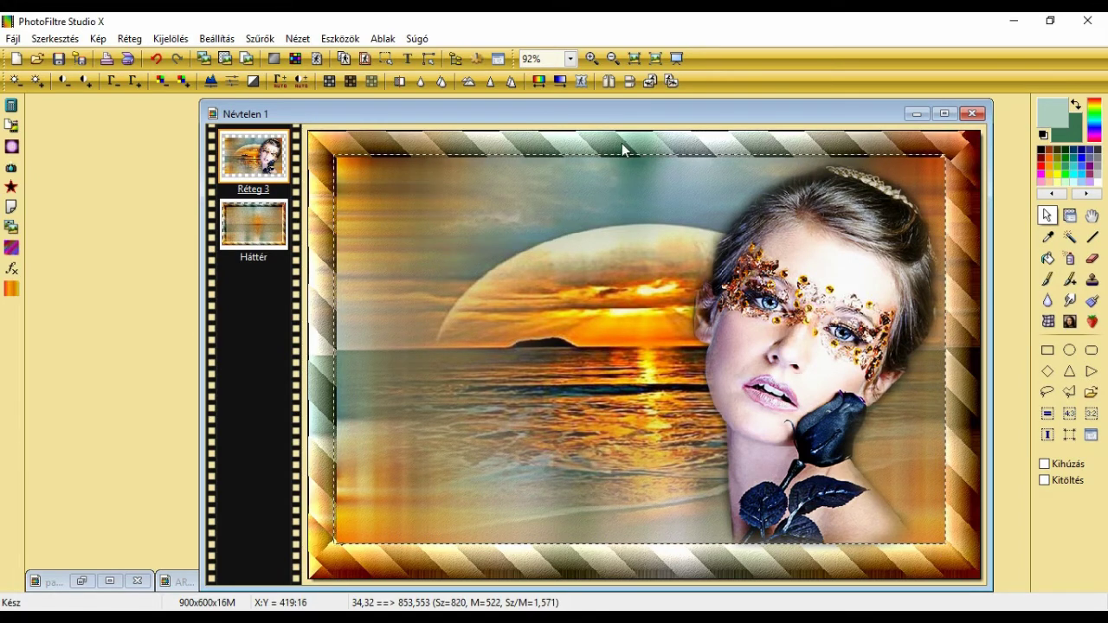
pyautogui.moveTo(621, 158); pyautogui.dragTo(621, 160)
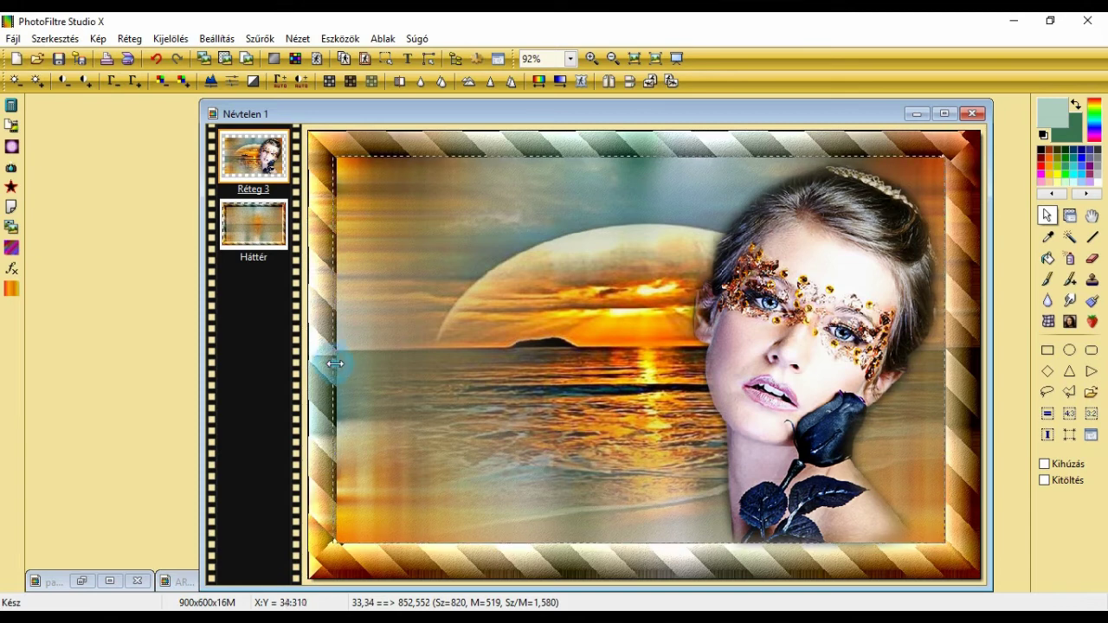
pyautogui.moveTo(334, 365); pyautogui.dragTo(337, 365)
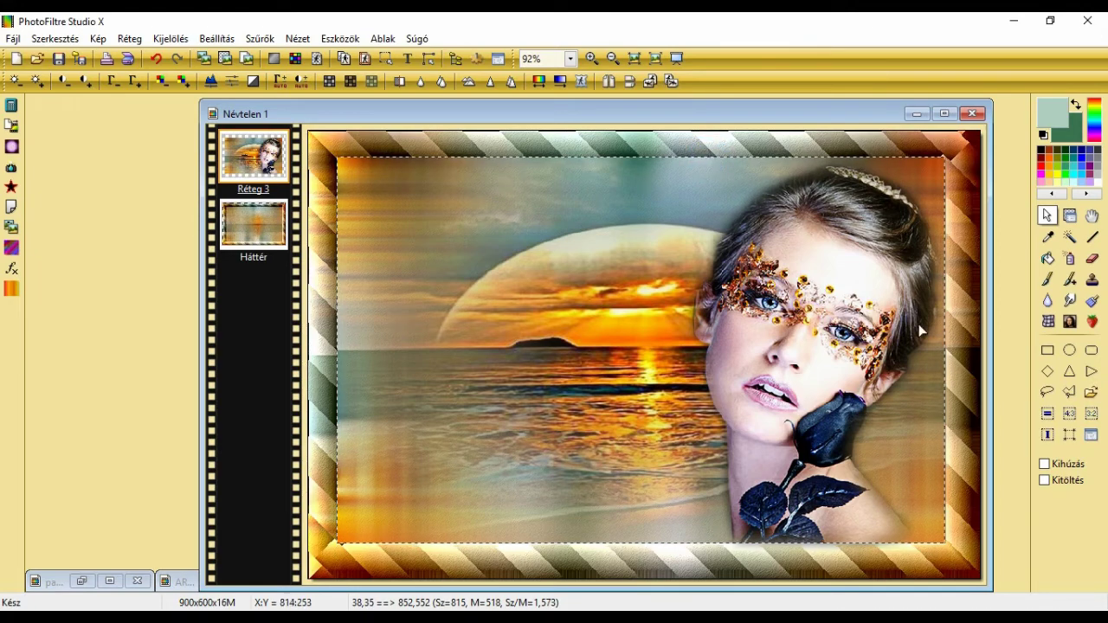
# - Apply a black progressive contour inside the selection at 50% opacity, width 5 and blurred style, and remove the selection
pyautogui.click(259, 38)
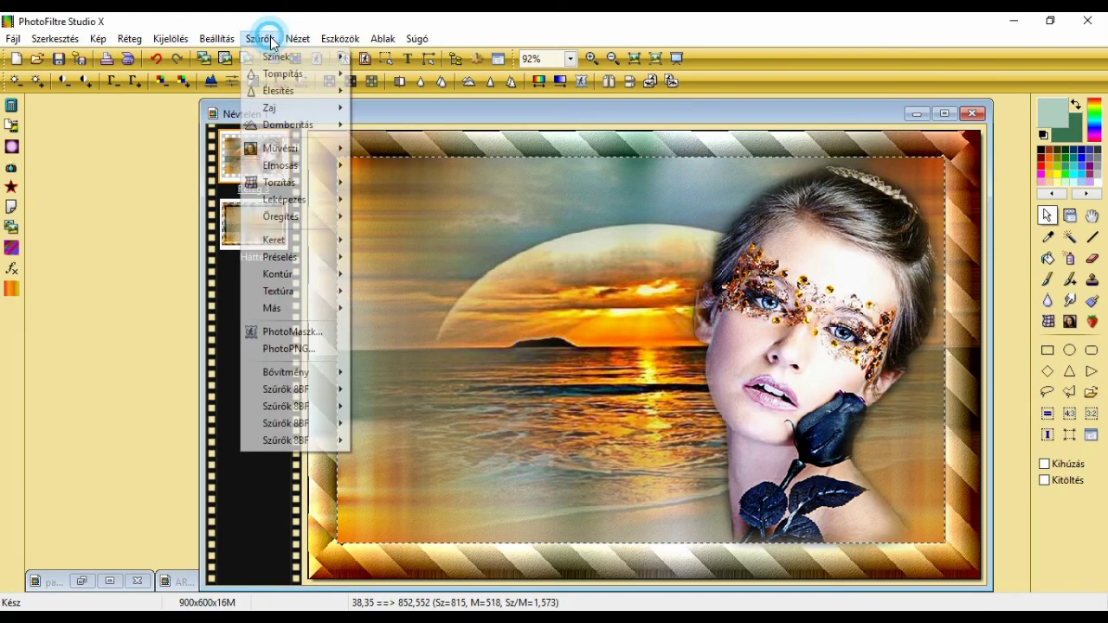
pyautogui.moveTo(322, 199)
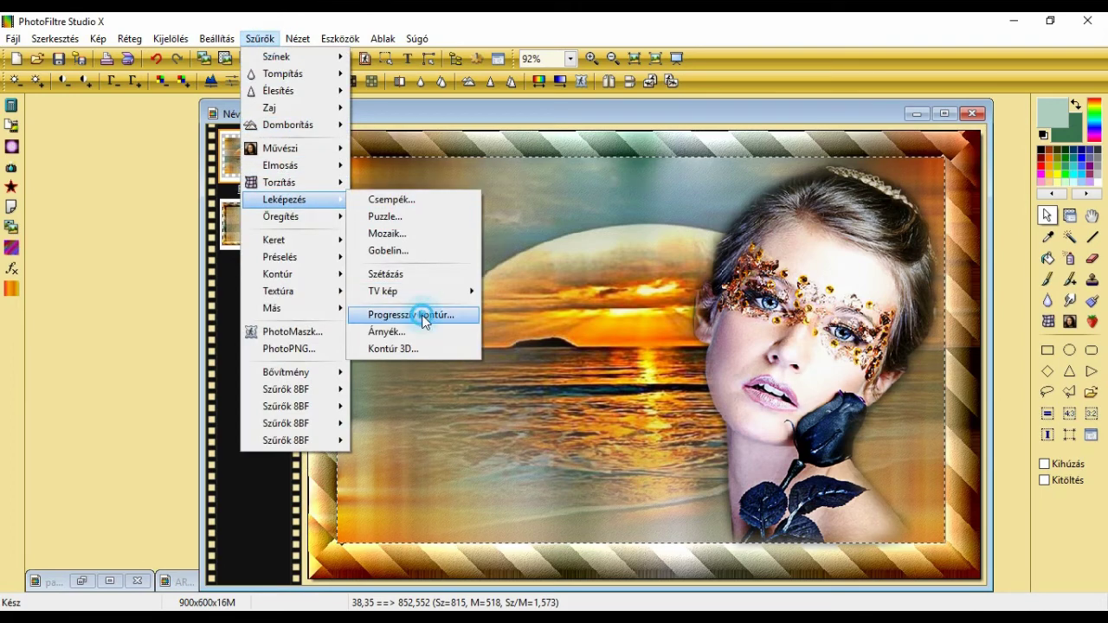
pyautogui.click(424, 314)
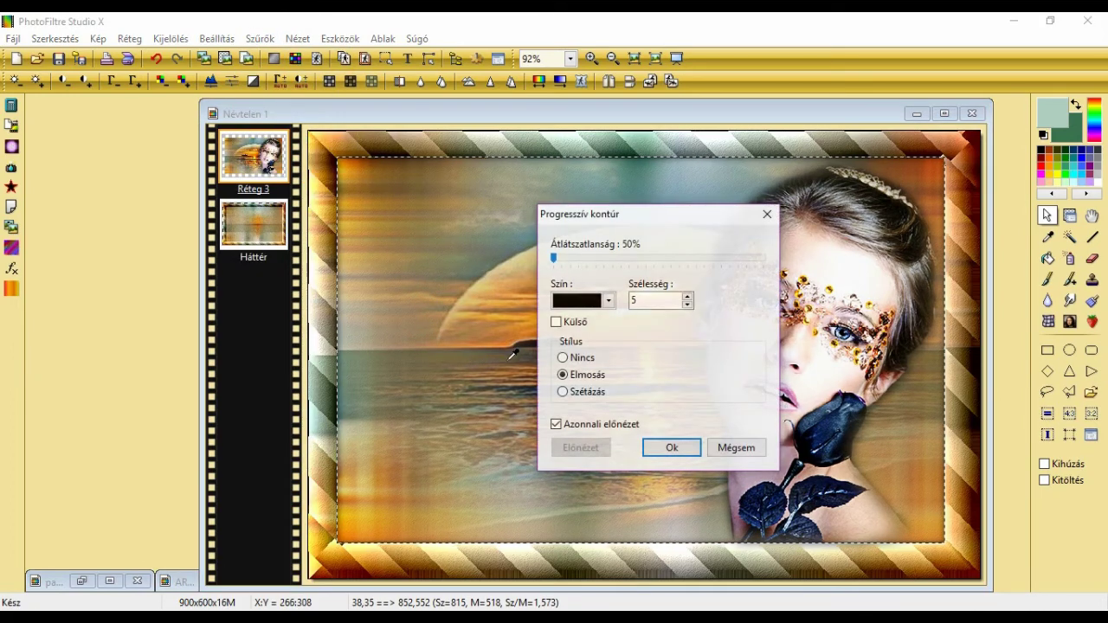
pyautogui.click(558, 322)
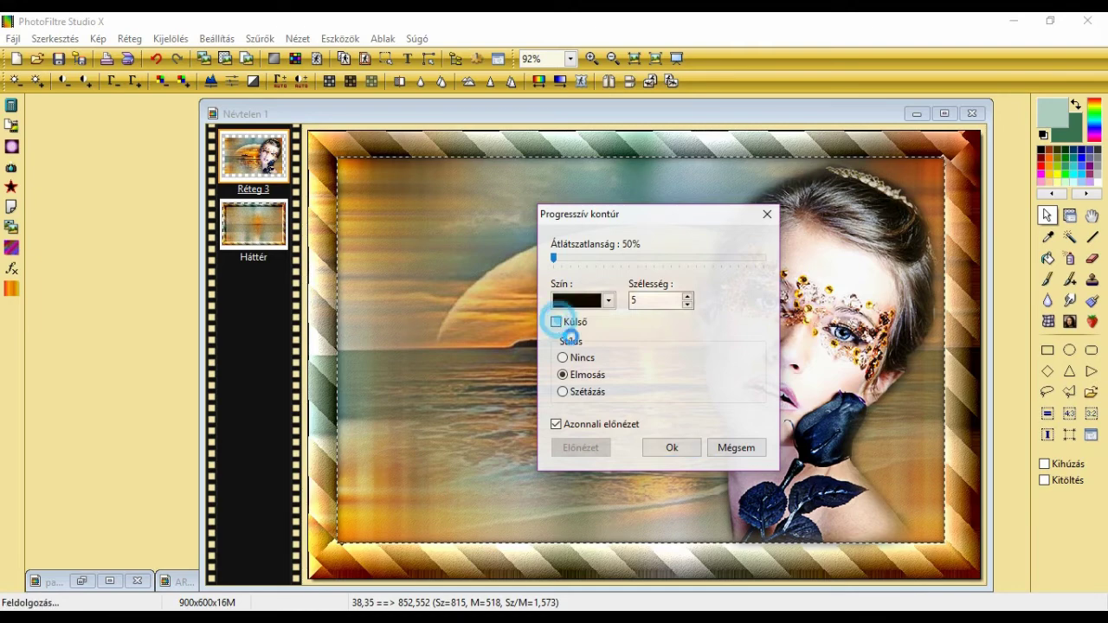
pyautogui.click(662, 449)
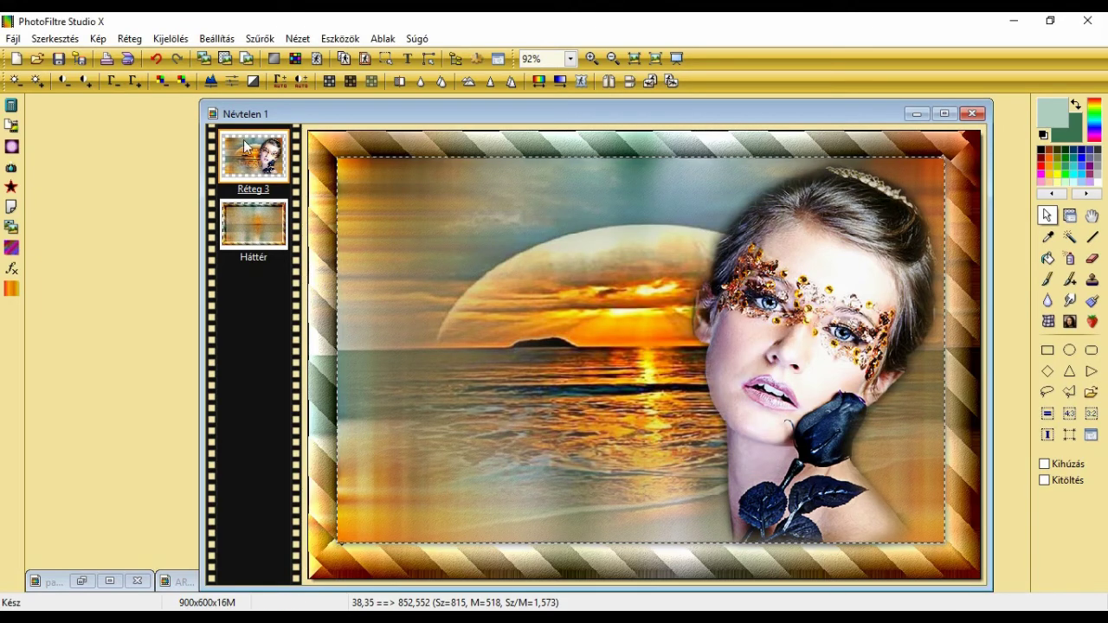
pyautogui.click(171, 38)
pyautogui.click(182, 57)
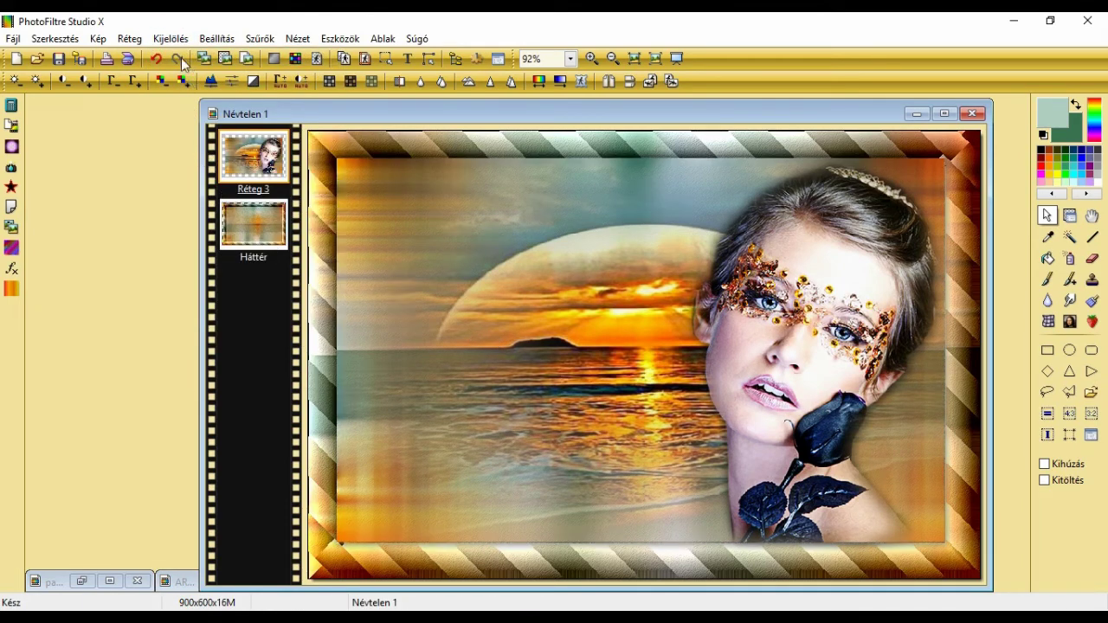
# - Merge all layers of the composite into the background
pyautogui.click(130, 38)
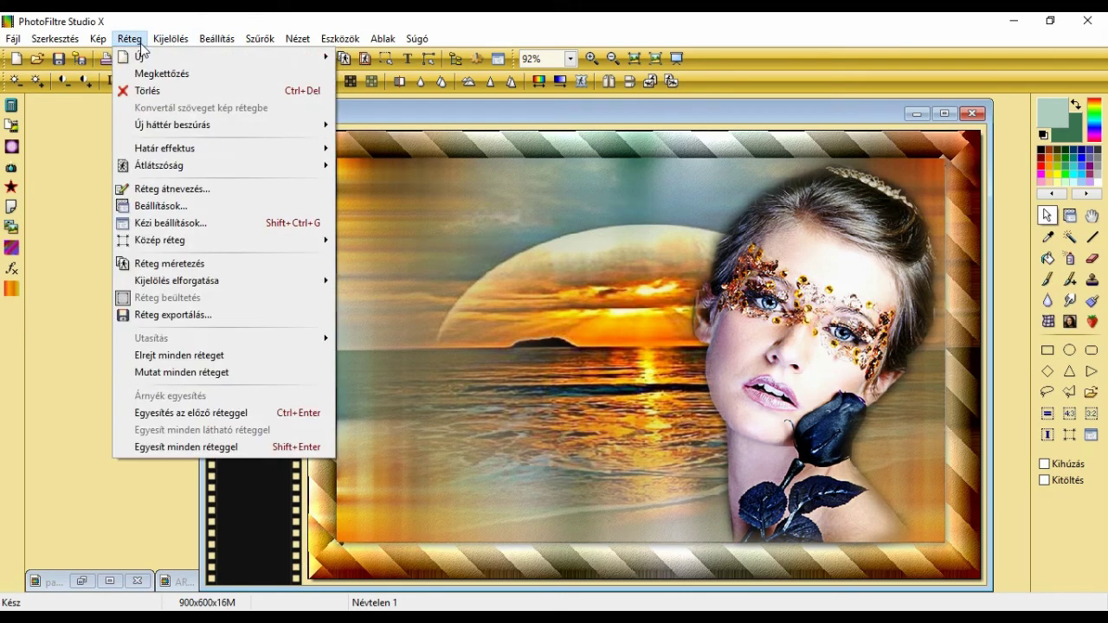
pyautogui.moveTo(173, 39)
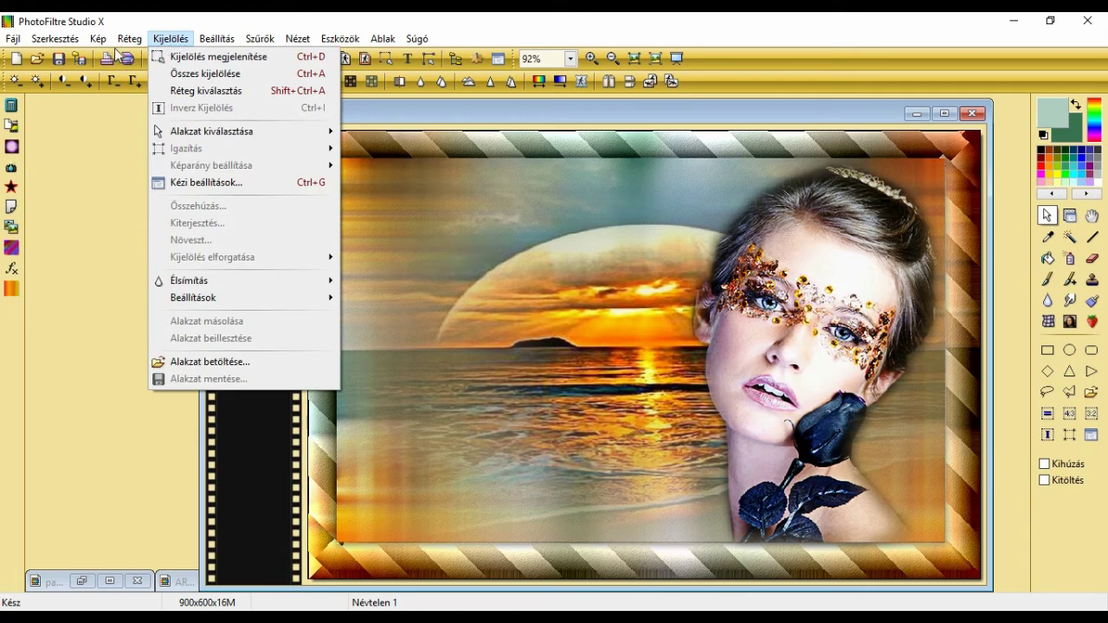
pyautogui.click(203, 447)
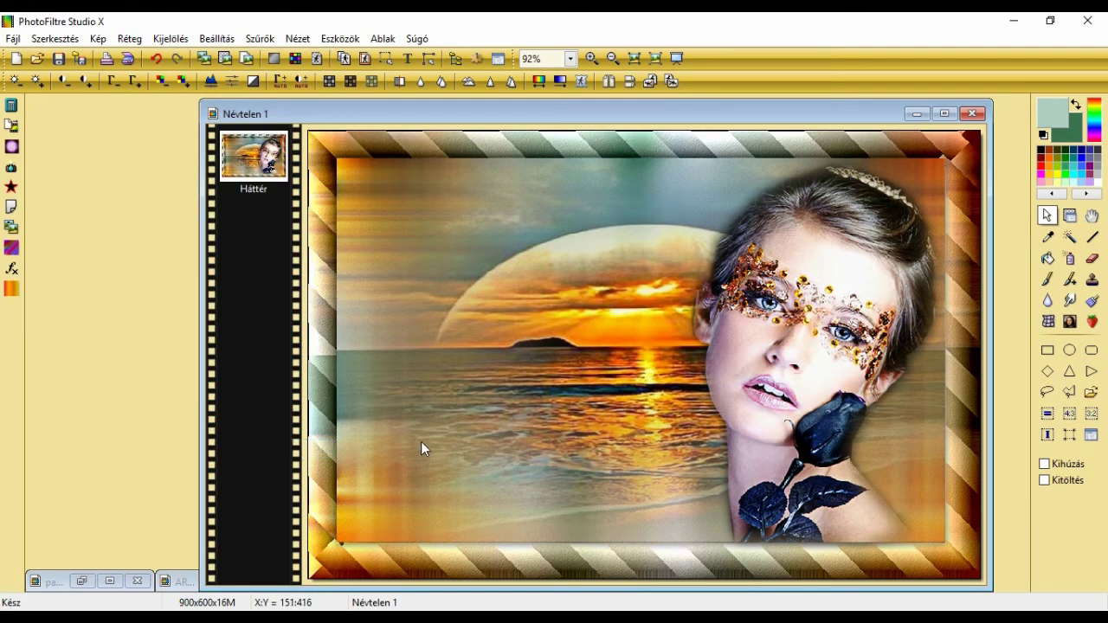
# - Start a new text caption and sample its colour from the dark blue rose in the portrait
pyautogui.click(409, 59)
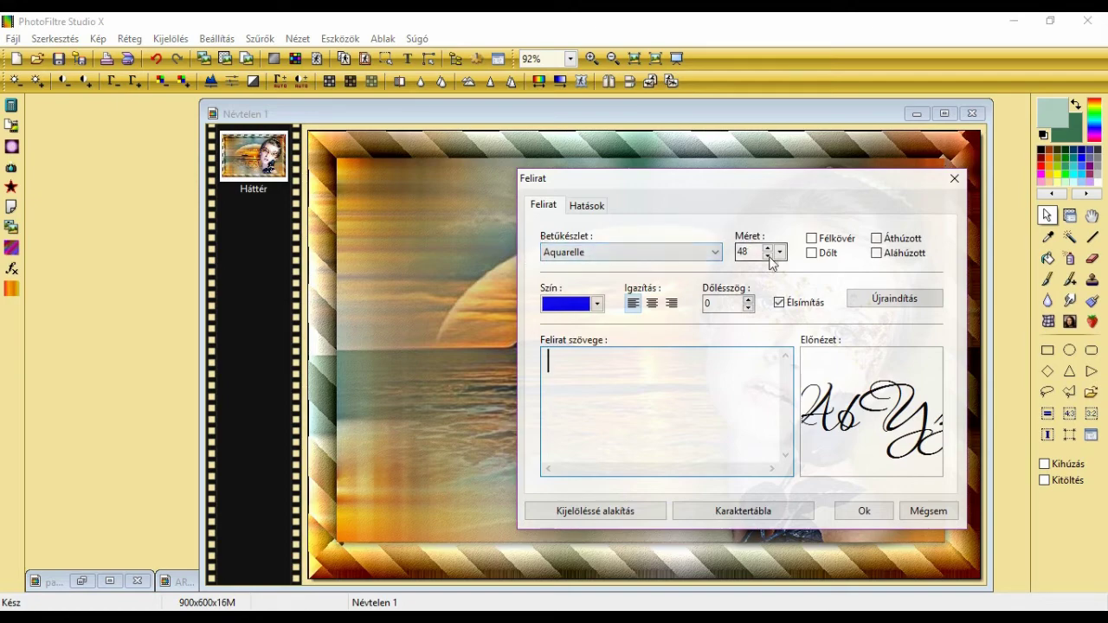
pyautogui.moveTo(759, 184); pyautogui.dragTo(369, 171)
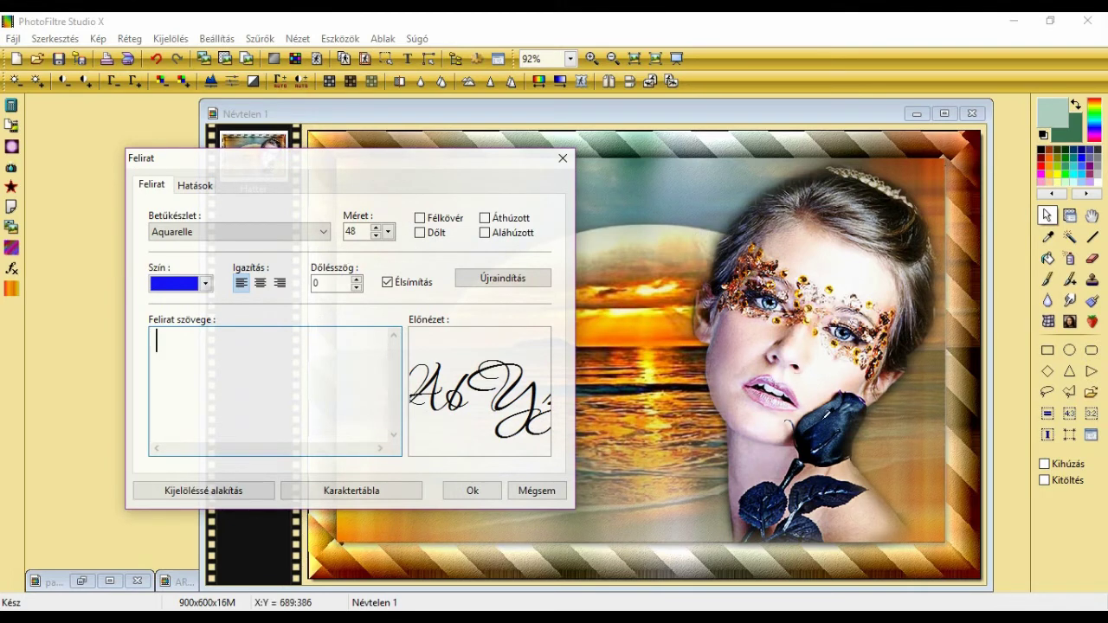
pyautogui.click(820, 409)
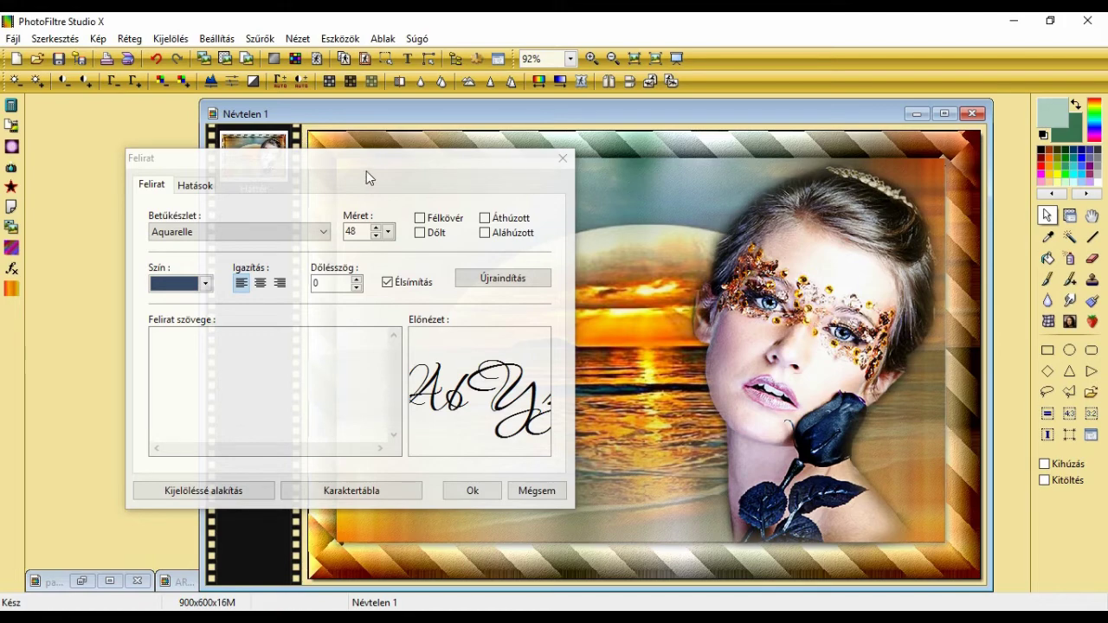
pyautogui.moveTo(361, 164); pyautogui.dragTo(593, 173)
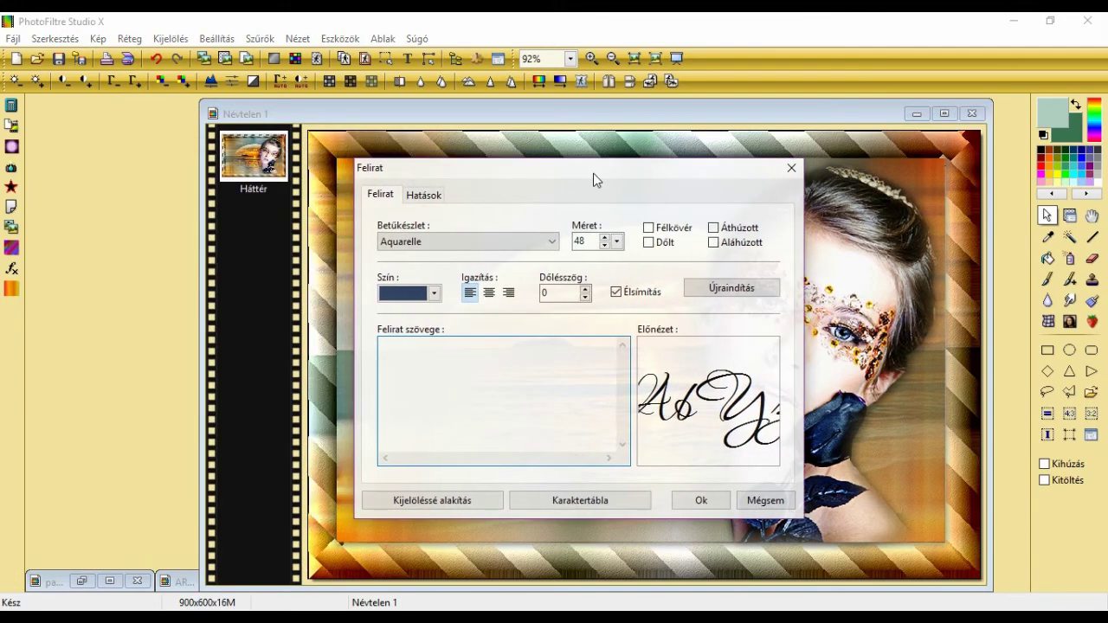
pyautogui.click(420, 294)
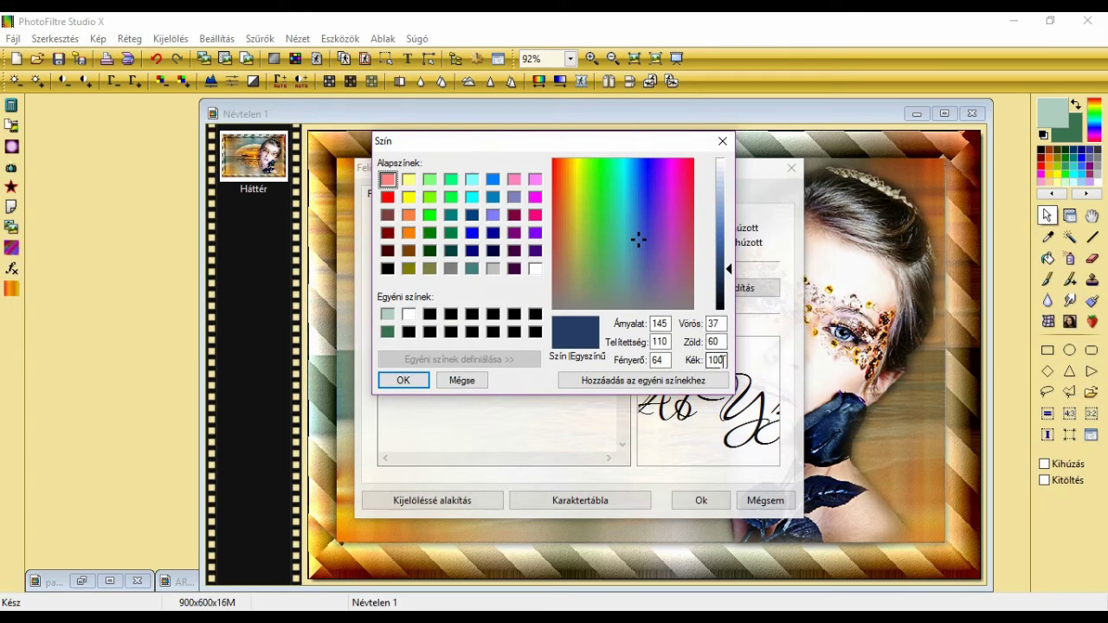
pyautogui.click(459, 380)
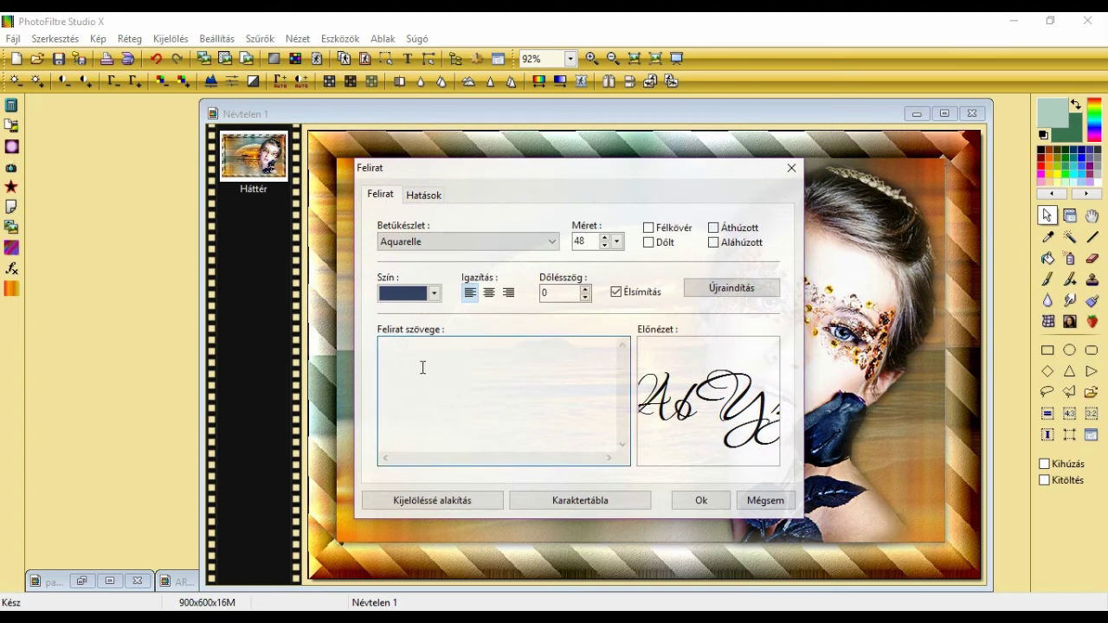
# - Add the caption "Queen of the Night" and place it in the lower-left corner of the landscape, just inside the frame
pyautogui.write('Q')
pyautogui.write('ueen of the Vigh')
pyautogui.click(699, 502)
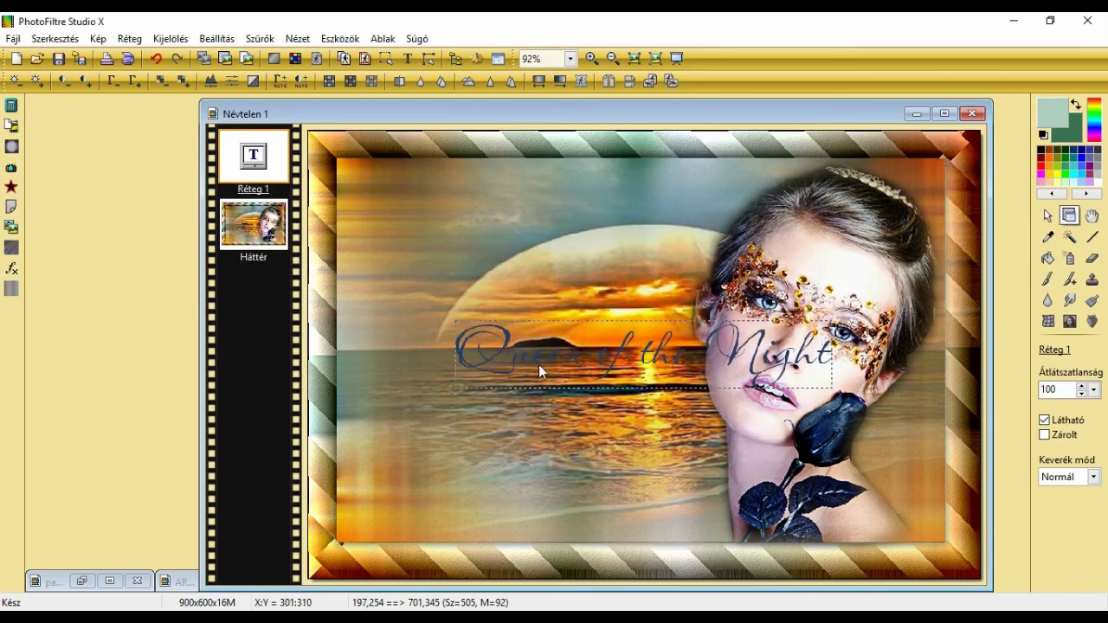
pyautogui.click(789, 360)
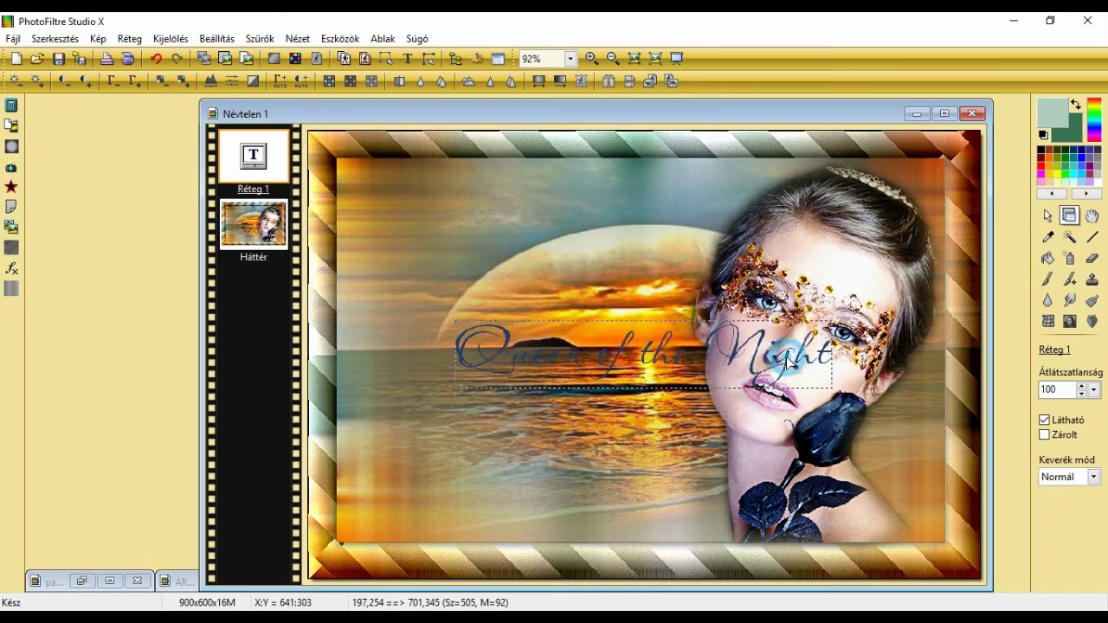
pyautogui.moveTo(788, 360); pyautogui.dragTo(669, 511)
# - Convert the caption to an image layer and add a shadow with X and Y offsets 1, opacity 100% and radius 1
pyautogui.rightClick(279, 170)
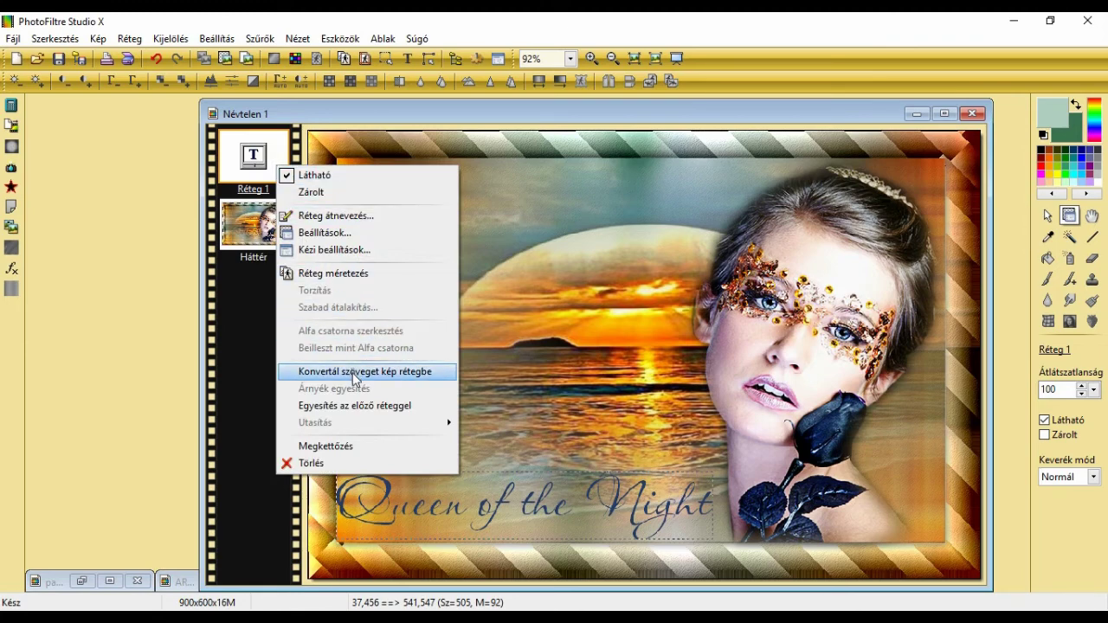
pyautogui.click(354, 372)
pyautogui.rightClick(250, 162)
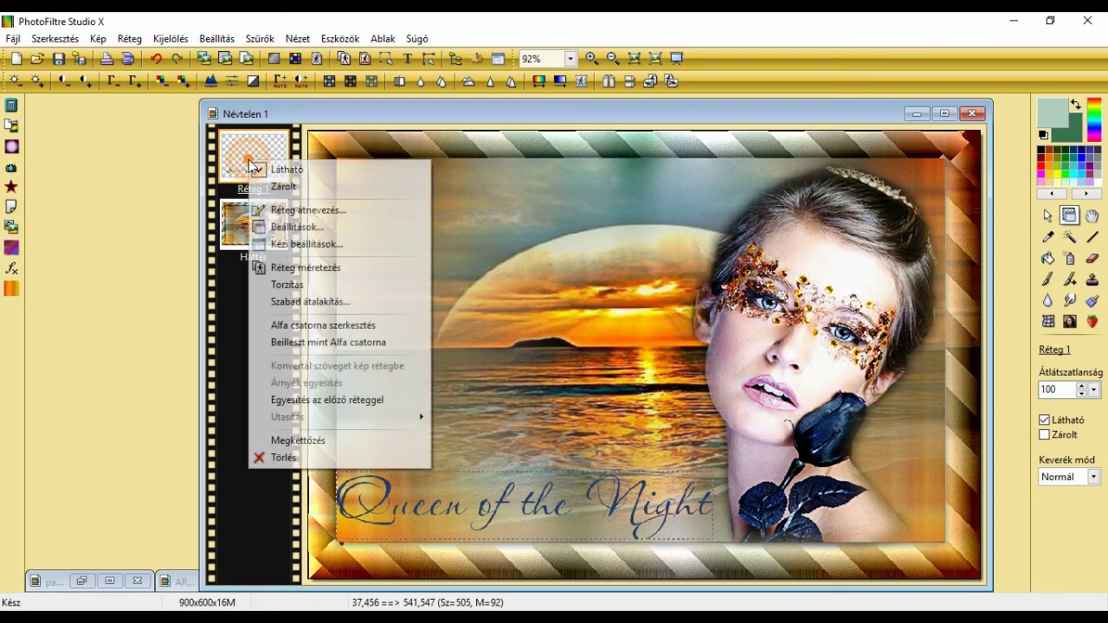
pyautogui.click(260, 227)
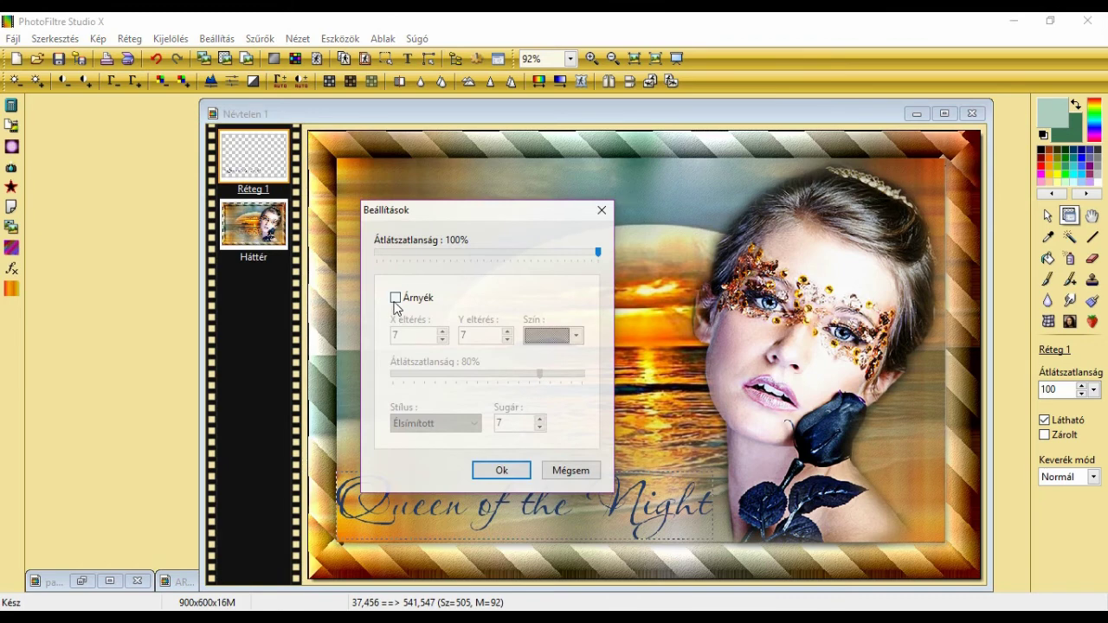
pyautogui.click(394, 298)
pyautogui.doubleClick(394, 338)
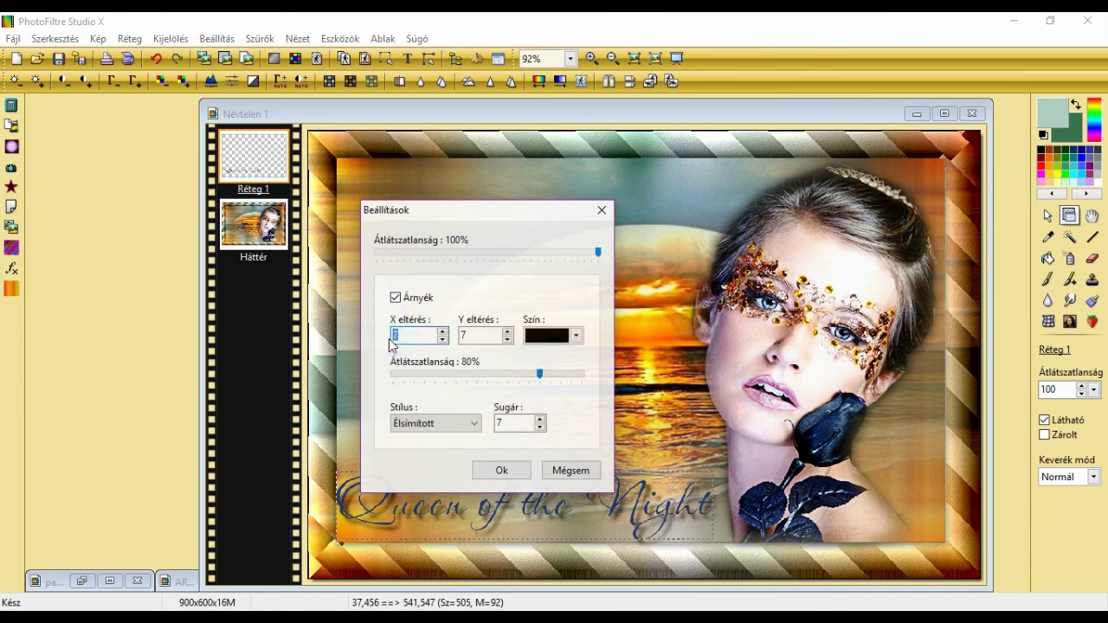
pyautogui.write('1')
pyautogui.doubleClick(467, 336)
pyautogui.write('1')
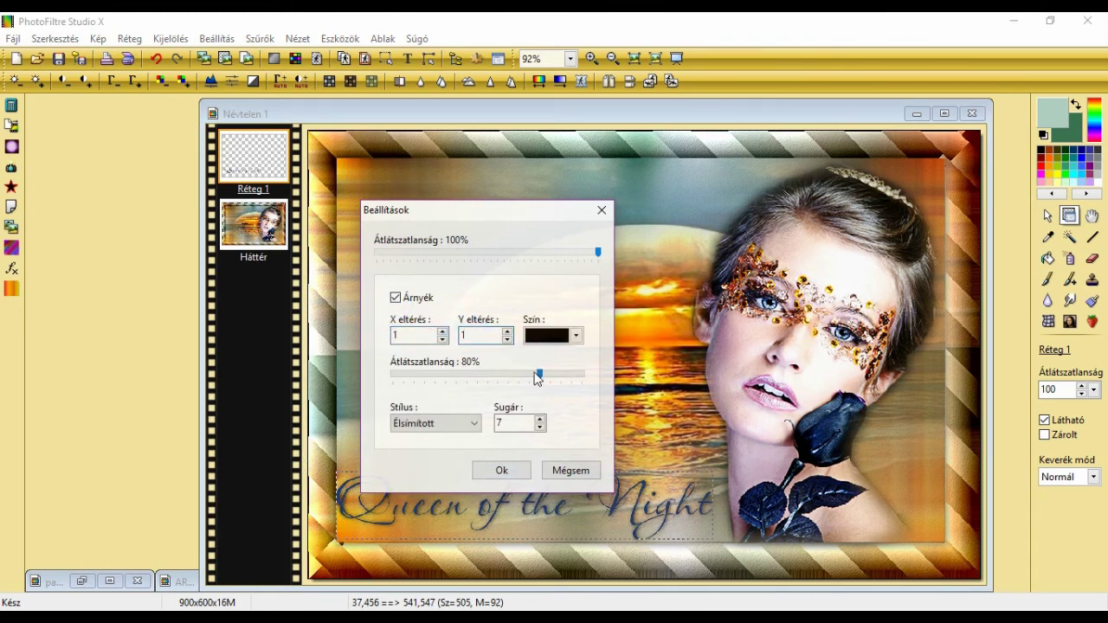
pyautogui.moveTo(539, 374); pyautogui.dragTo(589, 383)
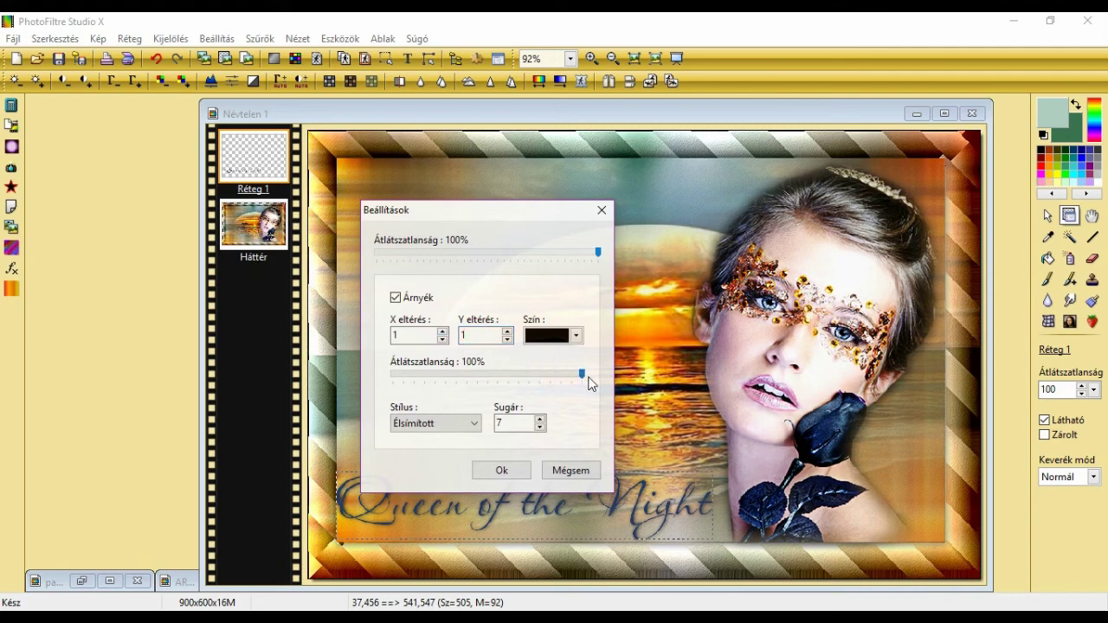
pyautogui.doubleClick(509, 422)
pyautogui.write('1')
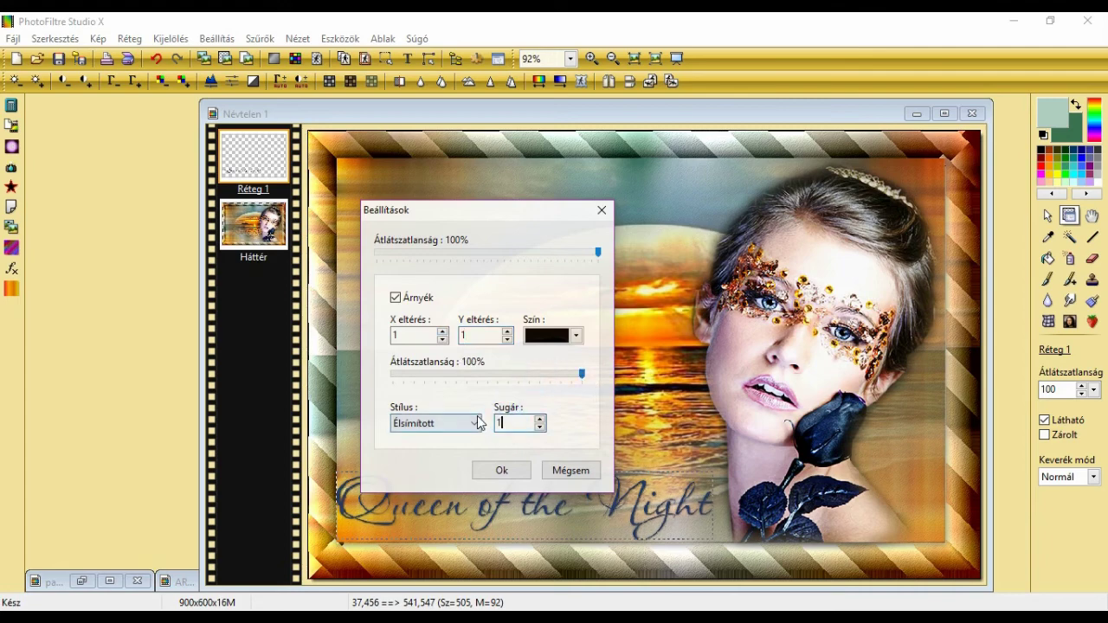
pyautogui.click(502, 471)
# - Merge the shadow into the caption layer and merge that layer down into the background
pyautogui.rightClick(258, 137)
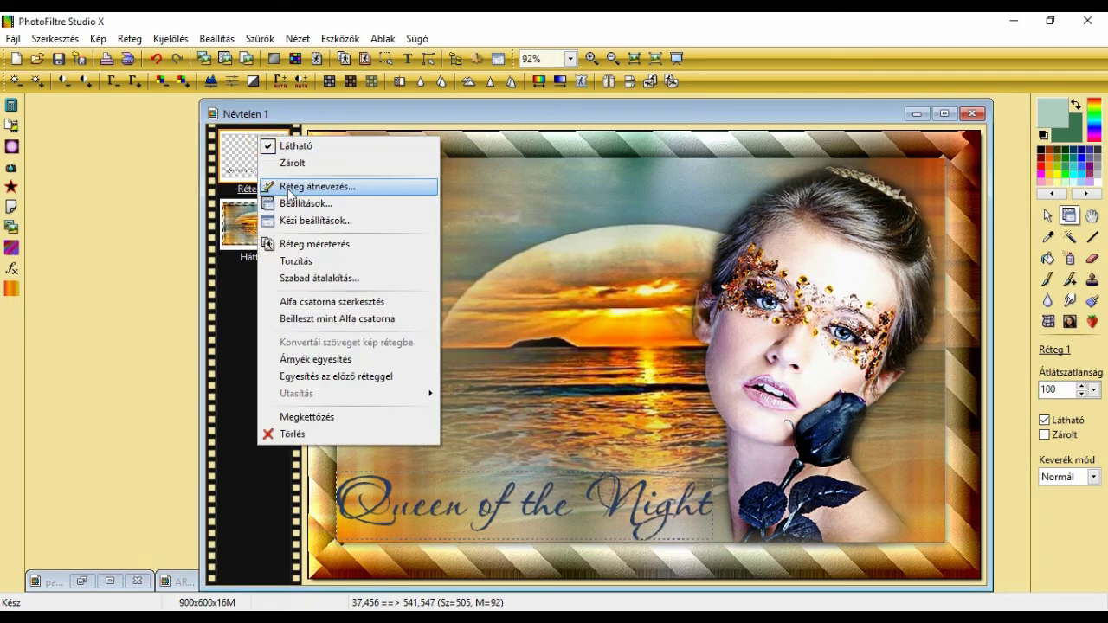
pyautogui.click(299, 359)
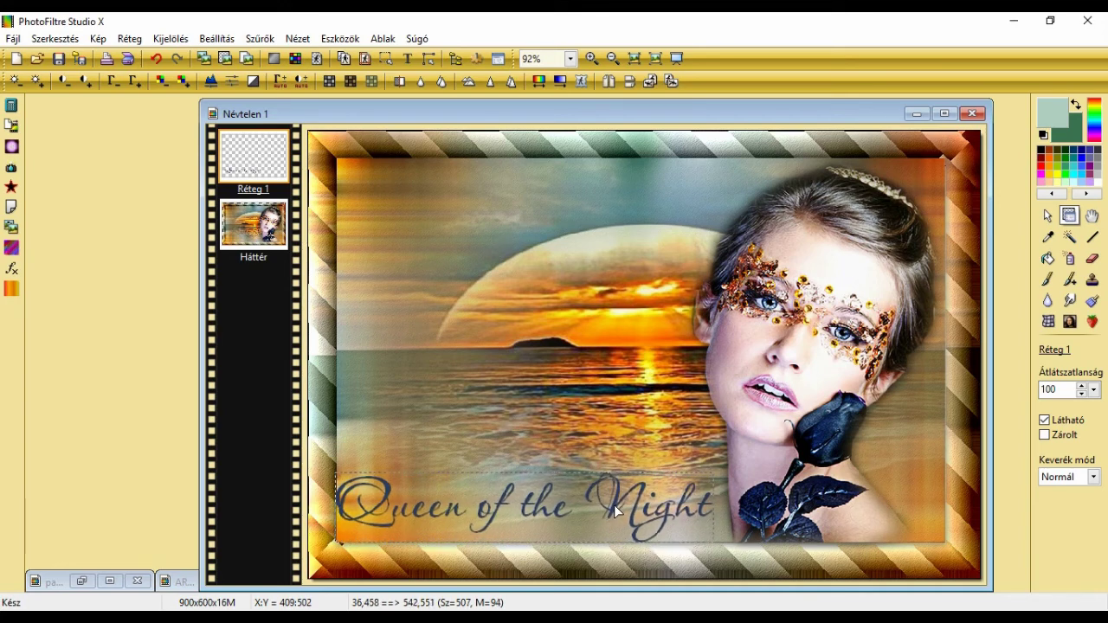
pyautogui.rightClick(269, 164)
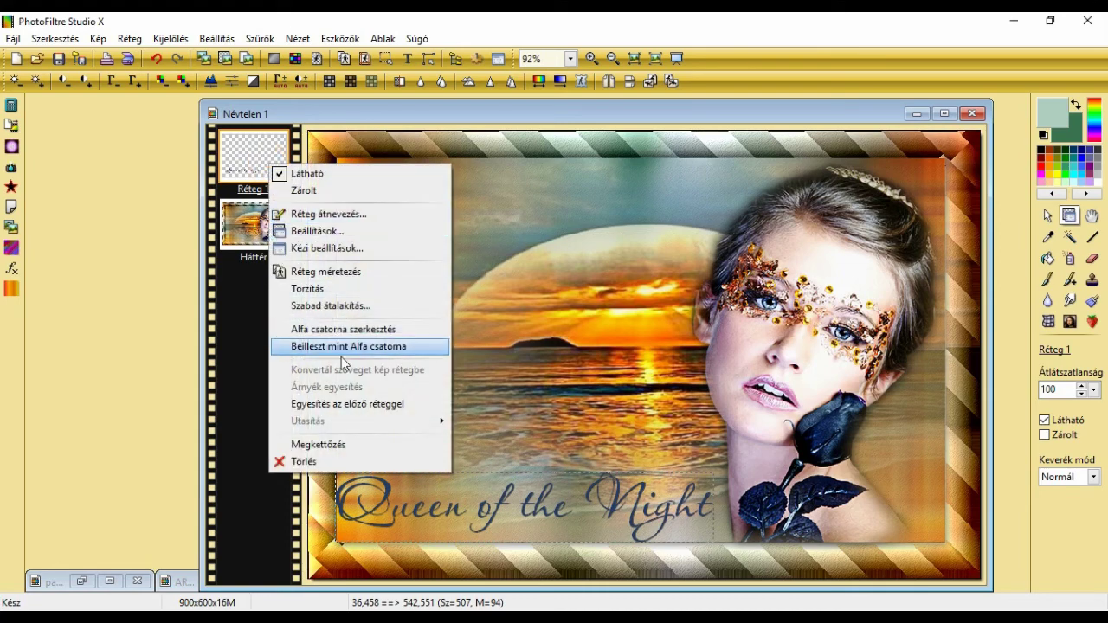
pyautogui.click(345, 404)
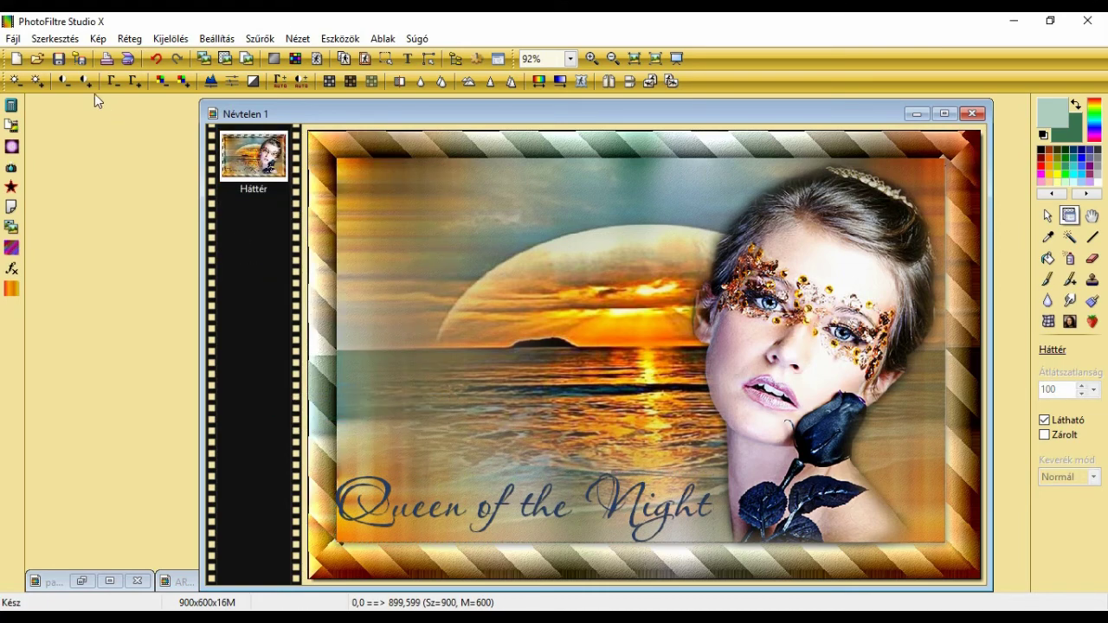
# - Resize the whole image to 800 pixels wide with its proportions kept
pyautogui.click(98, 39)
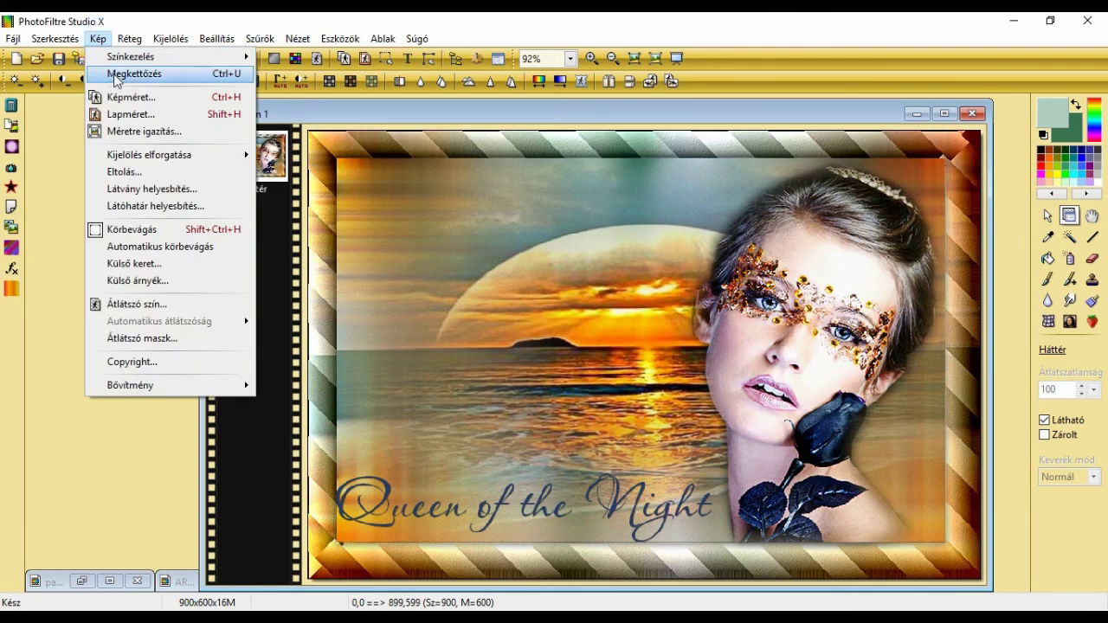
pyautogui.click(118, 94)
pyautogui.moveTo(489, 267); pyautogui.dragTo(438, 267)
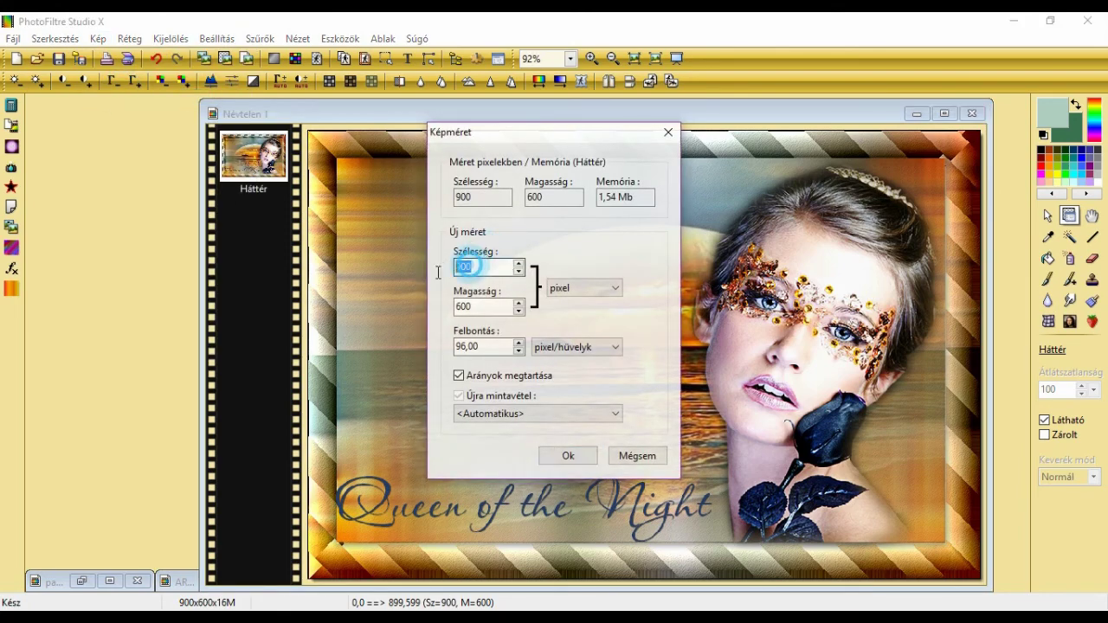
pyautogui.write('800')
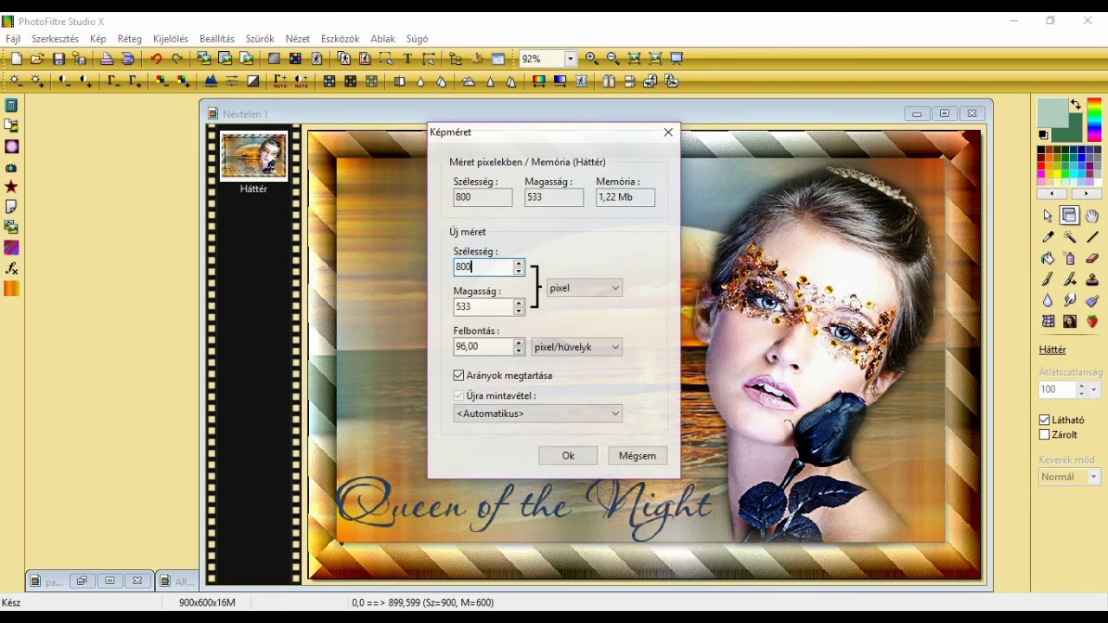
pyautogui.click(567, 456)
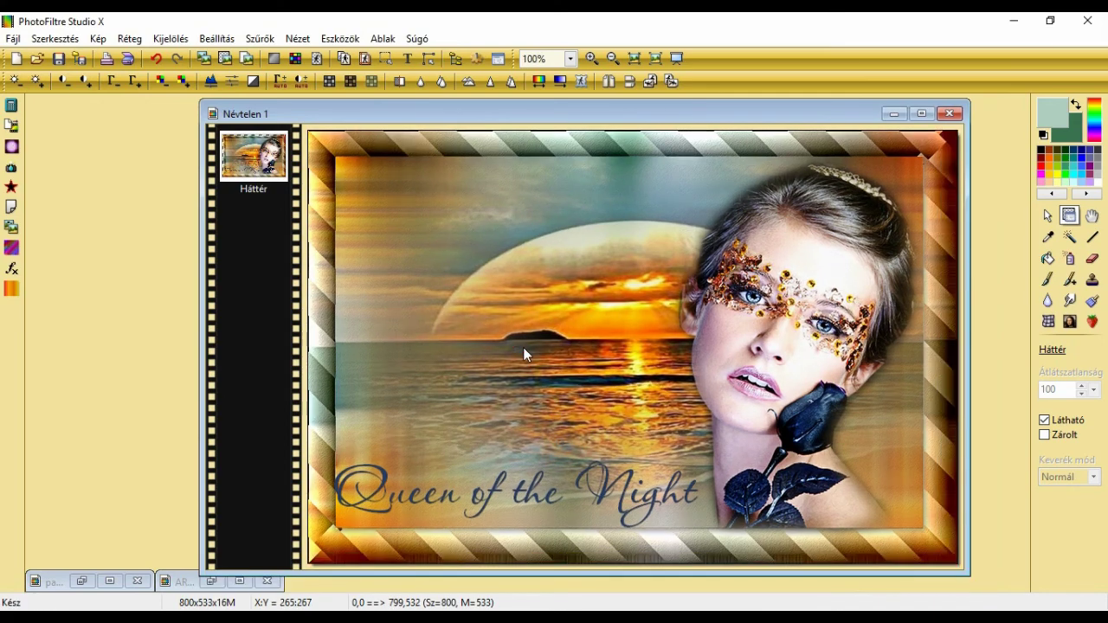